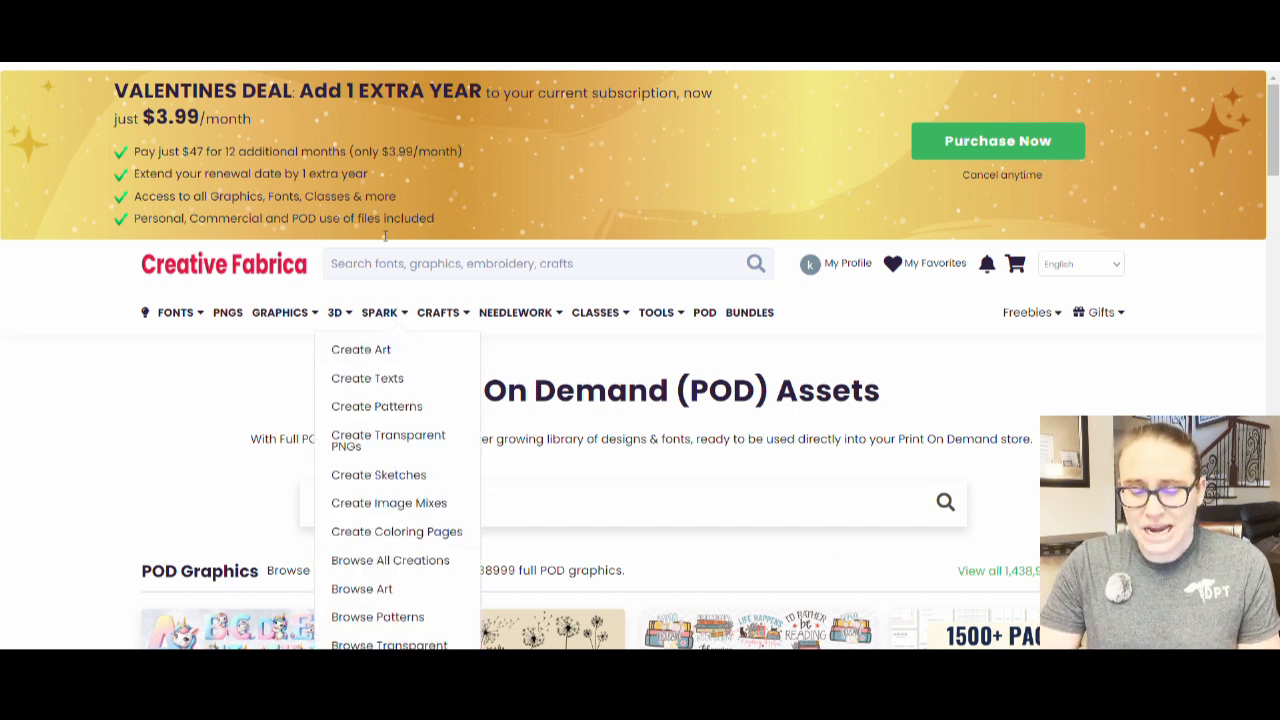
# Step: Search the whole site for "easter mugs"
pyautogui.click(383, 267)
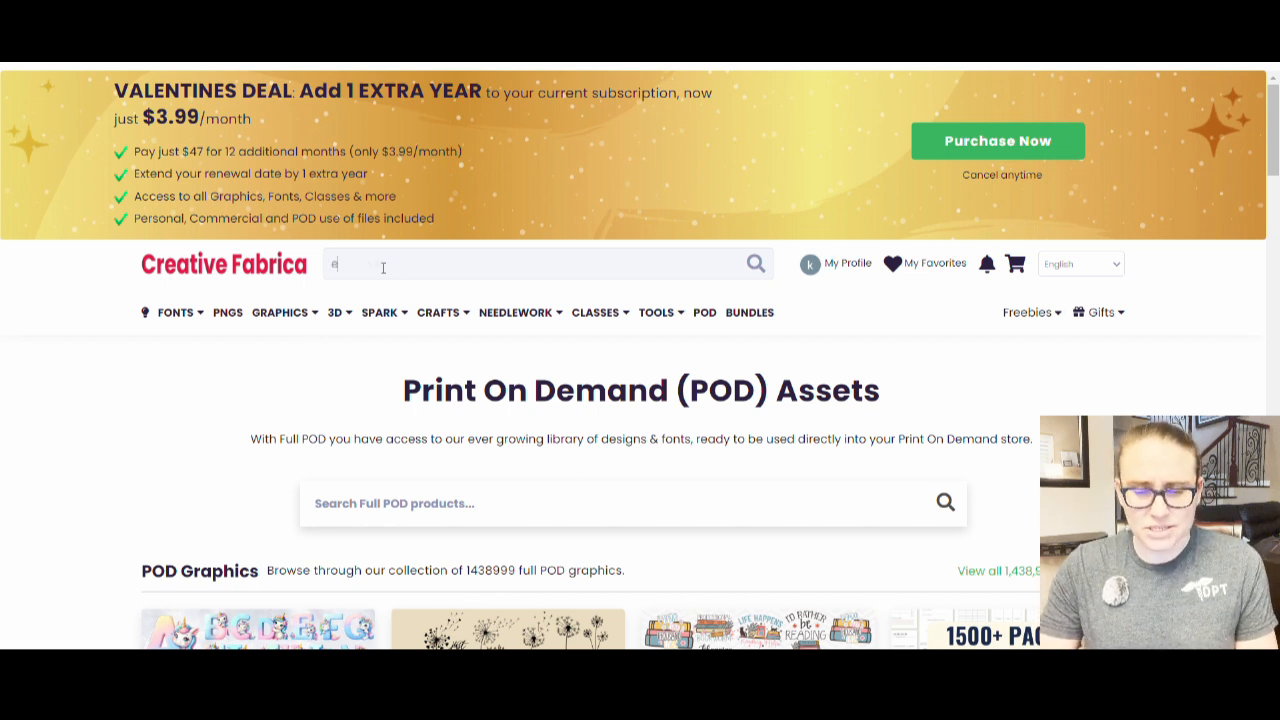
pyautogui.write('easter mugs')
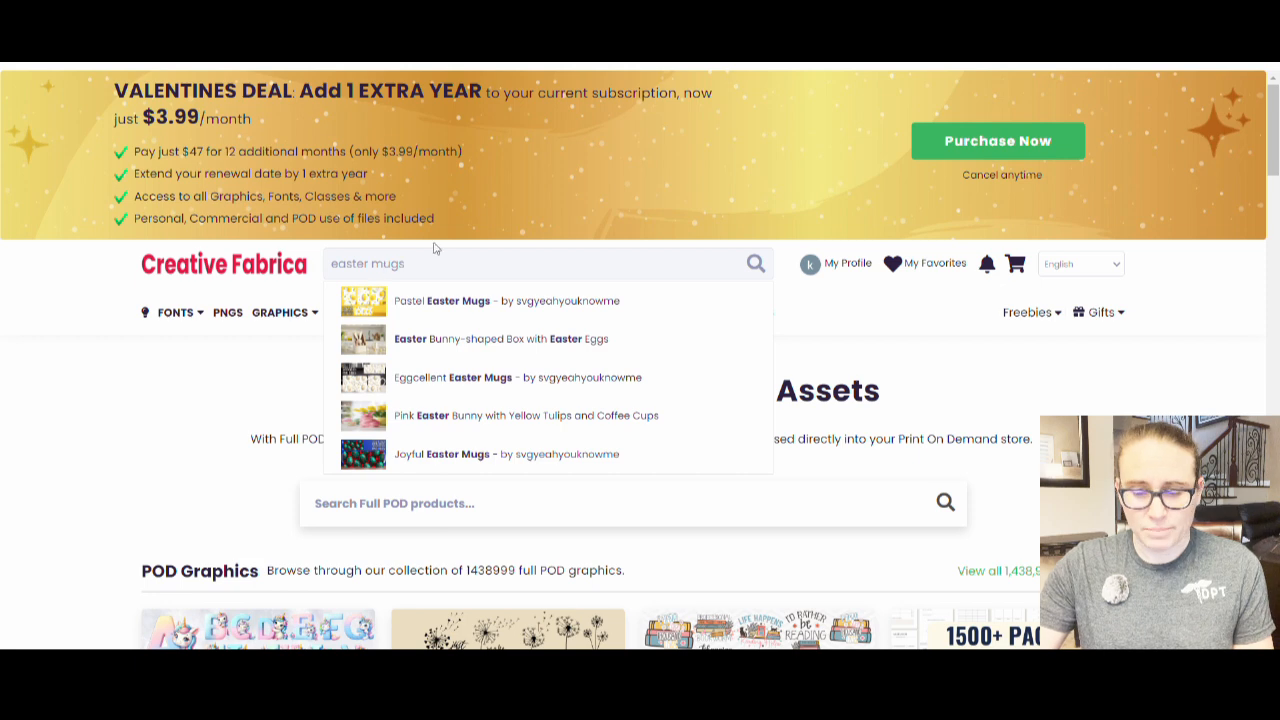
pyautogui.press('Return')
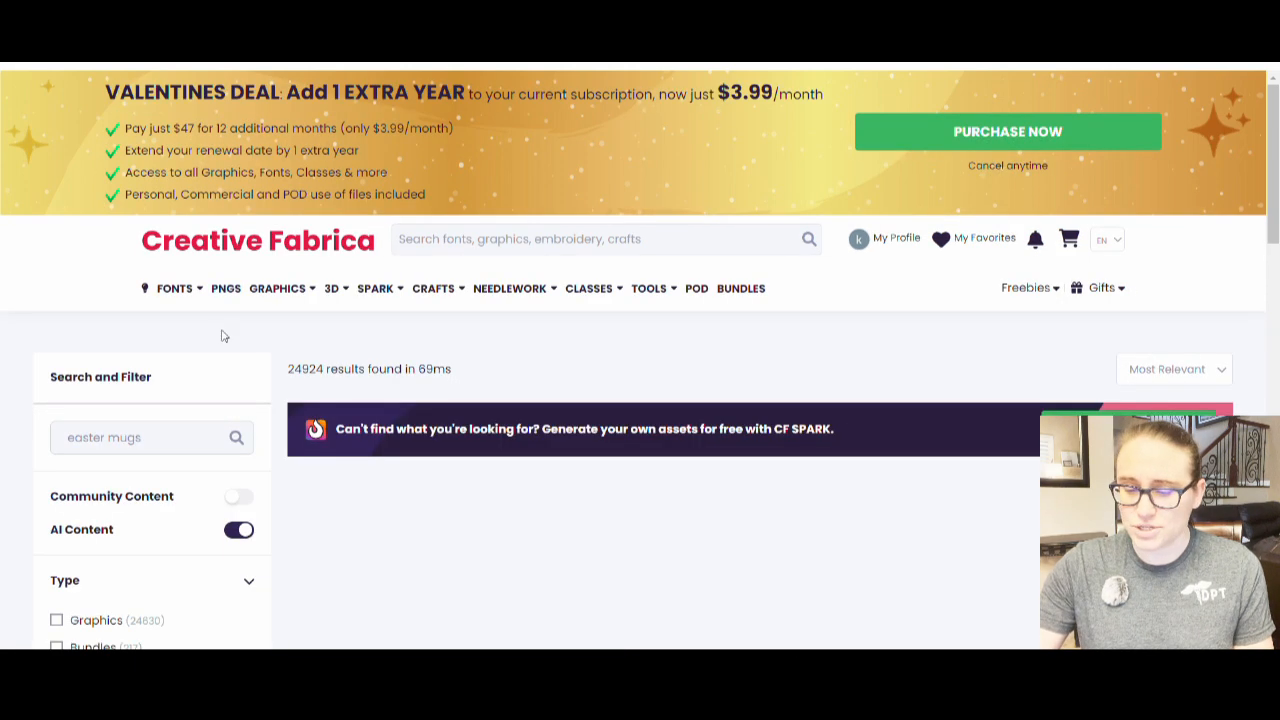
# Step: Look through the "easter mugs" results for Easter graphics and design styles suitable for print-on-demand mugs
pyautogui.scroll(-2, 326, 272)
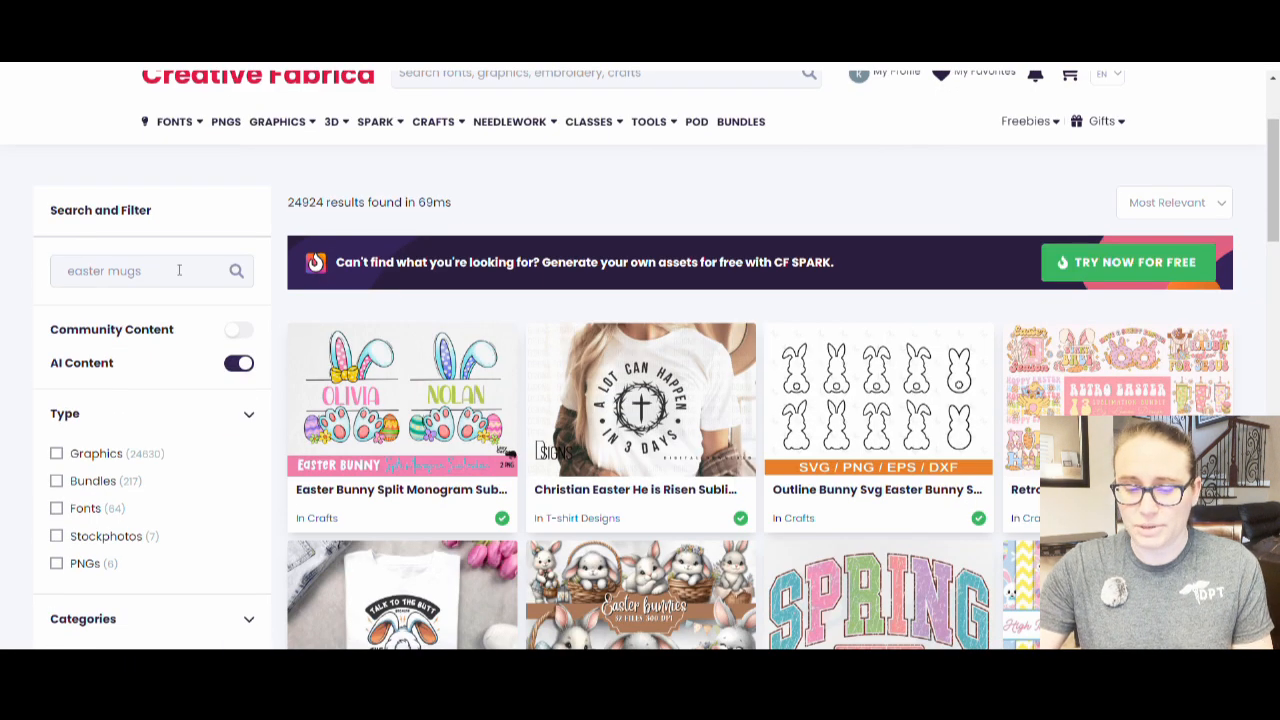
pyautogui.scroll(-2, 166, 286)
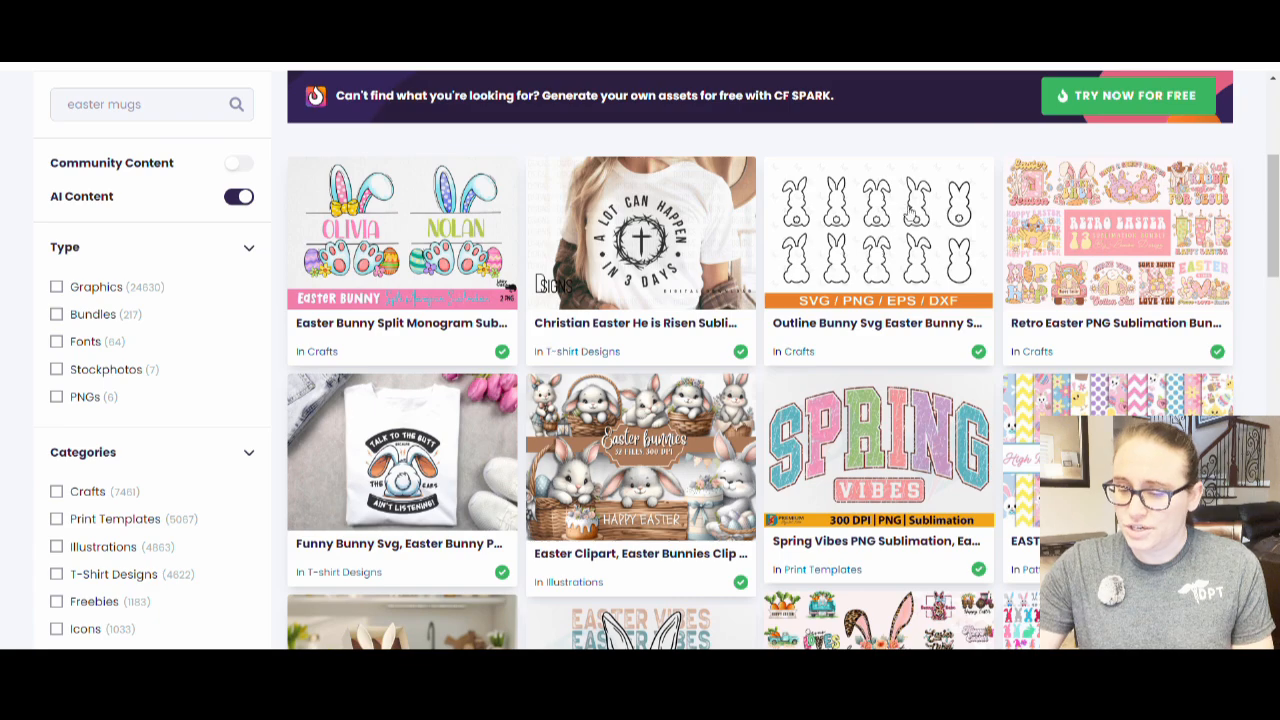
pyautogui.scroll(-7, 911, 213)
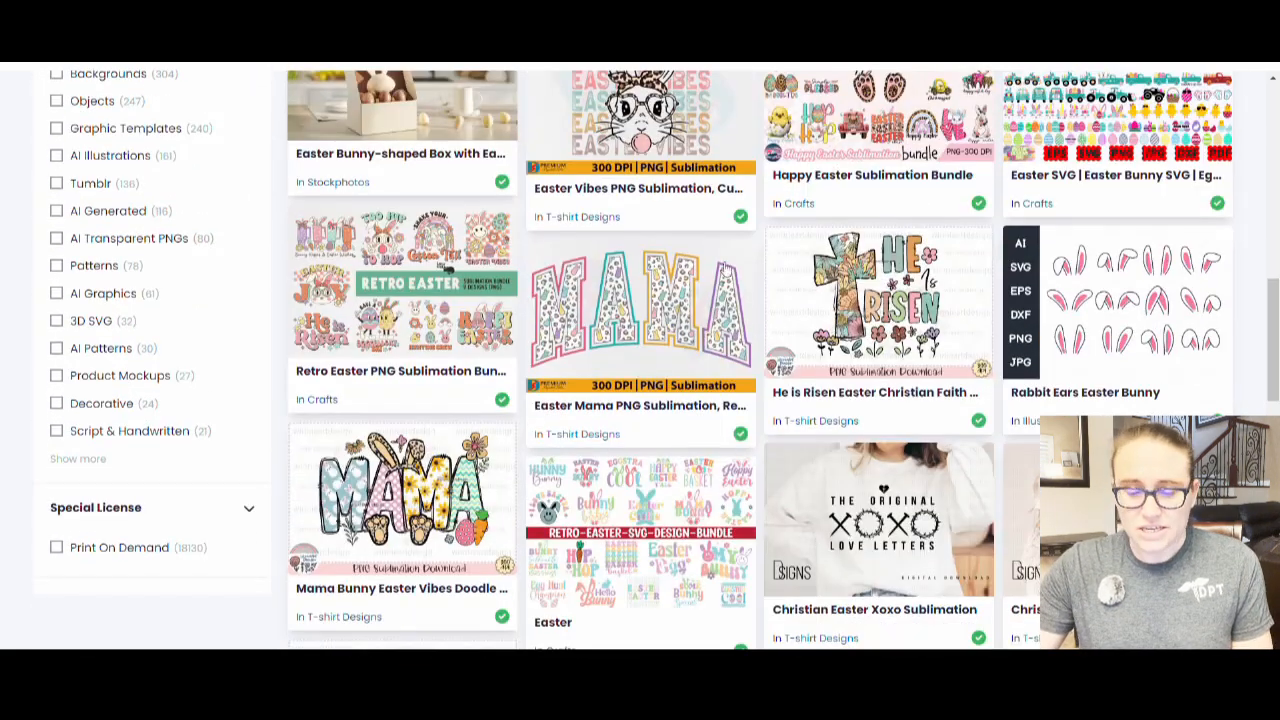
pyautogui.scroll(-3, 939, 200)
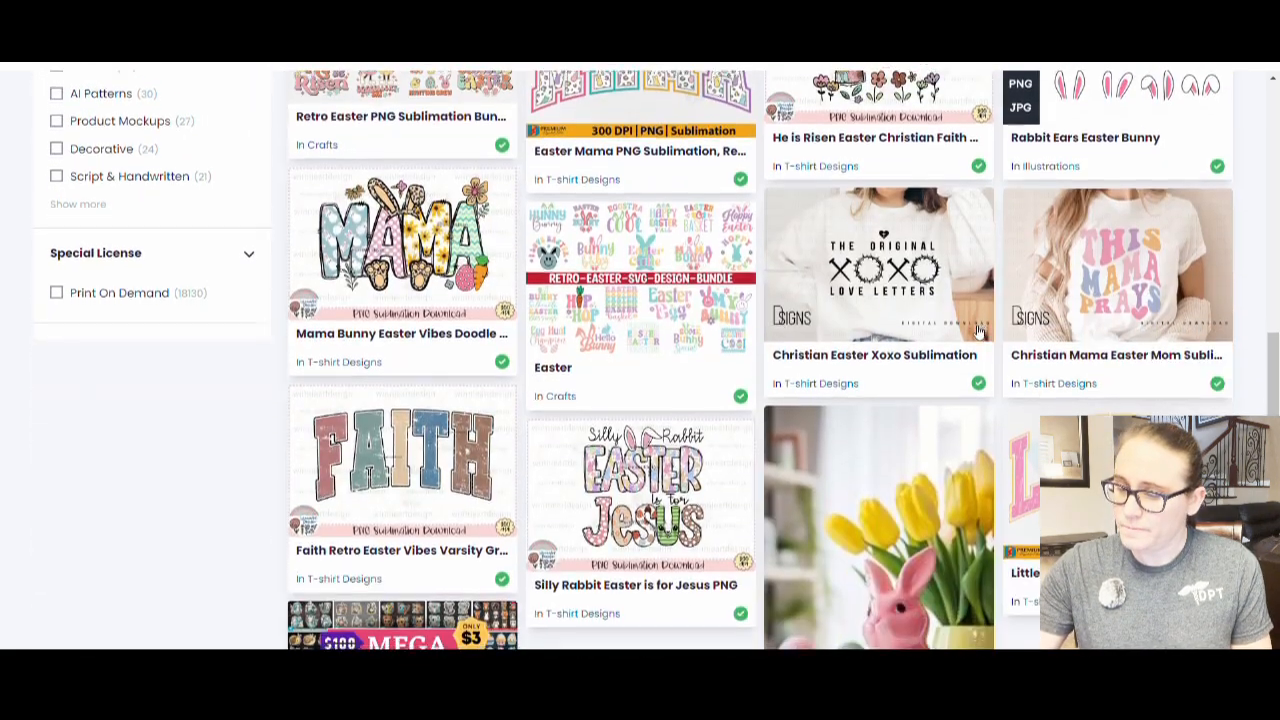
pyautogui.scroll(-4, 979, 331)
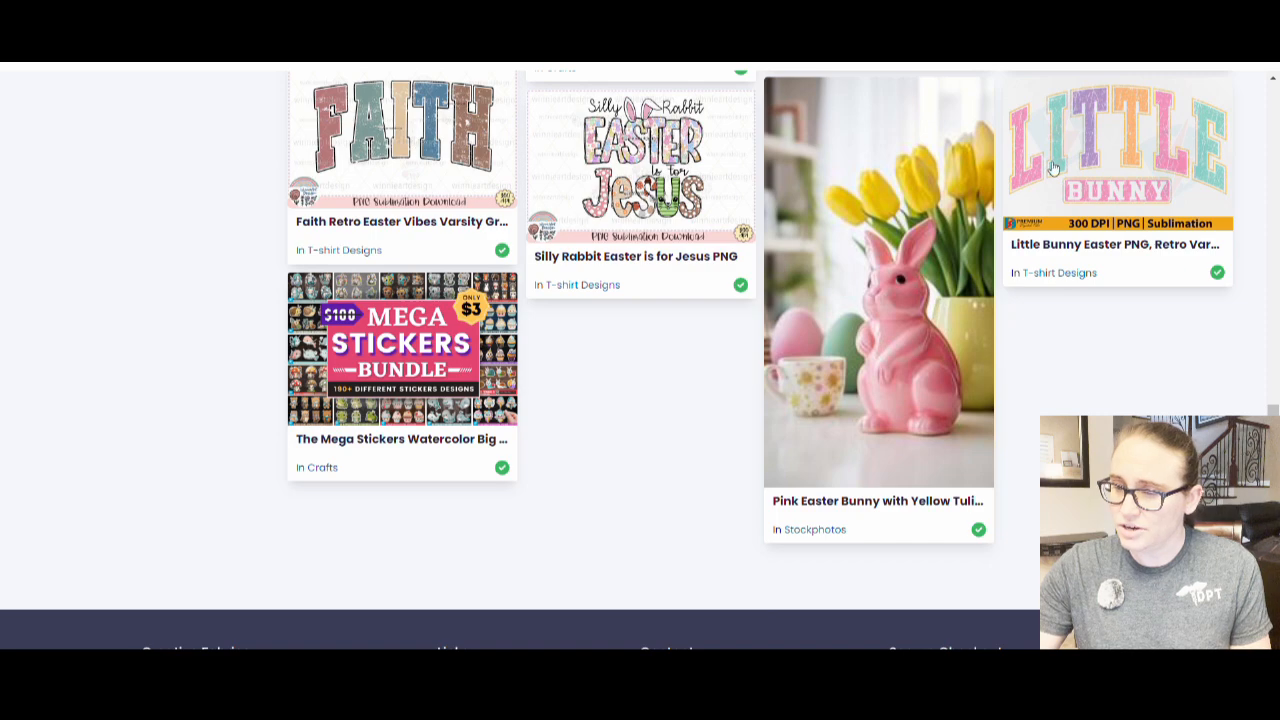
pyautogui.scroll(-4, 1052, 168)
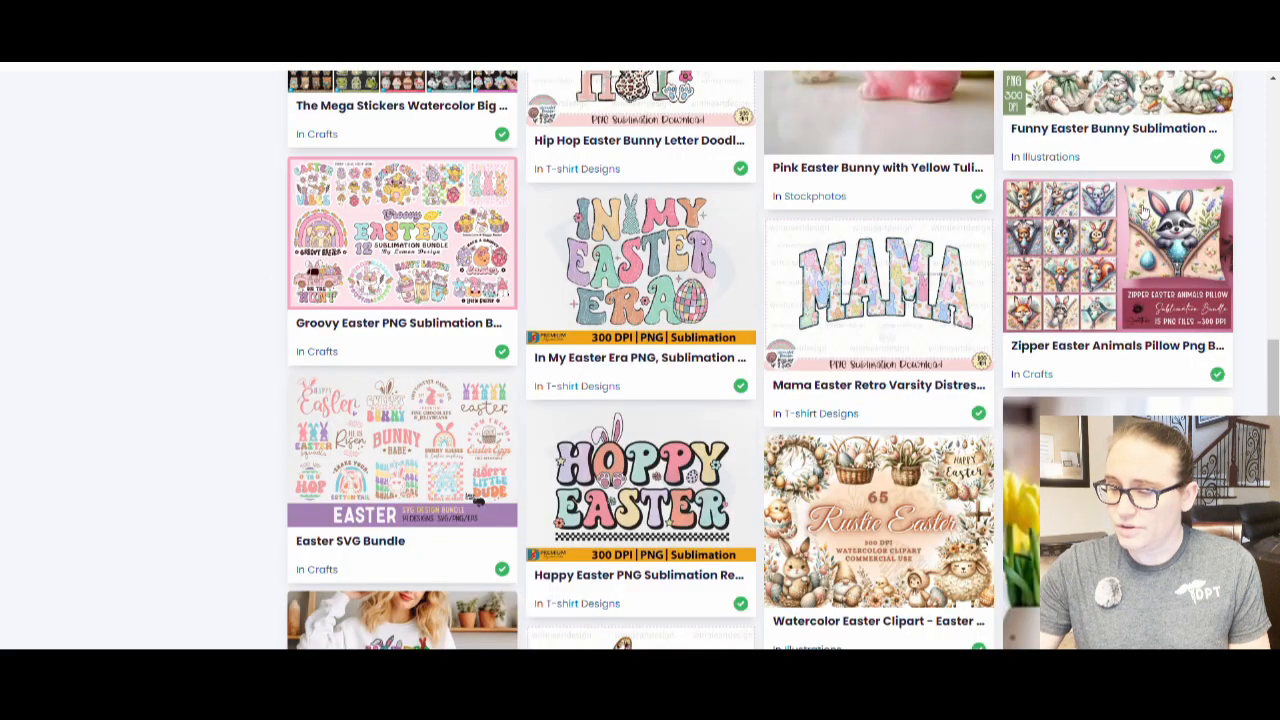
pyautogui.scroll(1, 1143, 208)
pyautogui.scroll(-1, 1060, 320)
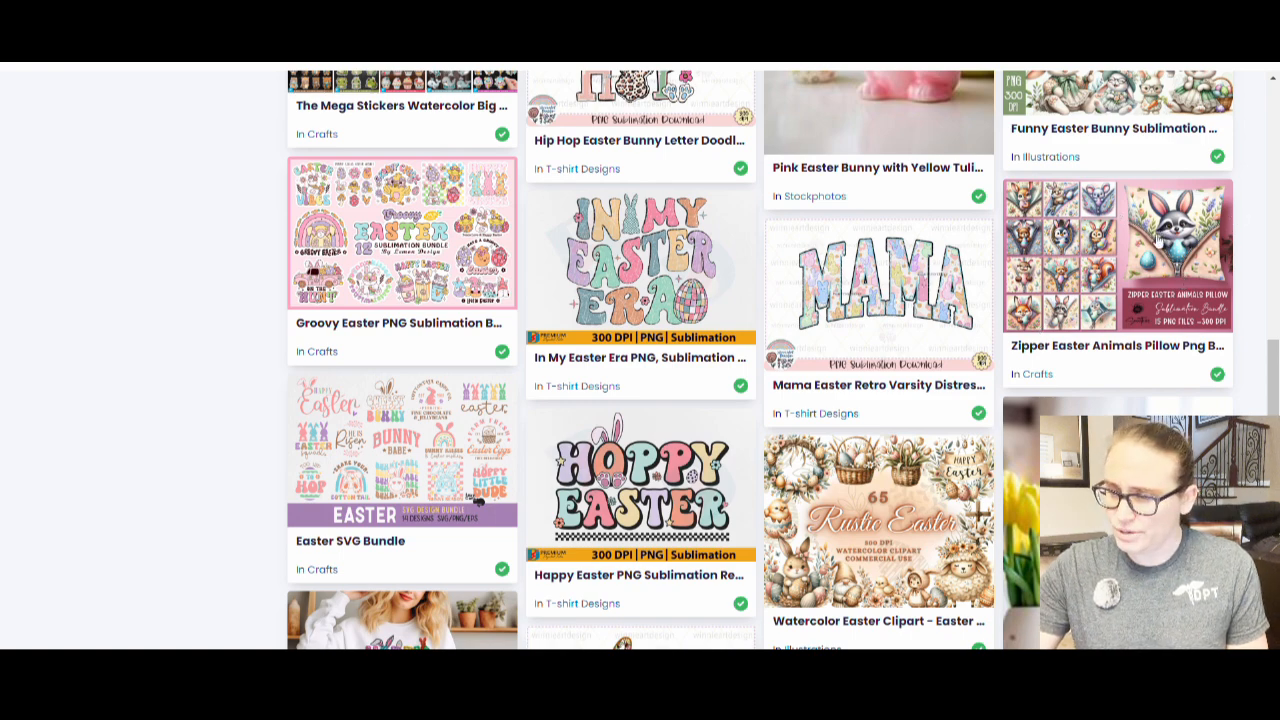
pyautogui.scroll(2, 1160, 240)
pyautogui.scroll(-2, 1190, 238)
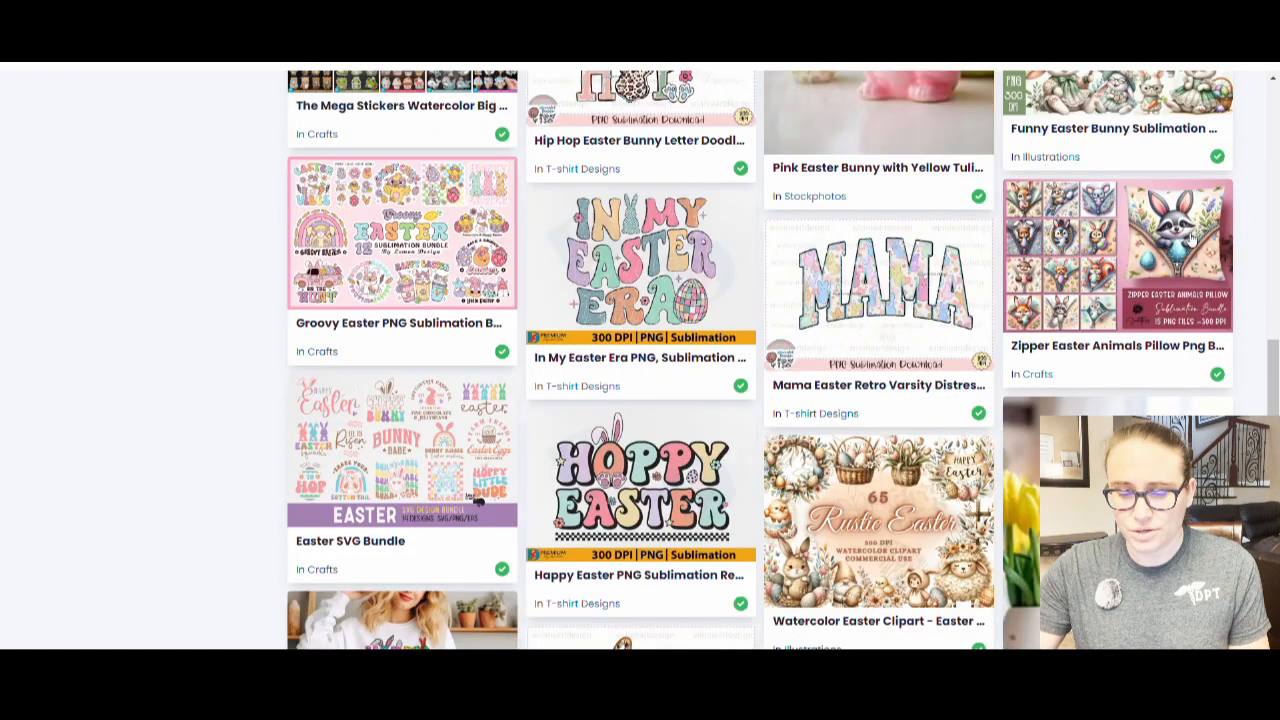
pyautogui.scroll(-2, 910, 195)
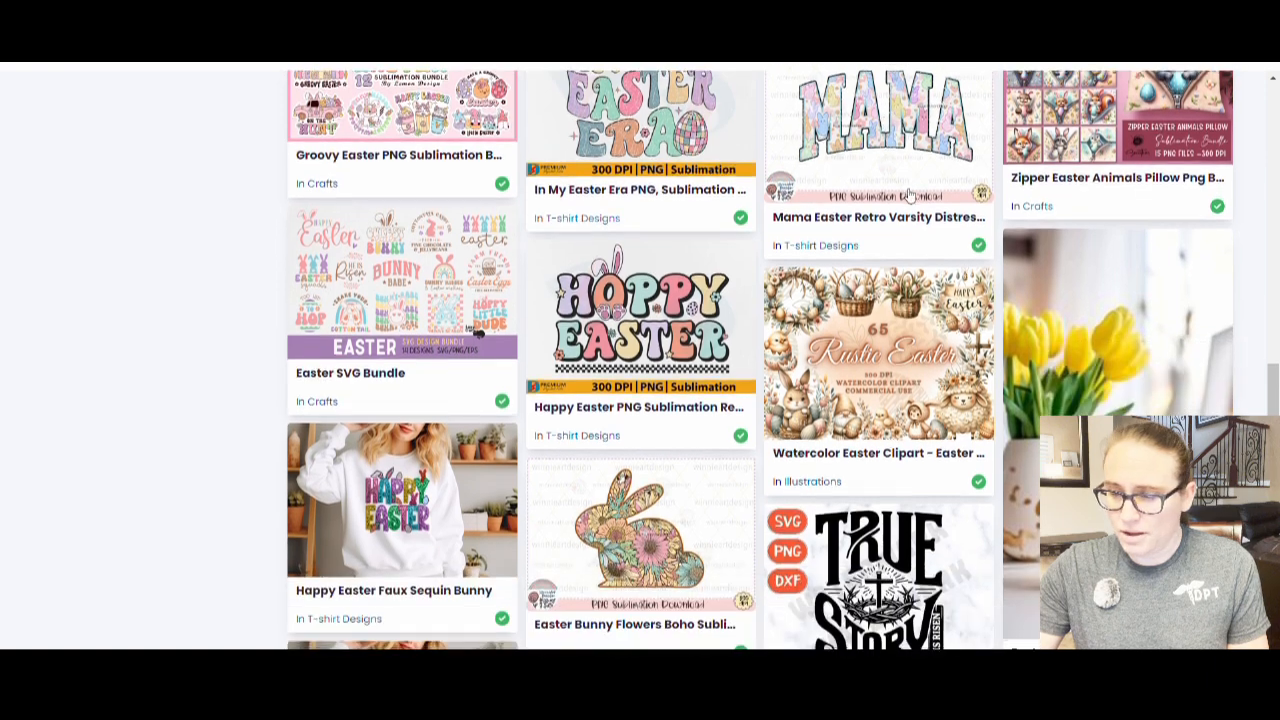
pyautogui.scroll(-5, 905, 200)
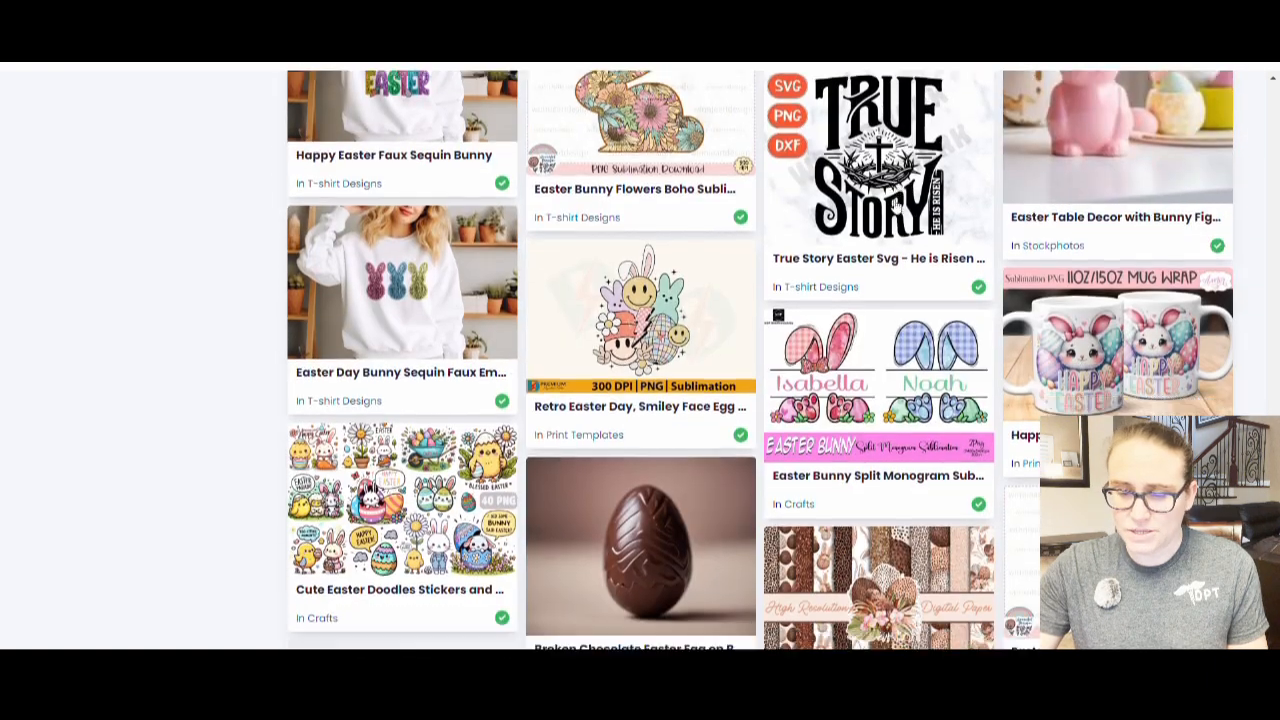
pyautogui.scroll(-5, 897, 205)
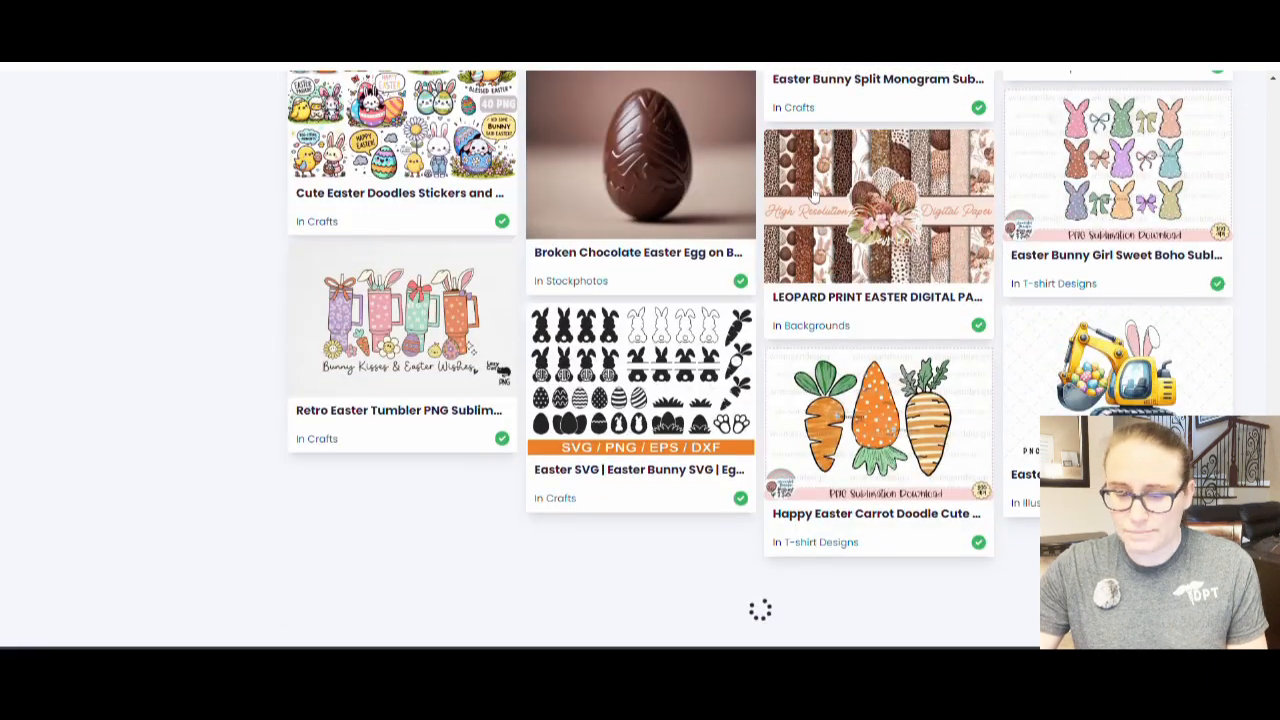
pyautogui.scroll(-4, 930, 170)
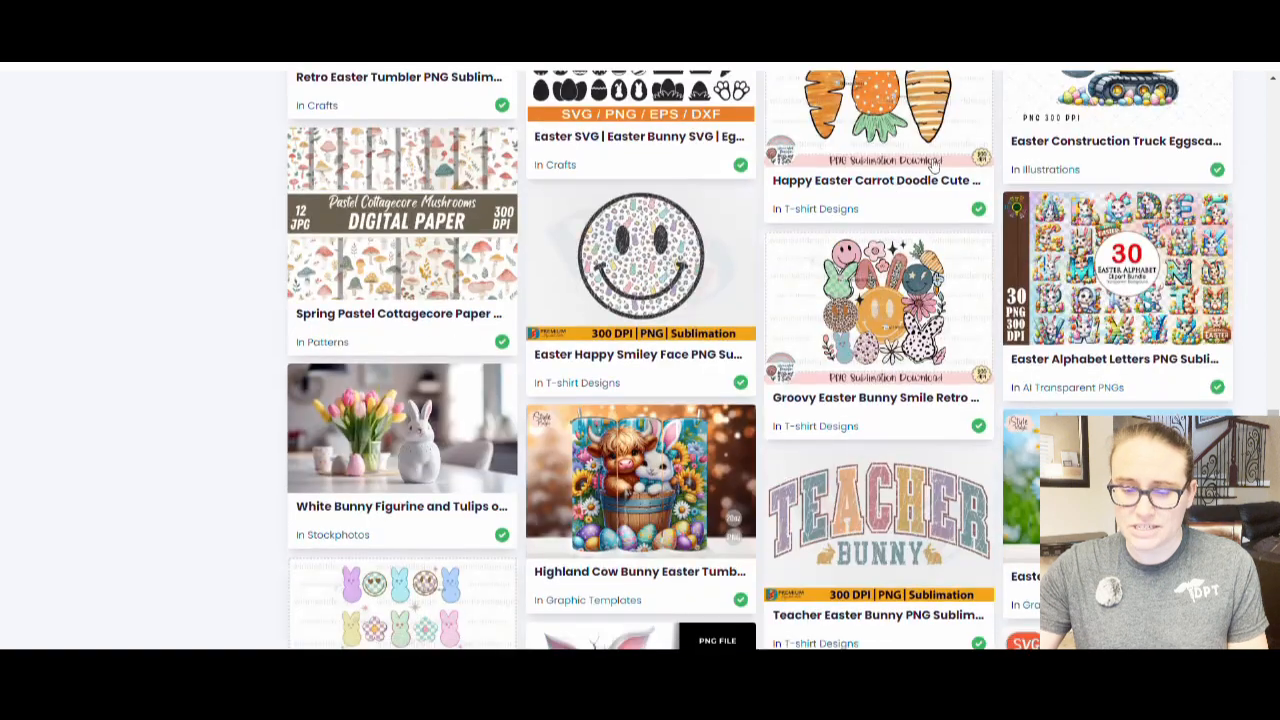
pyautogui.scroll(-4, 1055, 167)
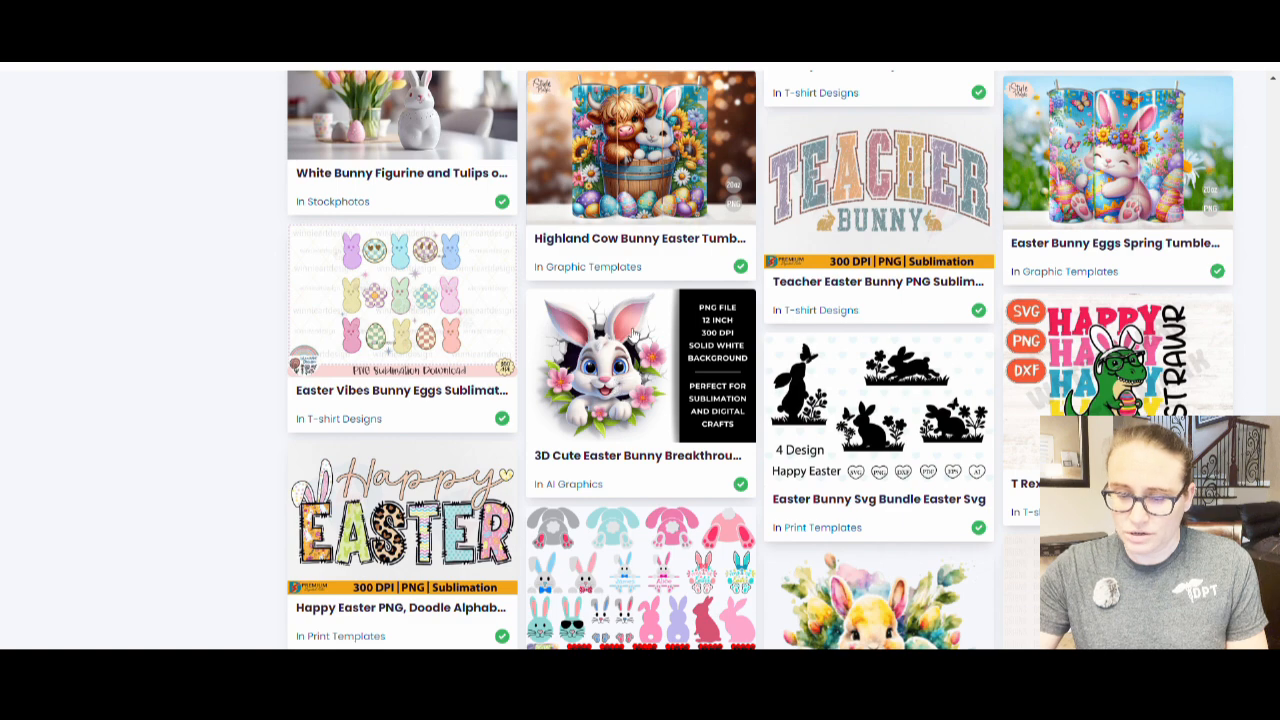
pyautogui.scroll(-1, 633, 333)
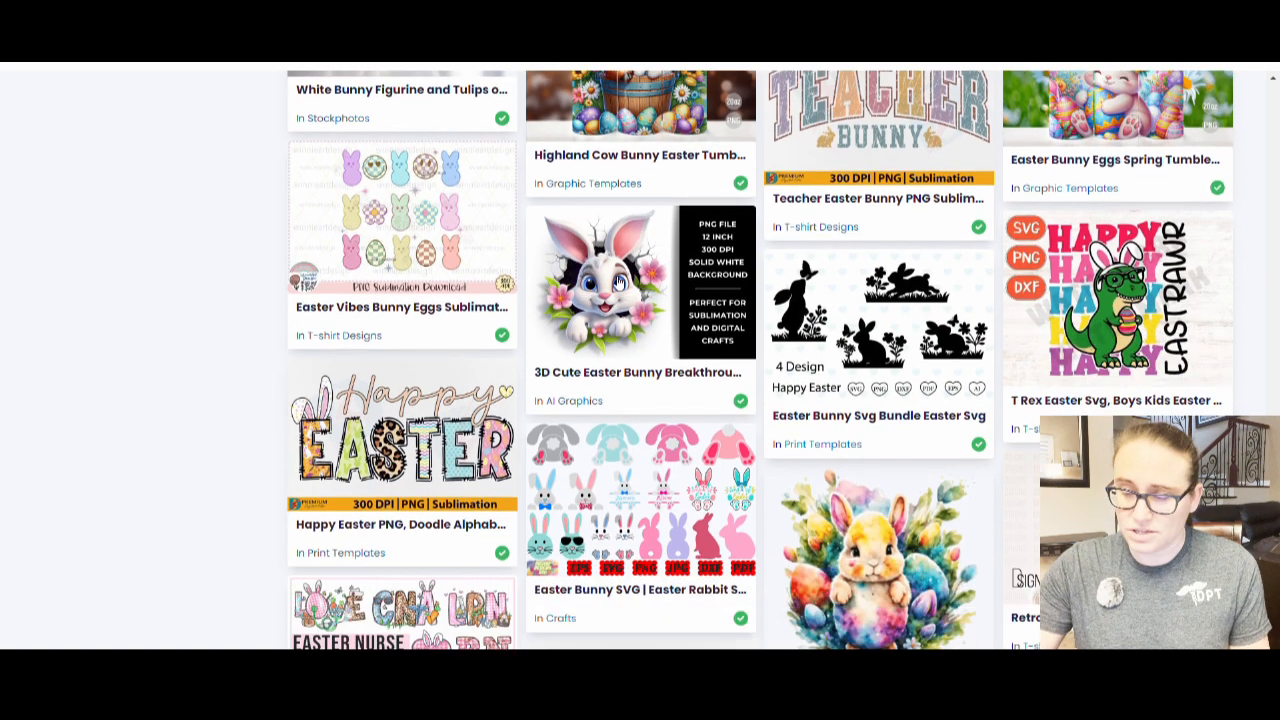
pyautogui.scroll(-4, 683, 284)
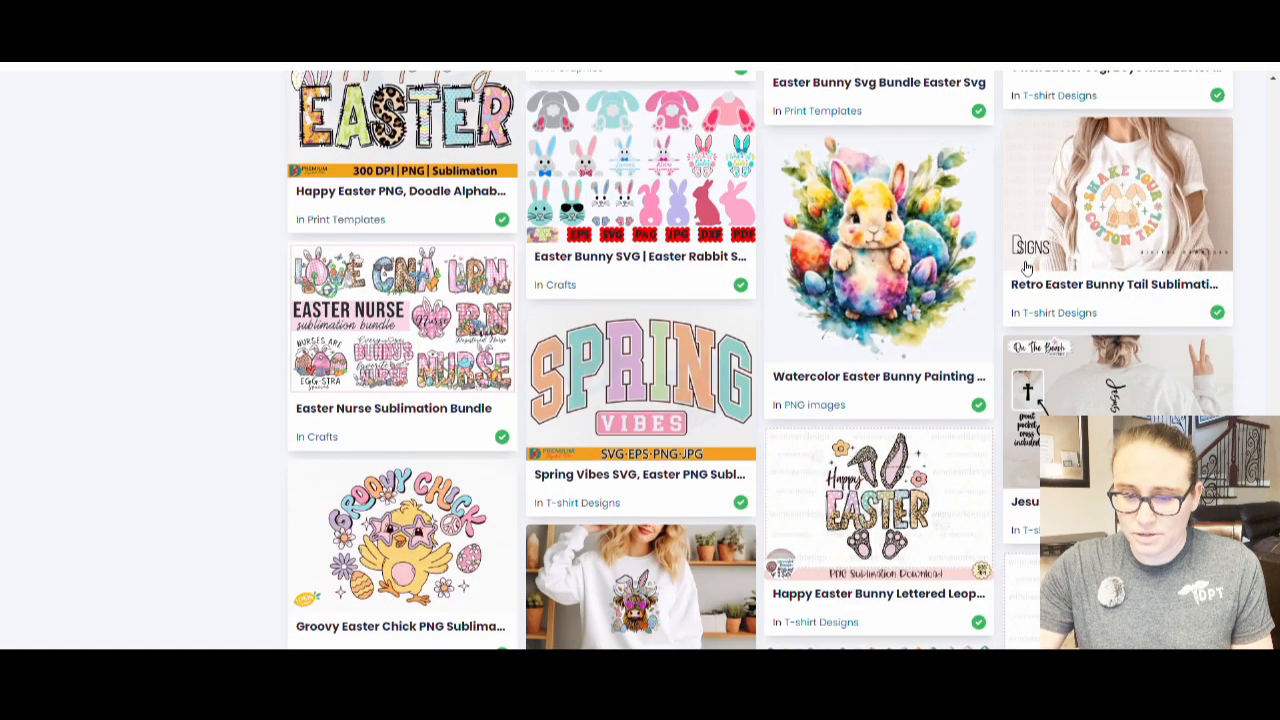
pyautogui.scroll(-3, 1127, 200)
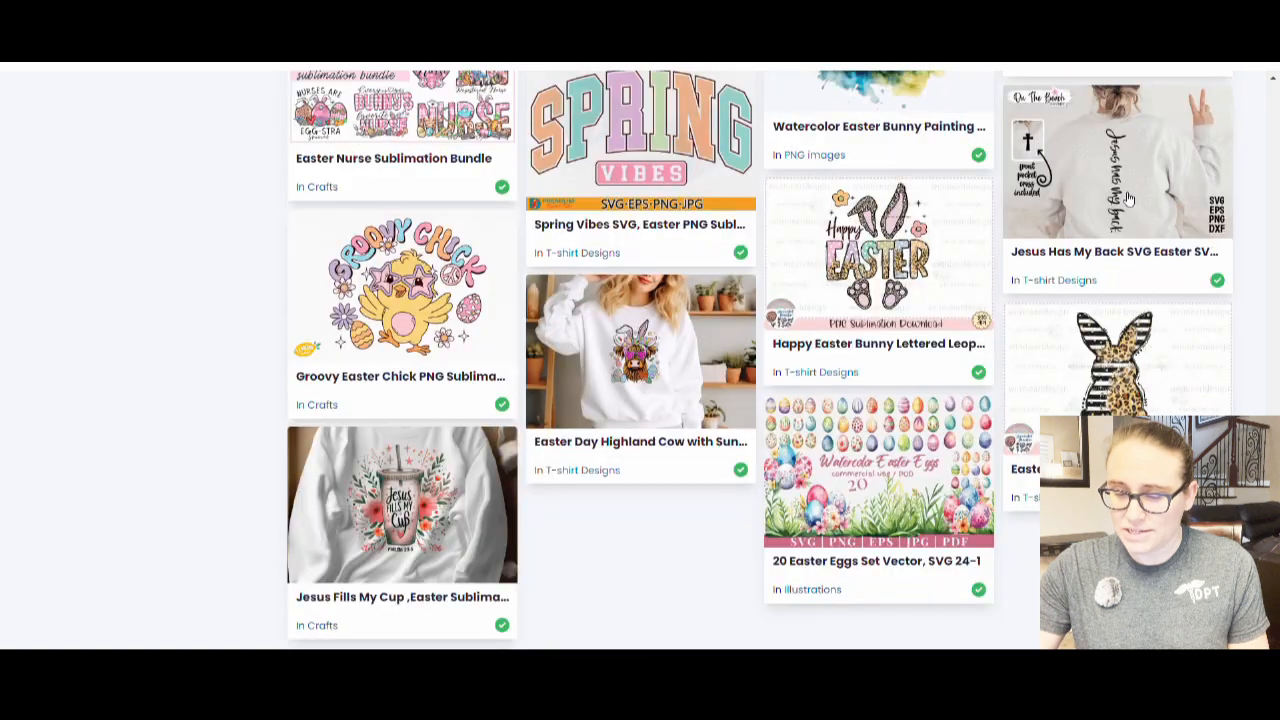
pyautogui.scroll(-1, 1128, 198)
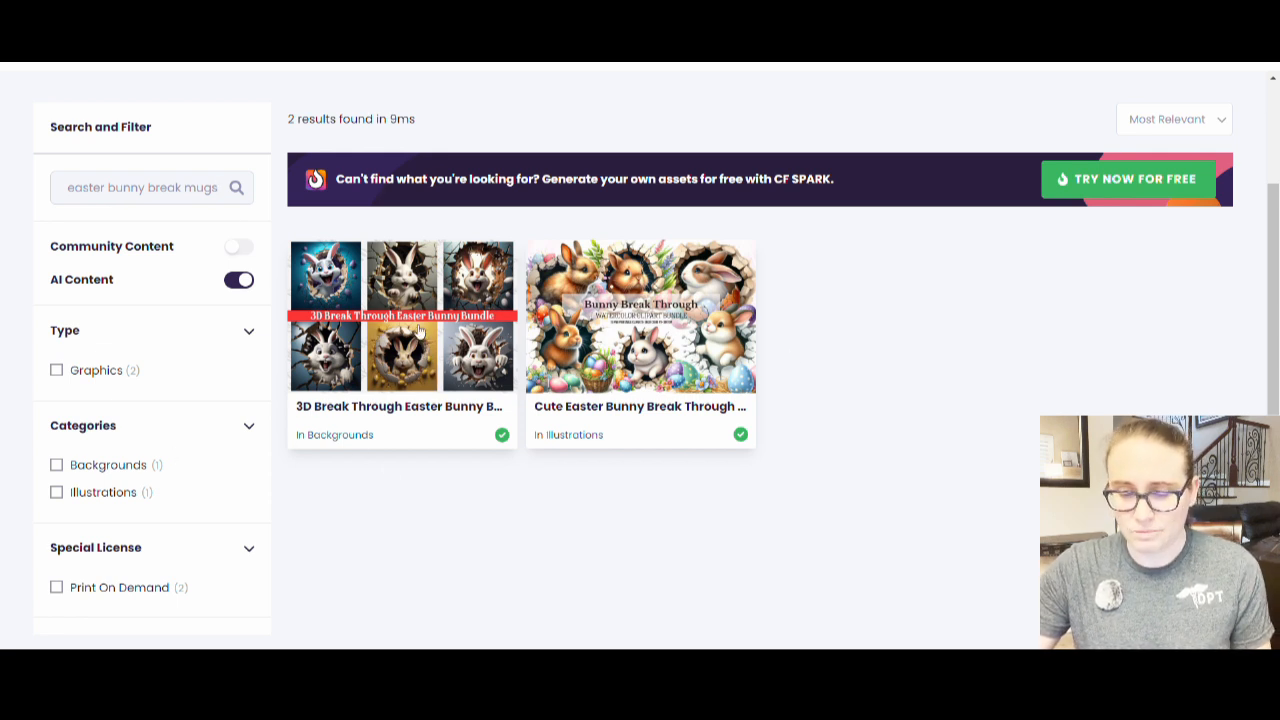
# Step: View the product page of the 3D Break Through Easter Bunny Bundle, then close it
pyautogui.click(500, 357)
pyautogui.scroll(-5, 563, 323)
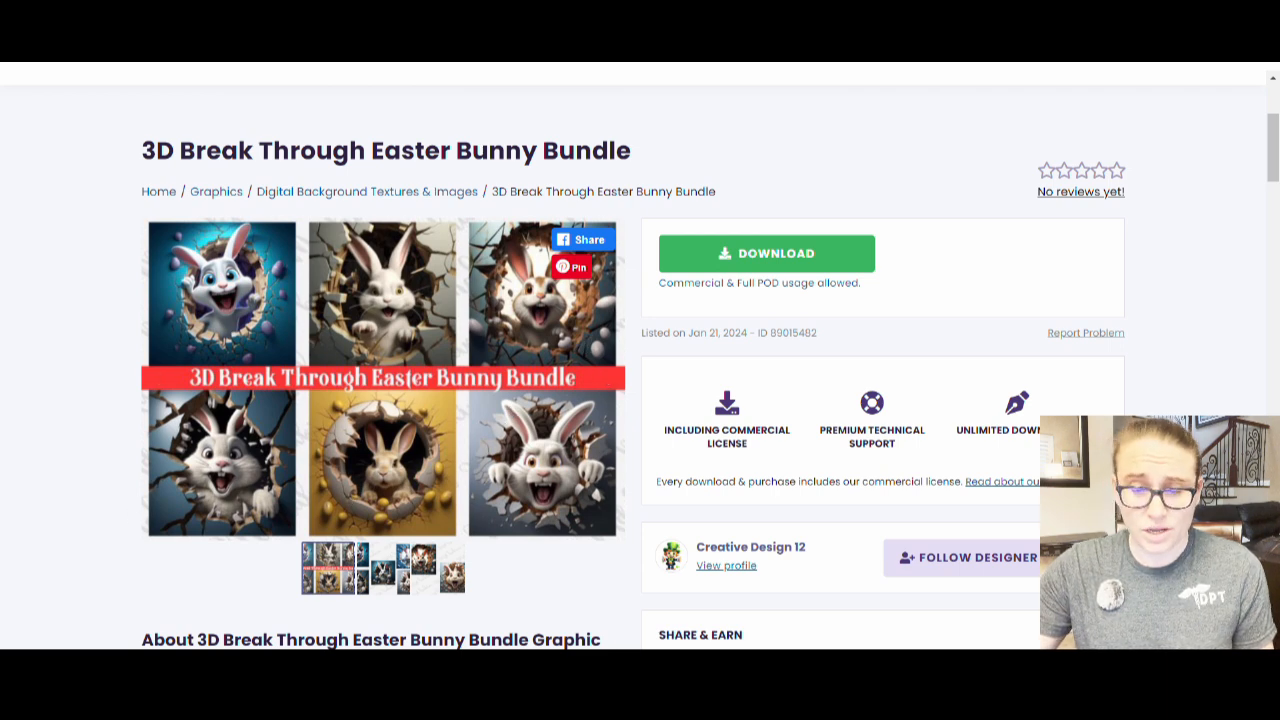
pyautogui.hotkey('ctrl', 'w')
# Step: View the Cute Easter Bunny Break Through Clipart page with its single-bunny and thank-you card previews, then close it
pyautogui.click(731, 345)
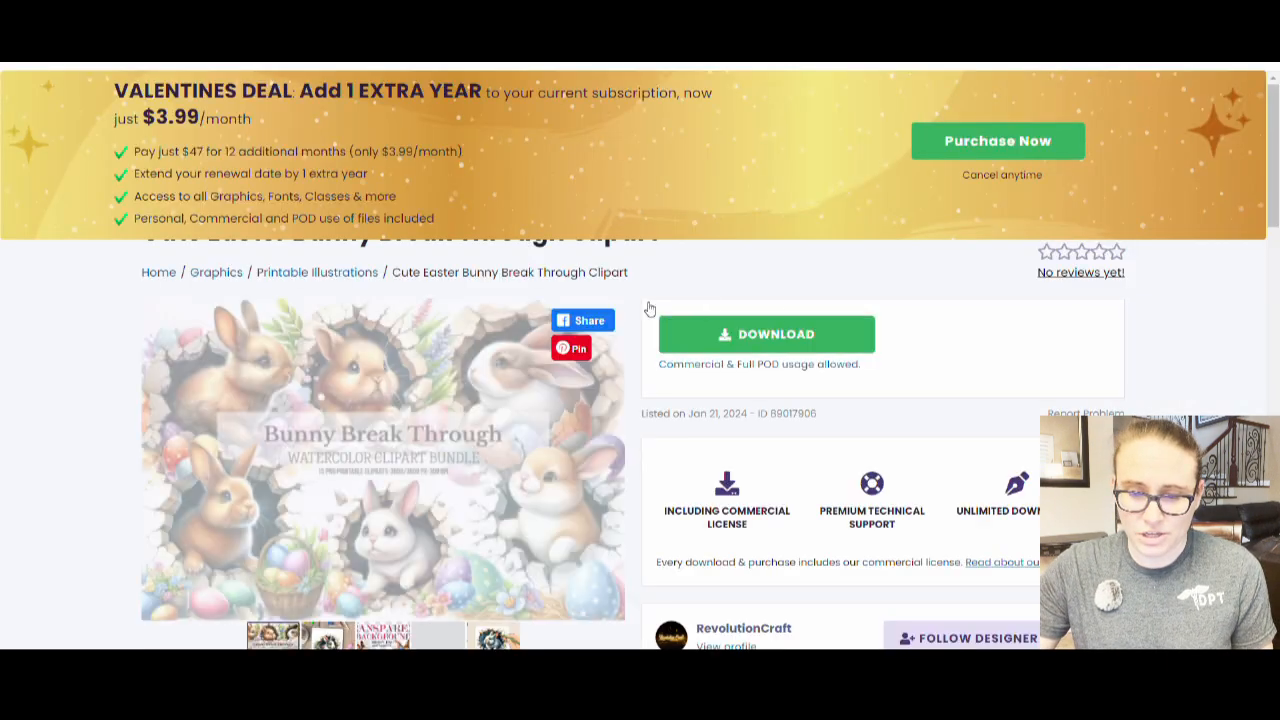
pyautogui.scroll(-3, 762, 263)
pyautogui.scroll(-1, 762, 263)
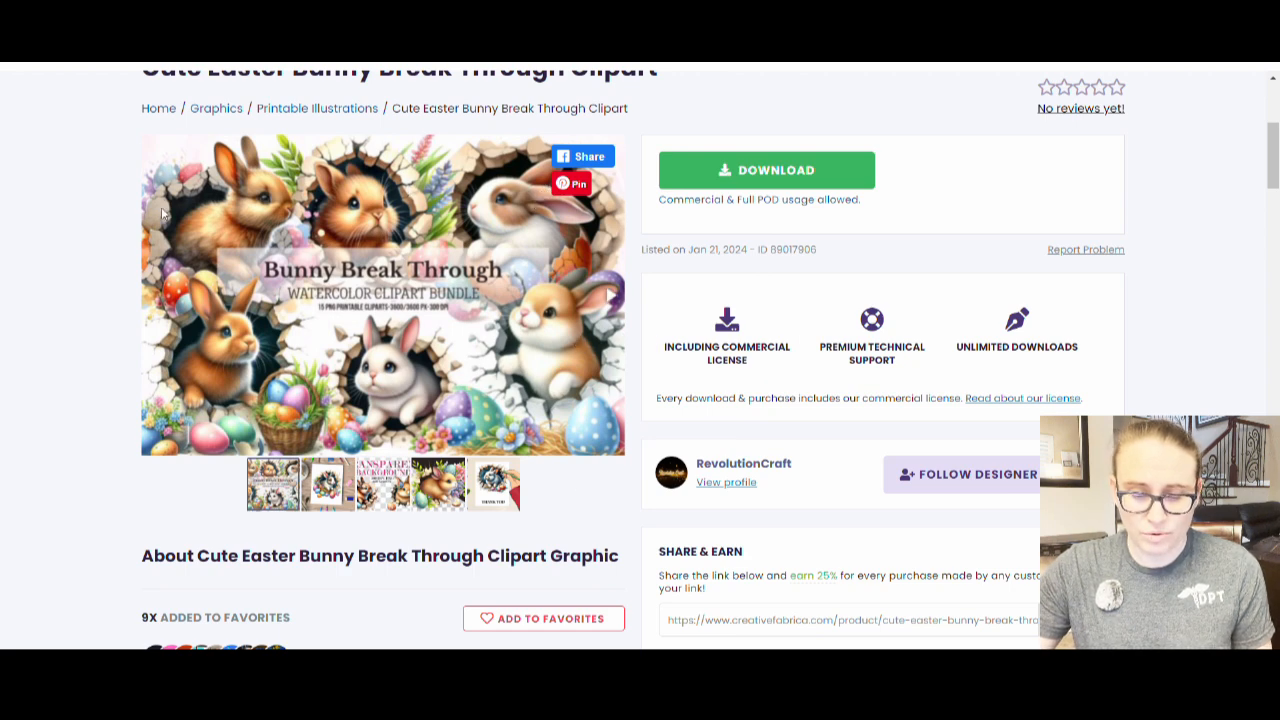
pyautogui.click(436, 495)
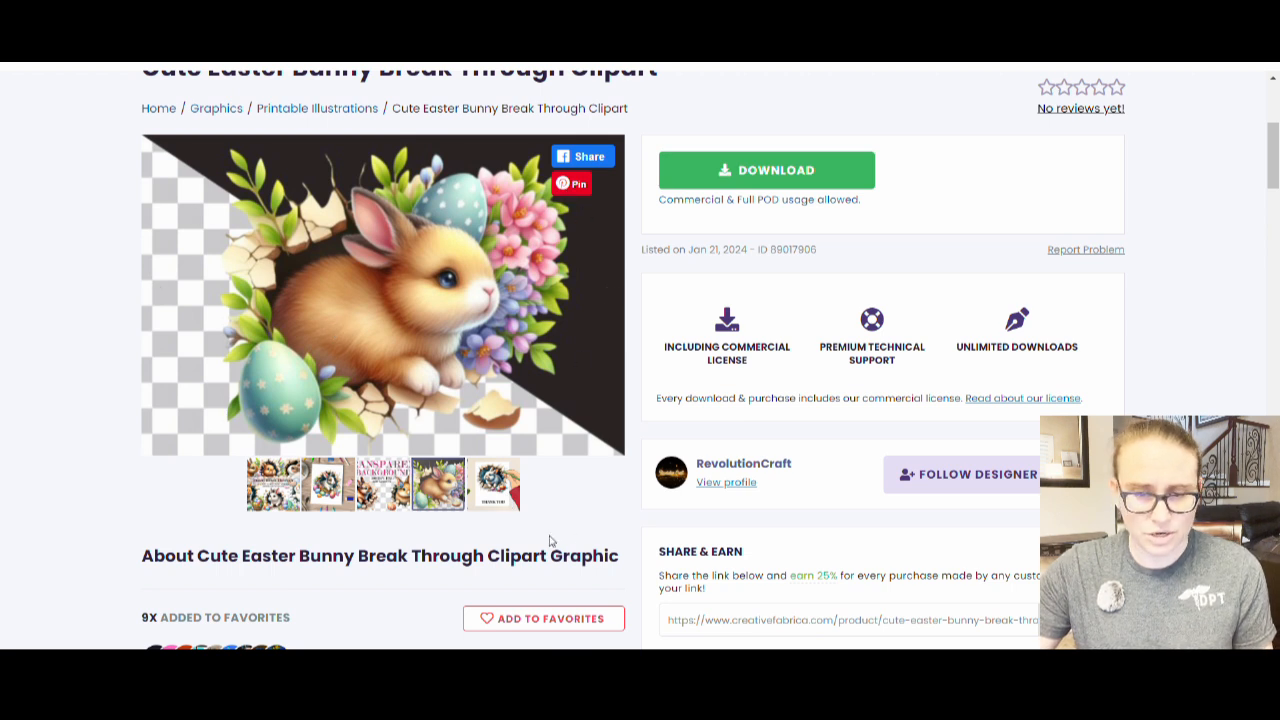
pyautogui.click(512, 500)
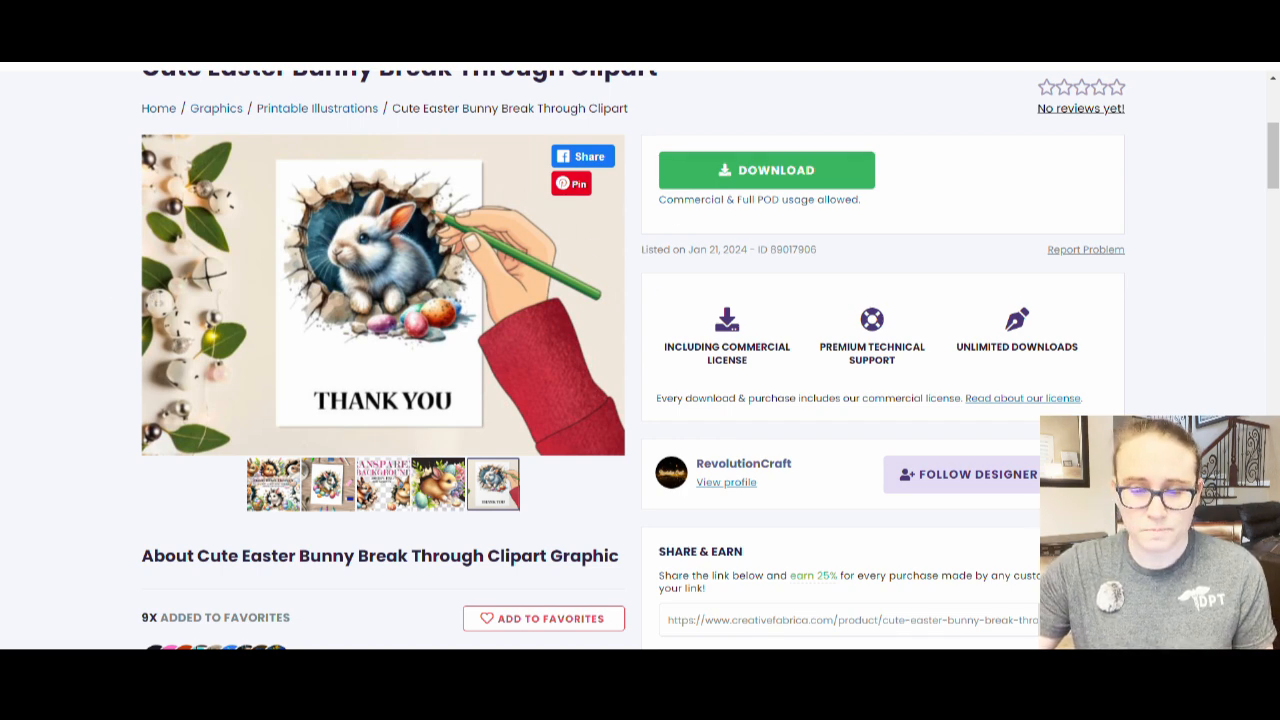
pyautogui.hotkey('ctrl', 'w')
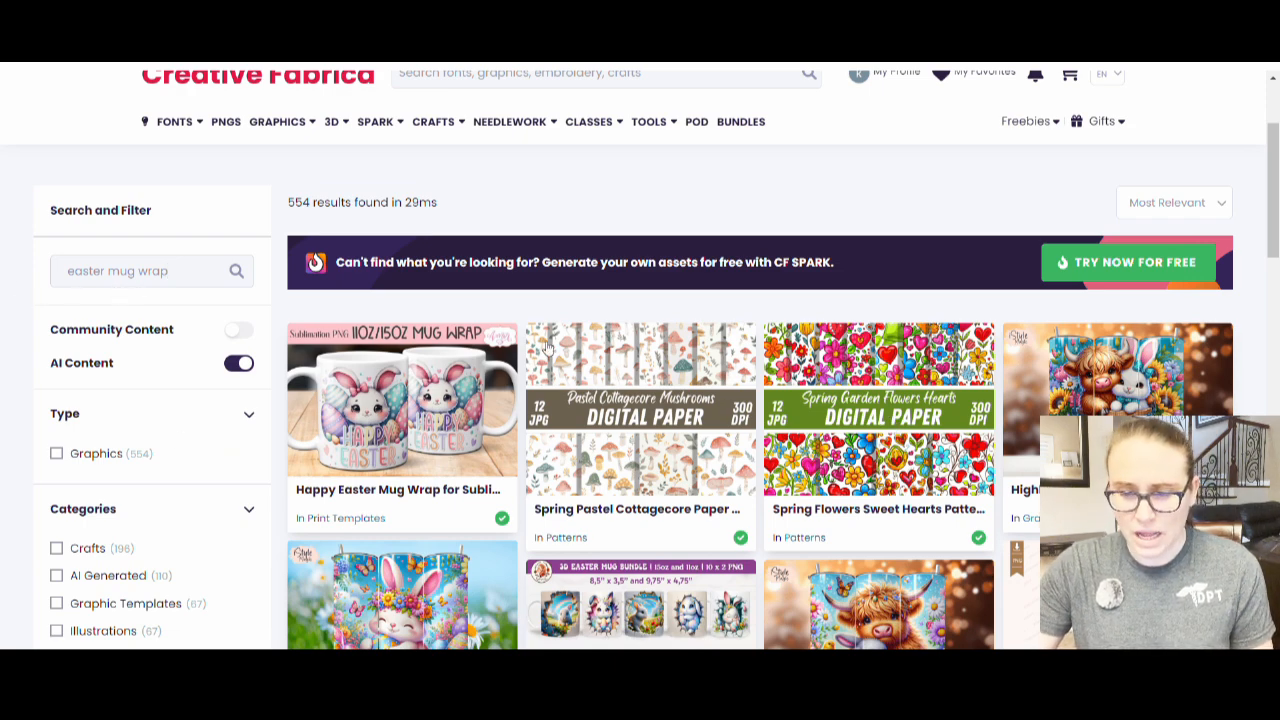
# Step: Look through the "easter mug wrap" results for 3D bunny and egg mug designs
pyautogui.scroll(-3, 548, 347)
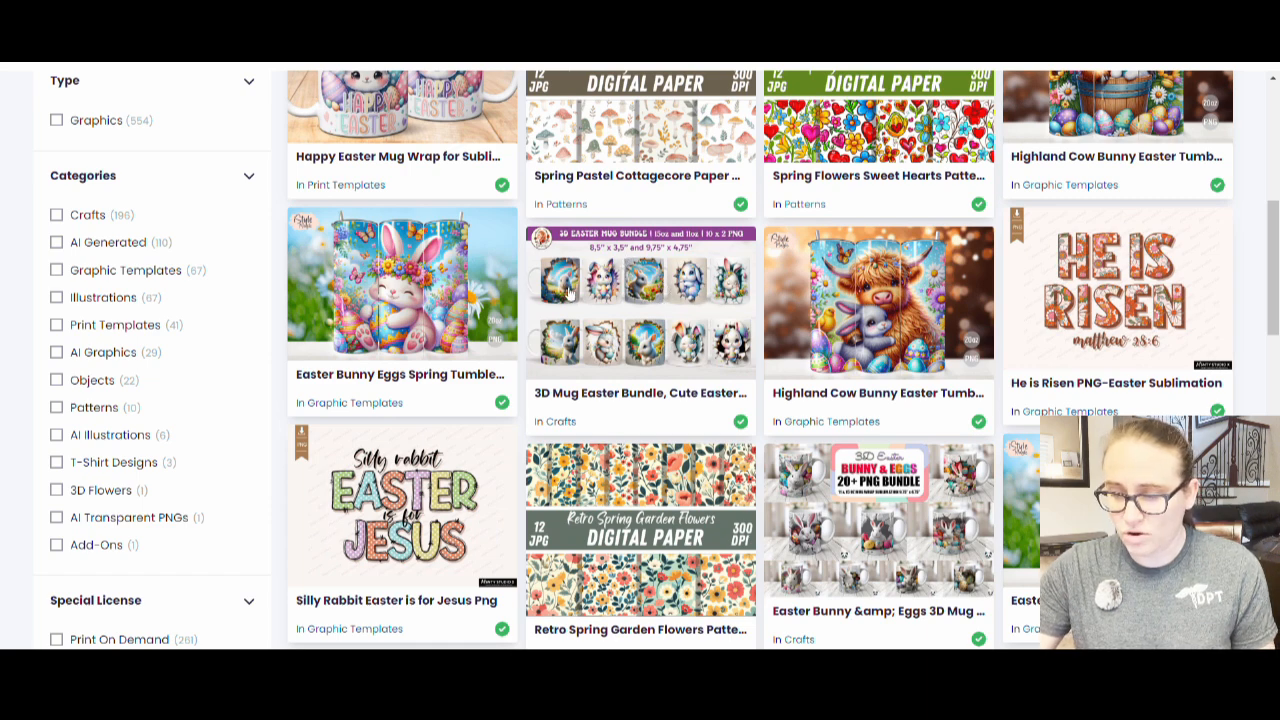
pyautogui.scroll(-1, 849, 397)
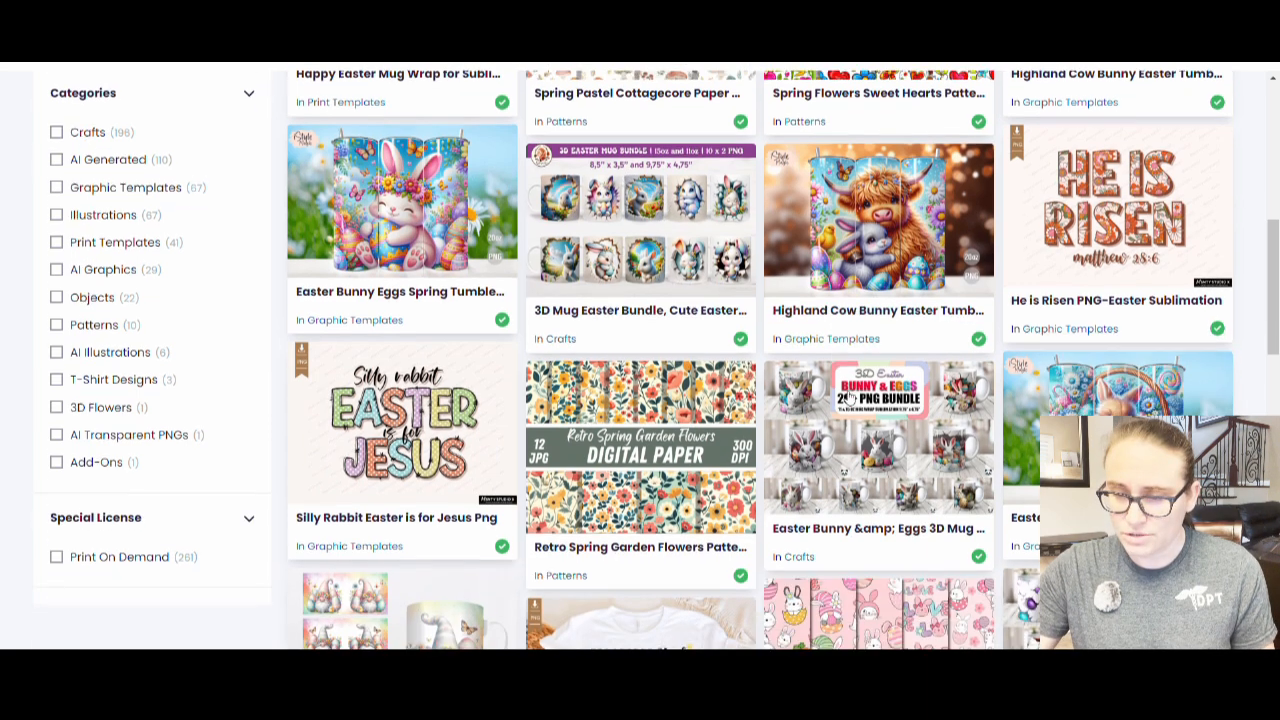
pyautogui.scroll(-2, 849, 397)
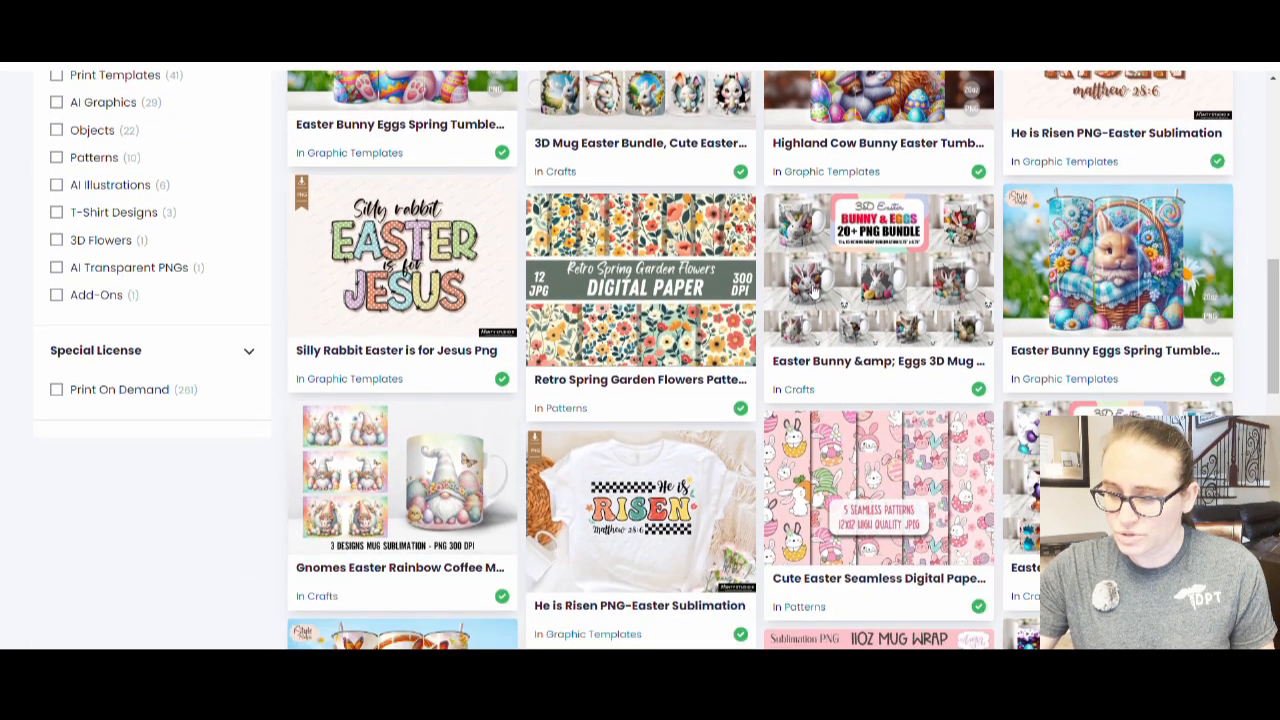
pyautogui.scroll(-1, 840, 256)
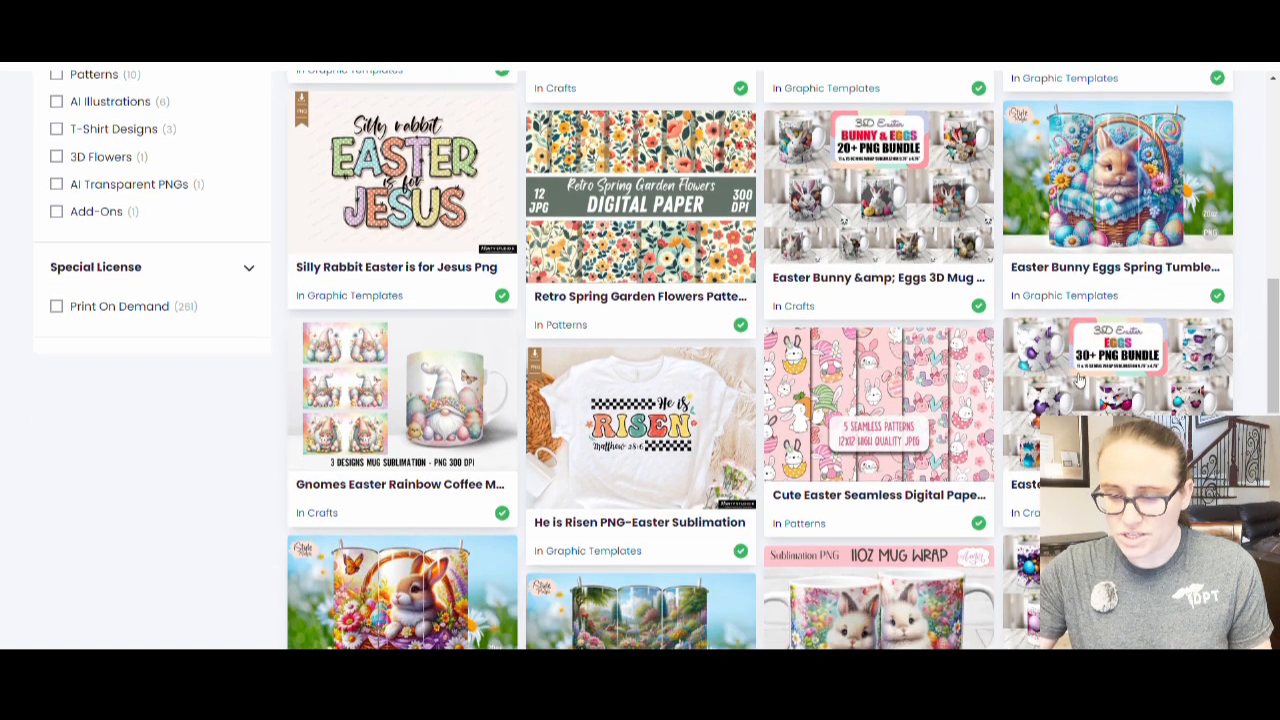
pyautogui.scroll(-2, 1079, 380)
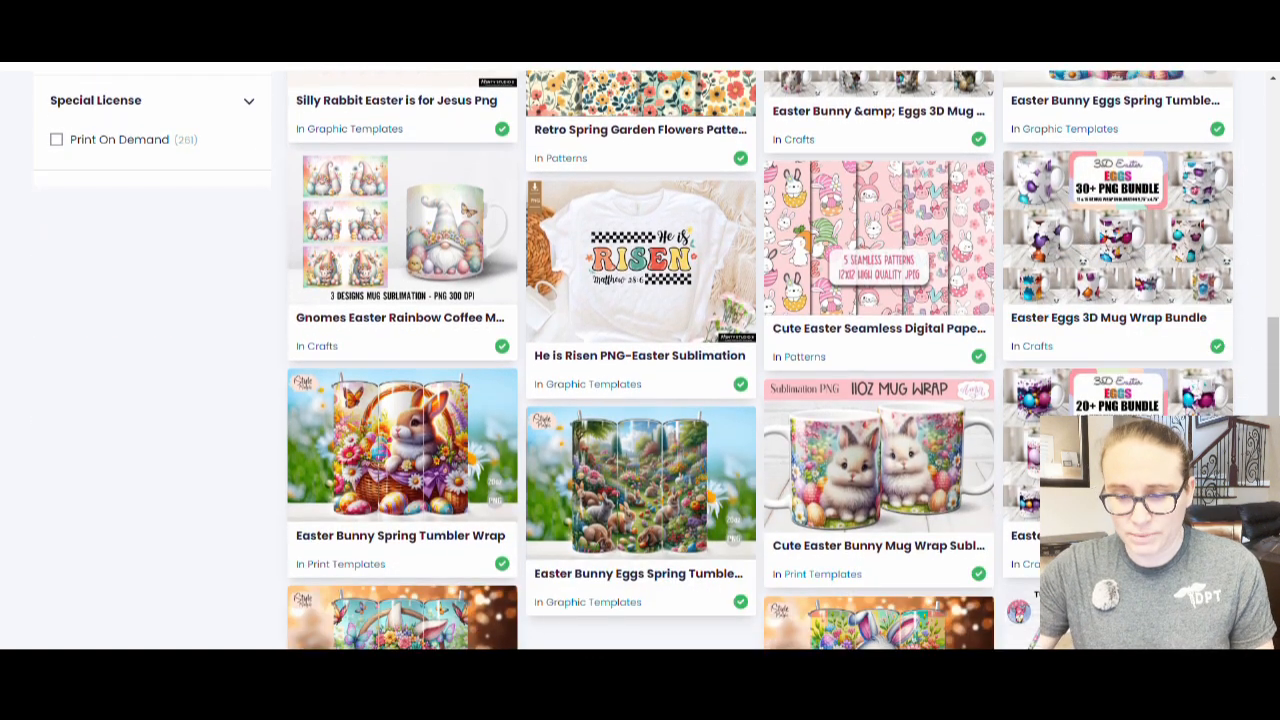
pyautogui.scroll(-2, 965, 313)
pyautogui.scroll(-2, 965, 313)
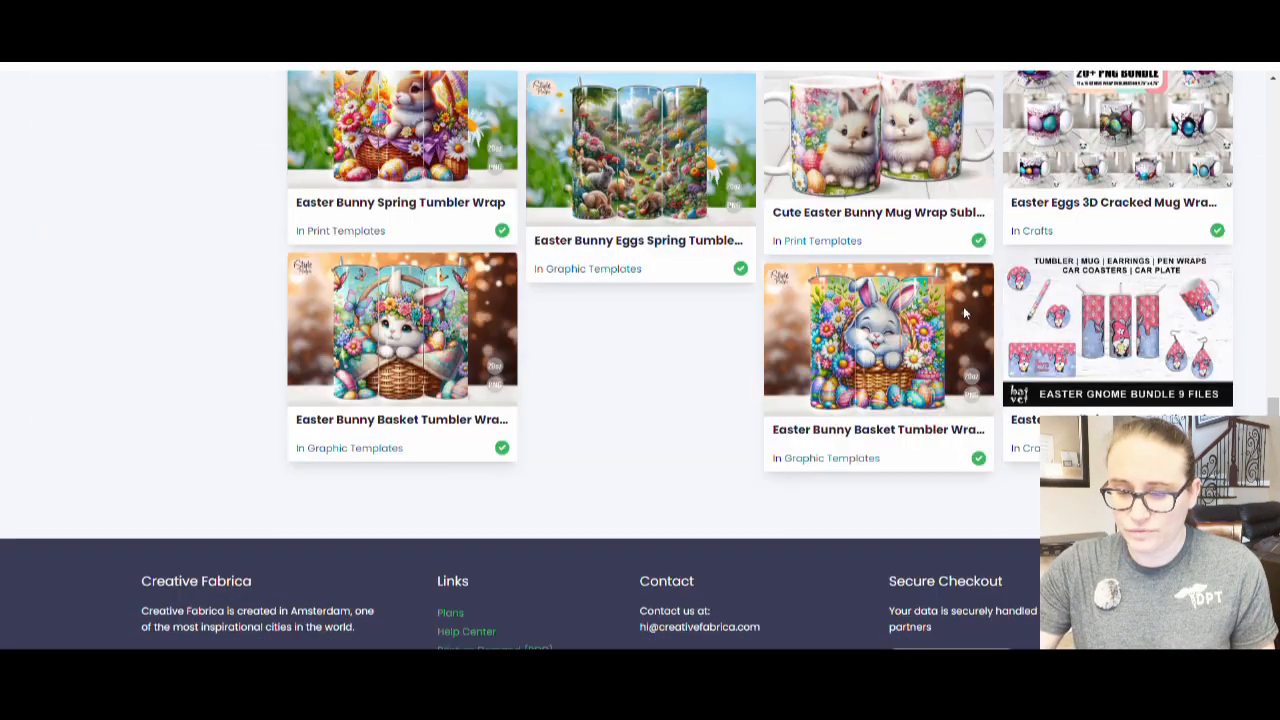
pyautogui.scroll(-2, 966, 265)
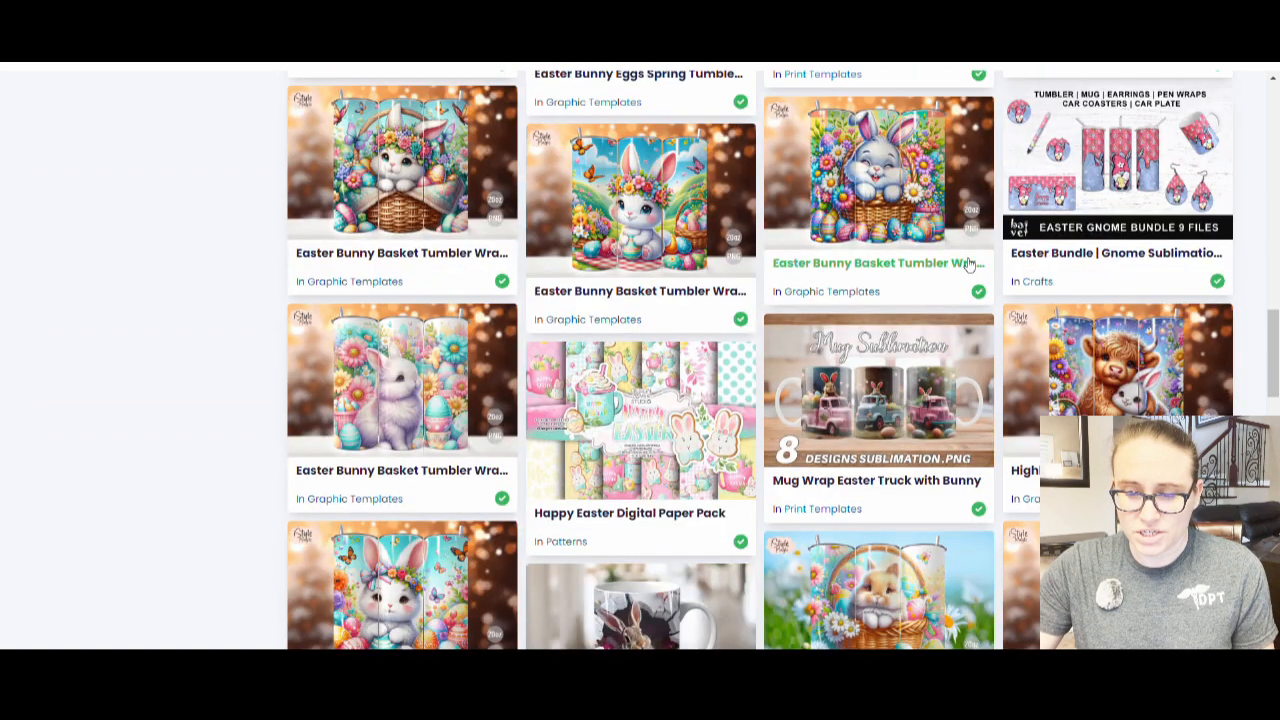
pyautogui.scroll(-3, 968, 263)
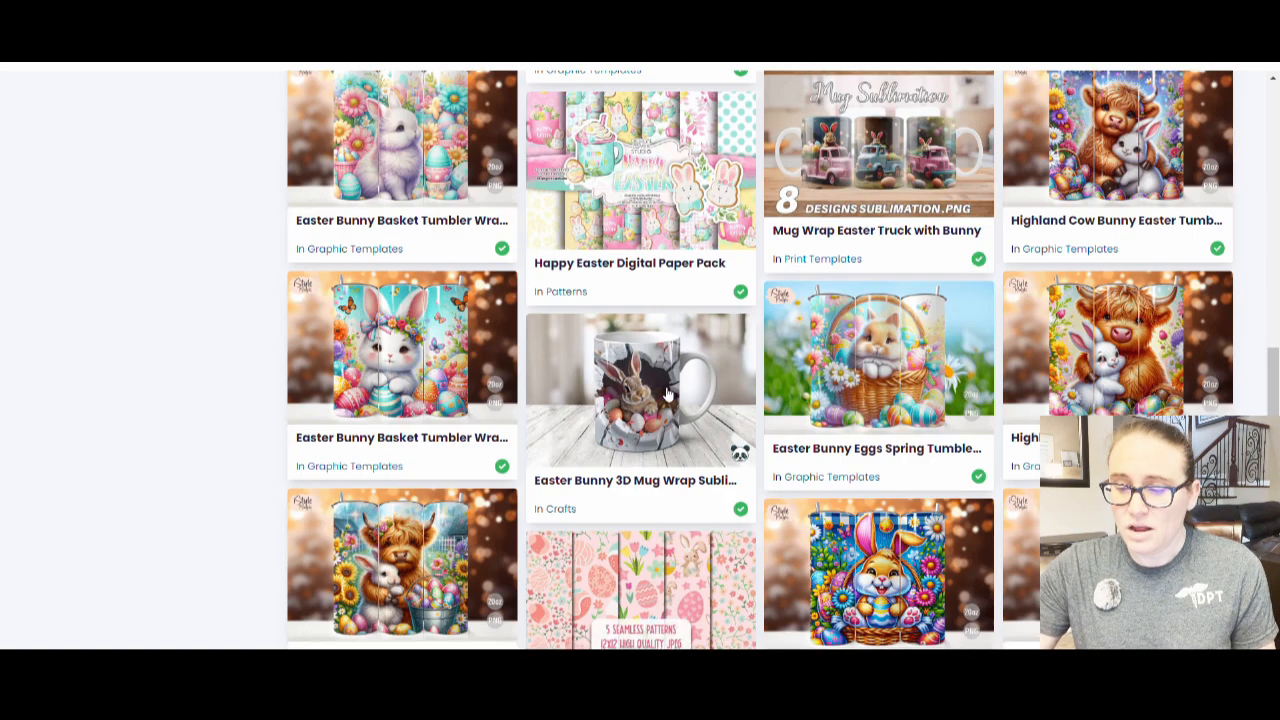
pyautogui.scroll(-2, 667, 393)
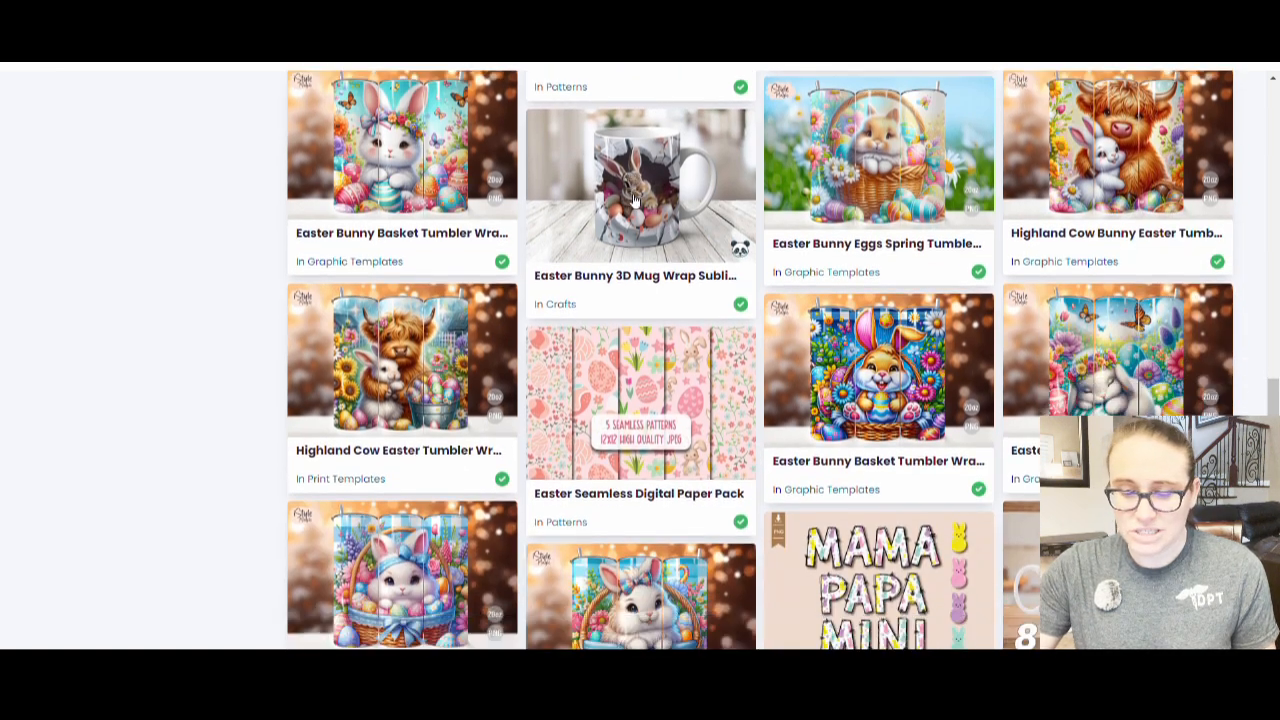
# Step: Look further through the "easter mug wrap" results for tumbler wraps, patterns and break-through bunny and egg mug designs
pyautogui.scroll(-2, 633, 200)
pyautogui.scroll(-3, 485, 315)
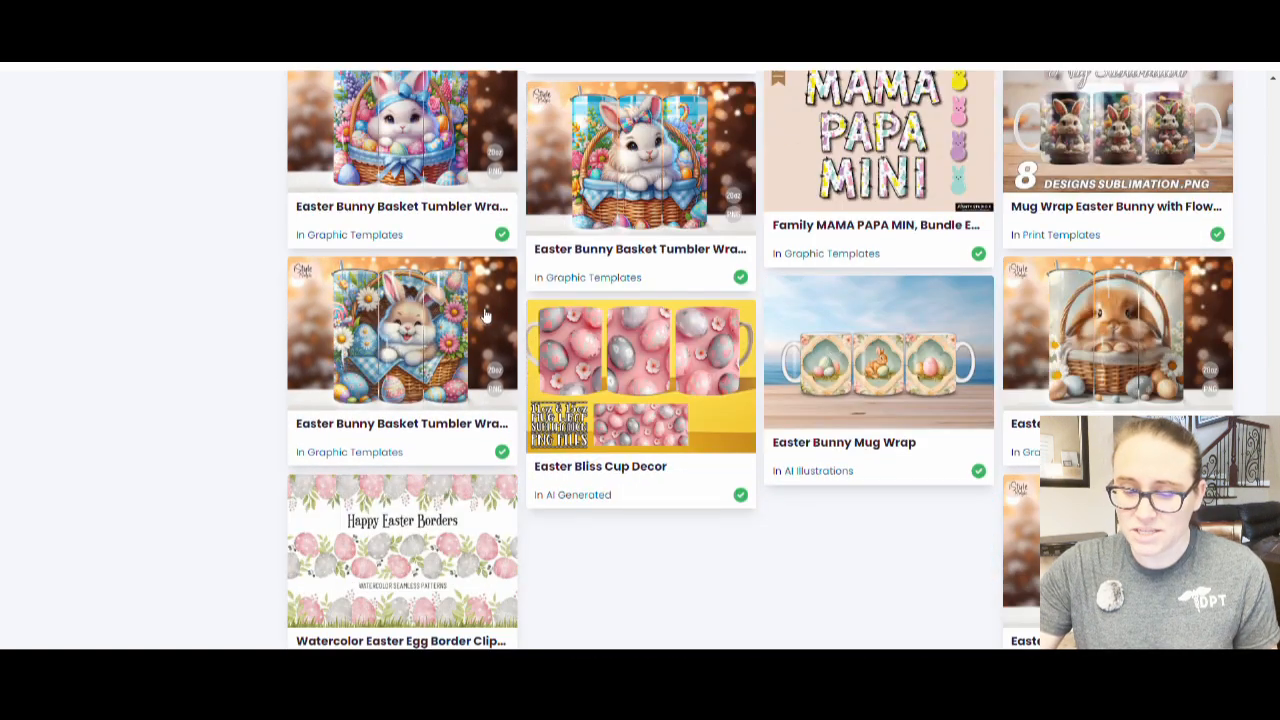
pyautogui.scroll(-2, 485, 315)
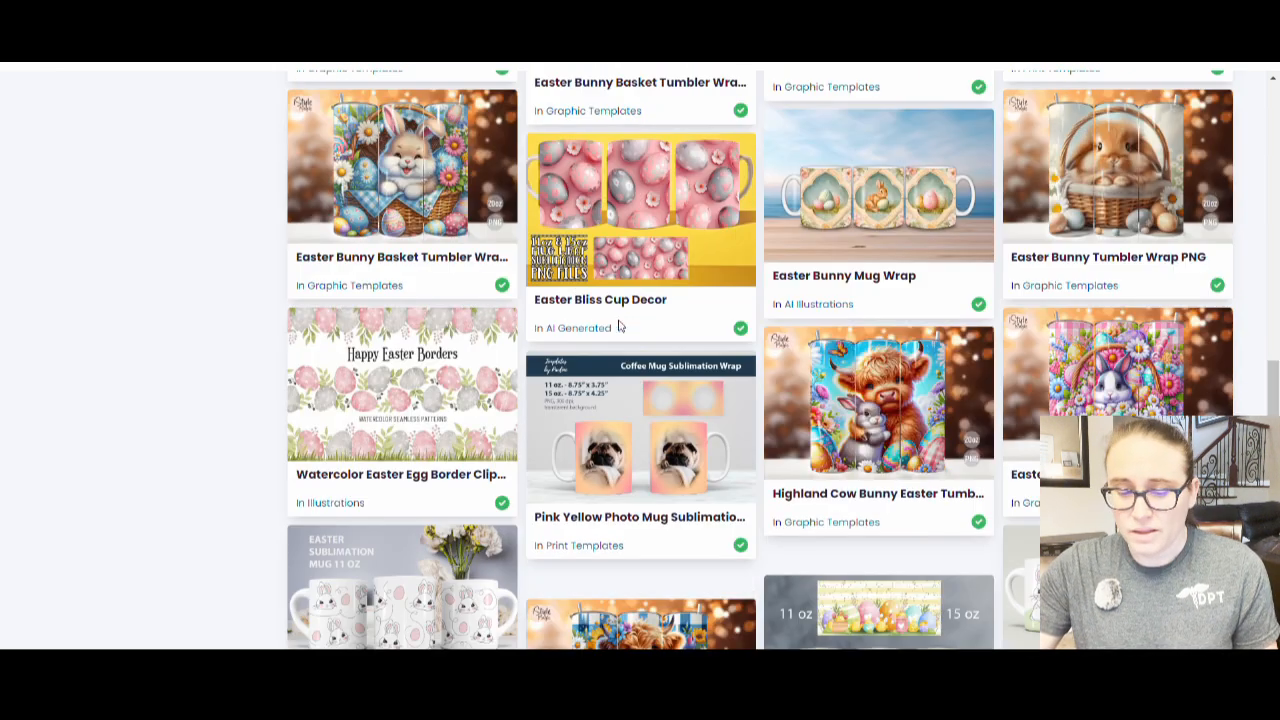
pyautogui.scroll(-3, 386, 256)
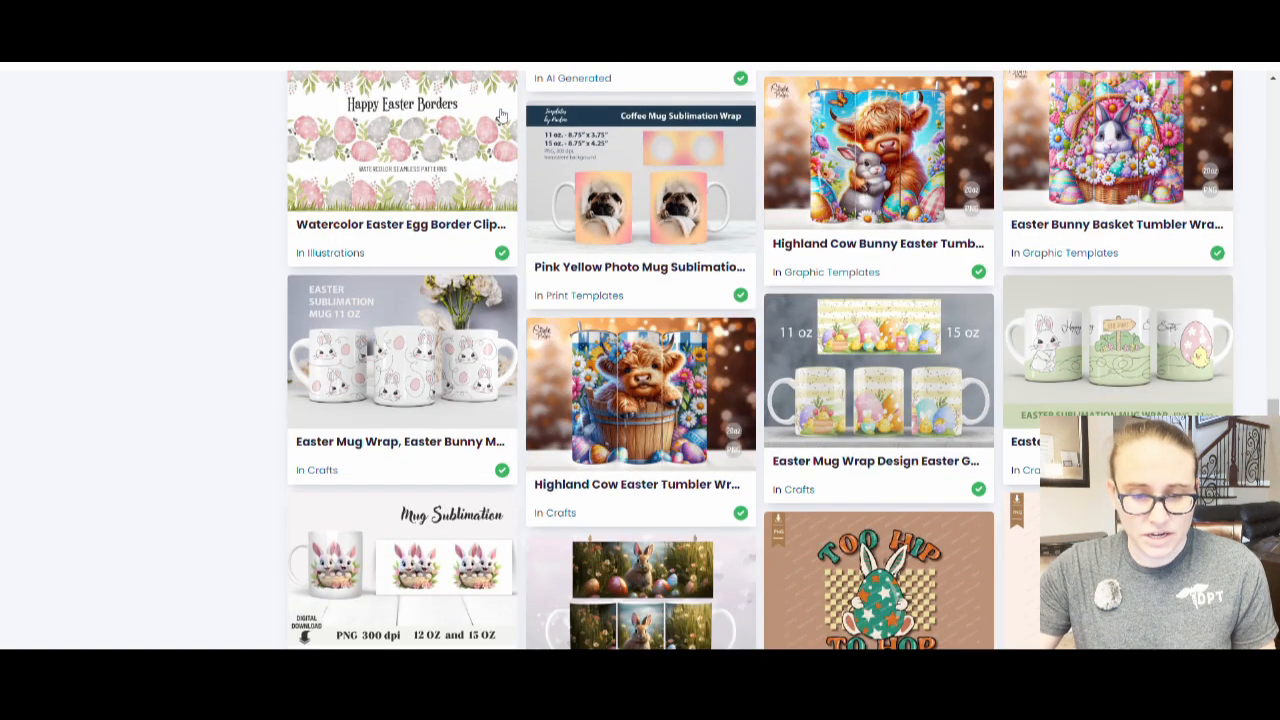
pyautogui.scroll(-1, 560, 250)
pyautogui.scroll(-2, 603, 327)
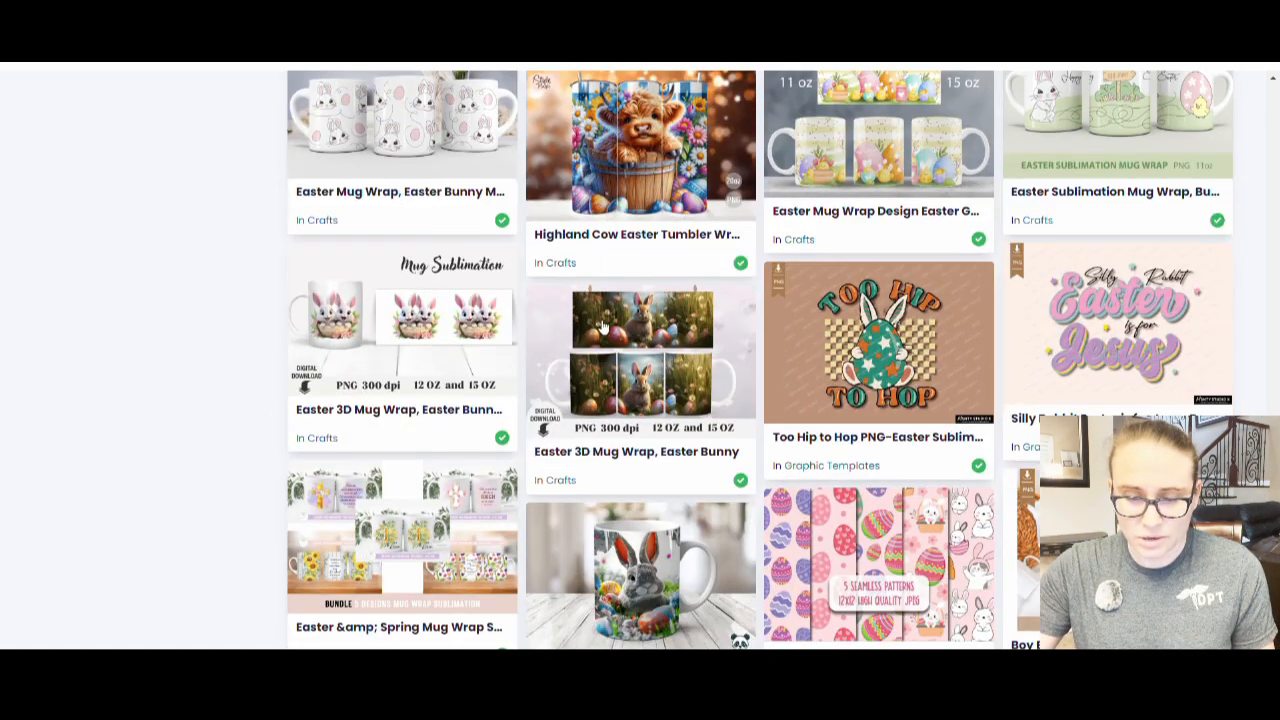
pyautogui.scroll(-2, 411, 366)
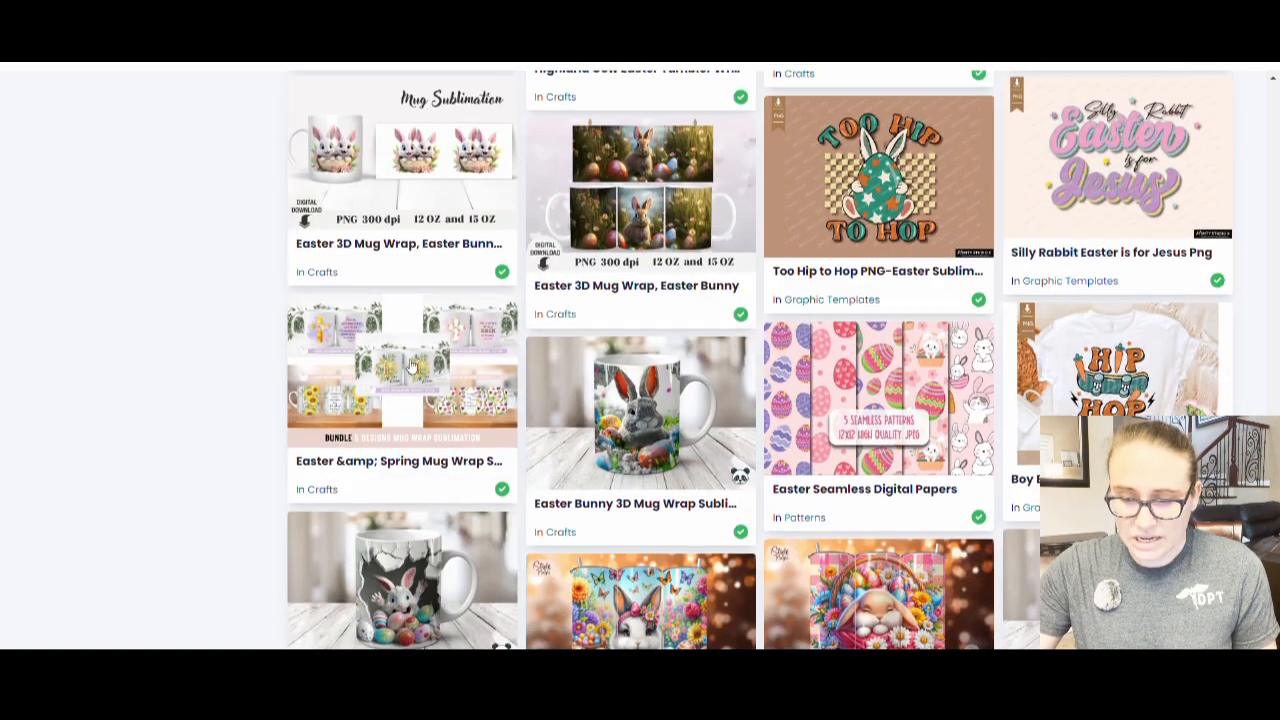
pyautogui.scroll(-1, 650, 355)
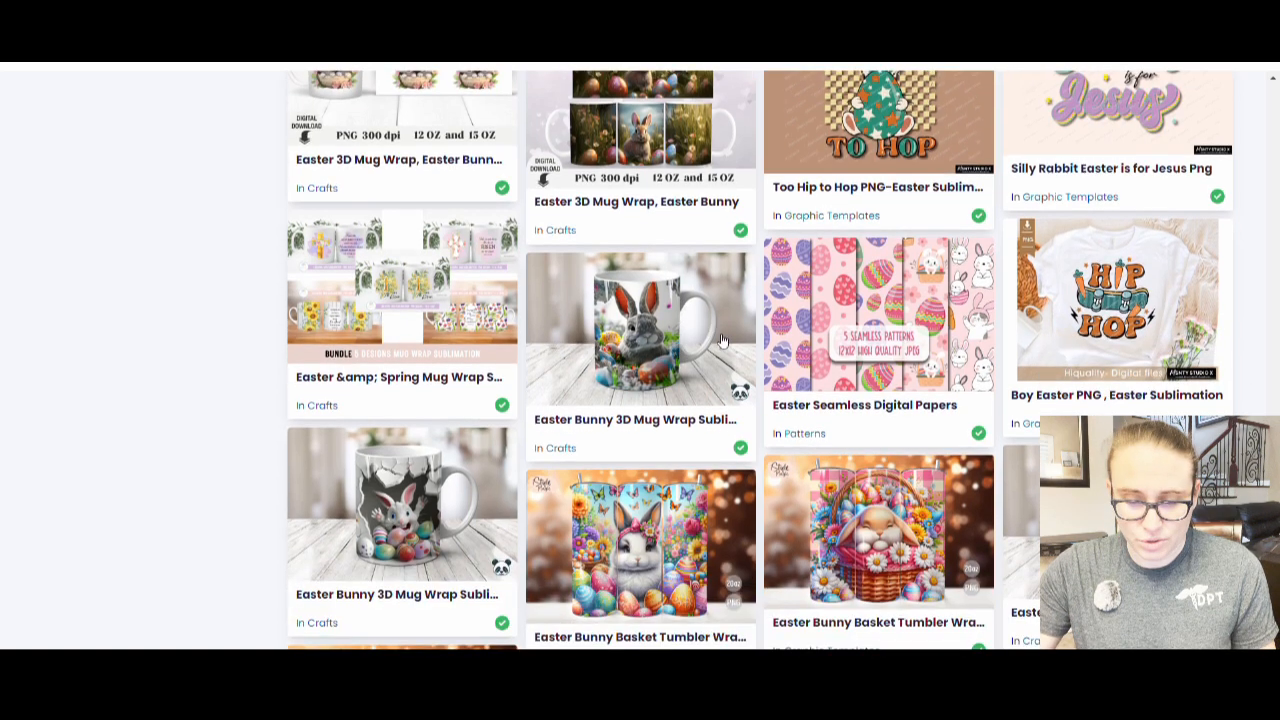
pyautogui.scroll(-2, 722, 341)
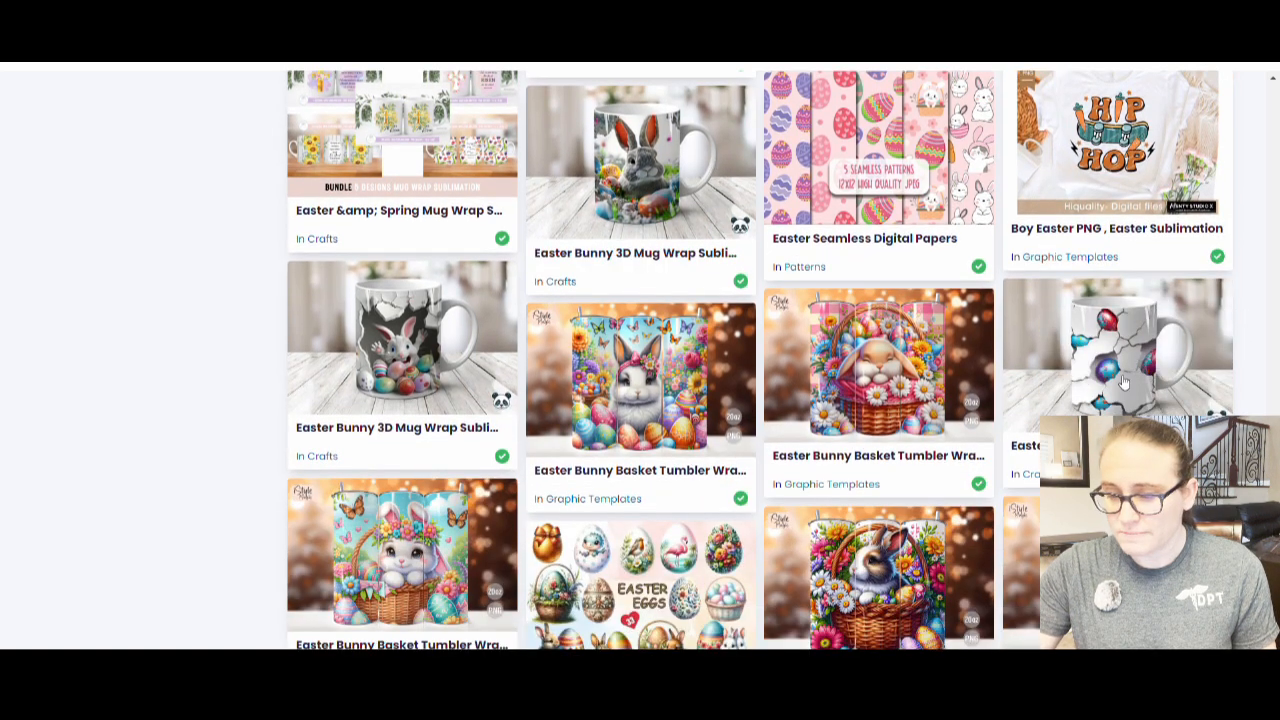
pyautogui.scroll(-3, 376, 370)
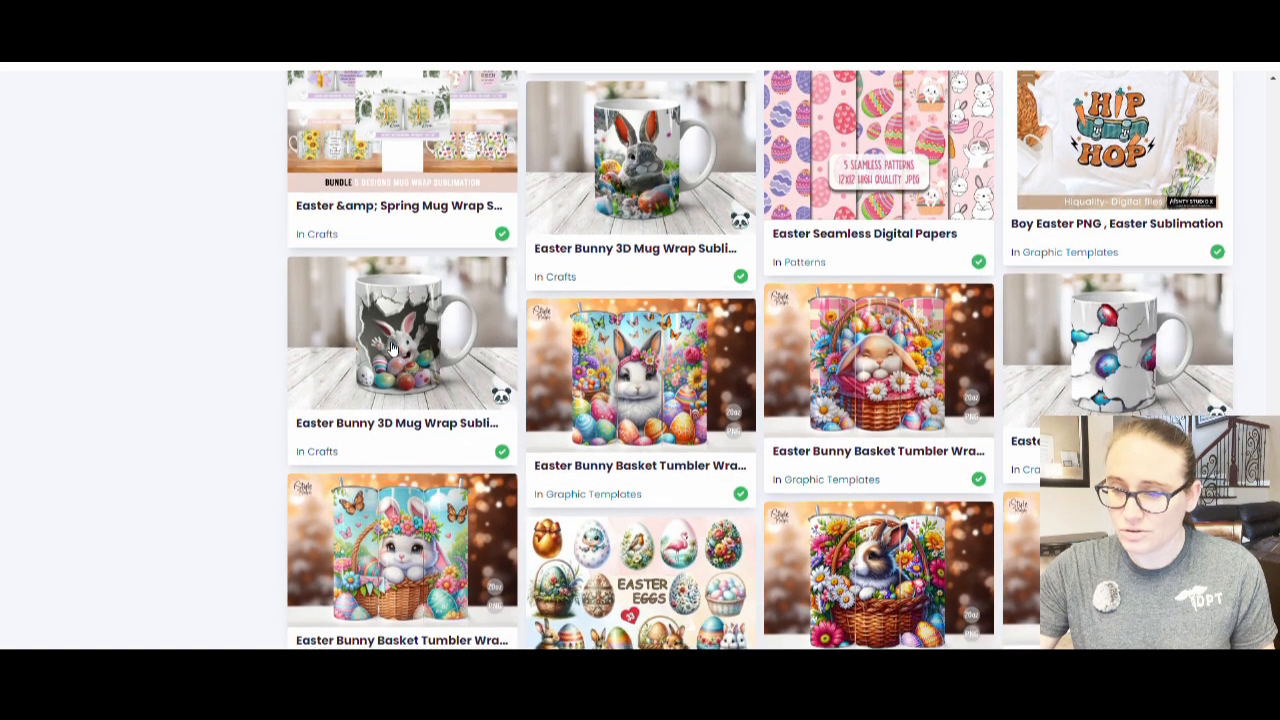
pyautogui.scroll(-1, 1025, 330)
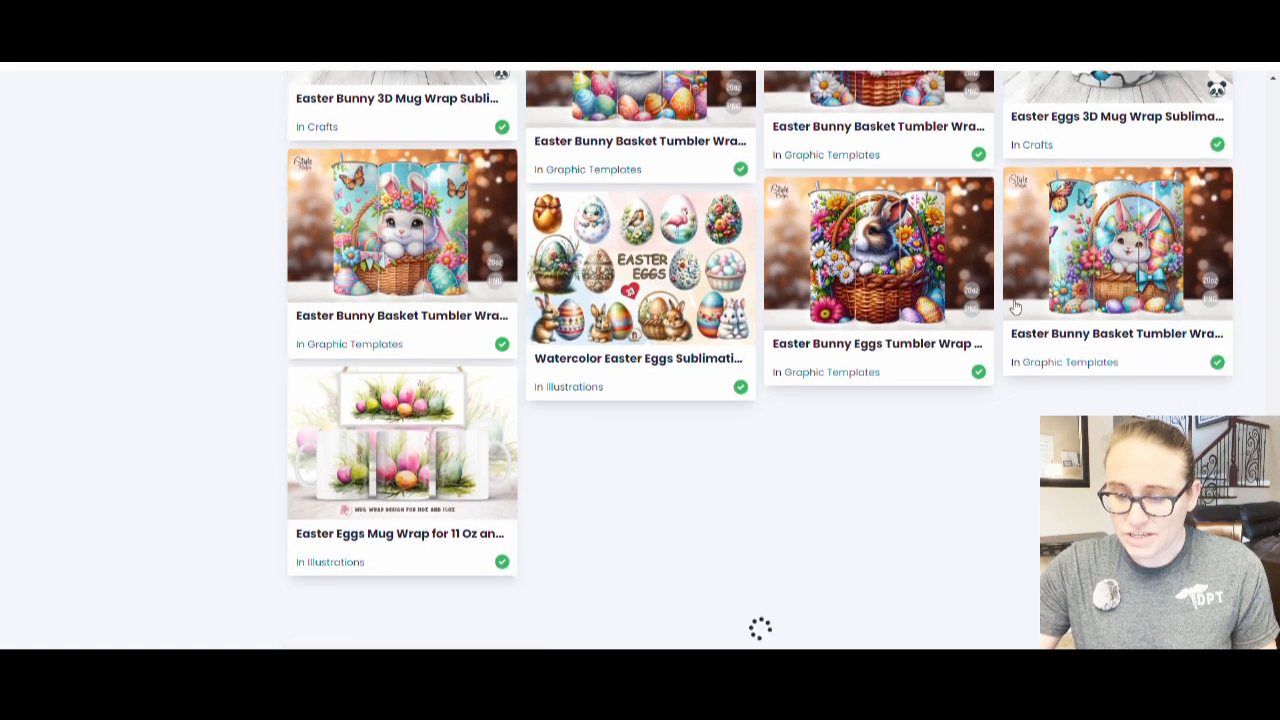
pyautogui.scroll(-4, 1030, 292)
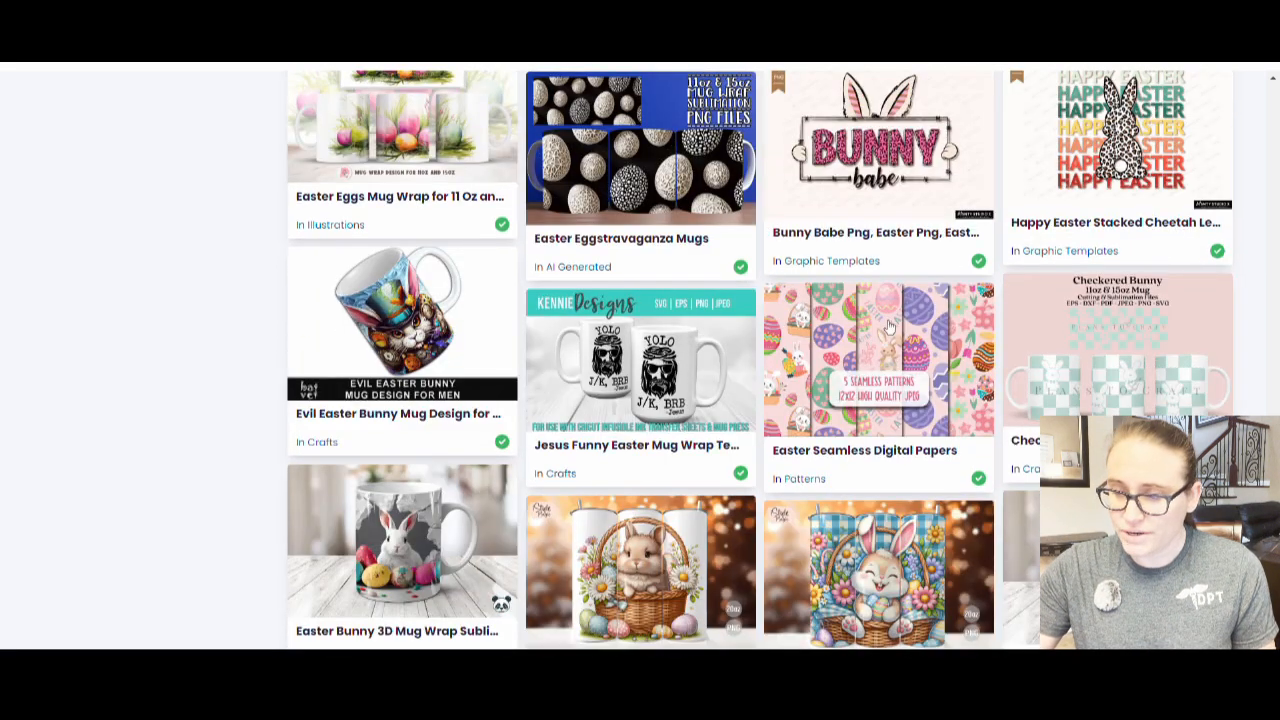
pyautogui.scroll(-2, 703, 492)
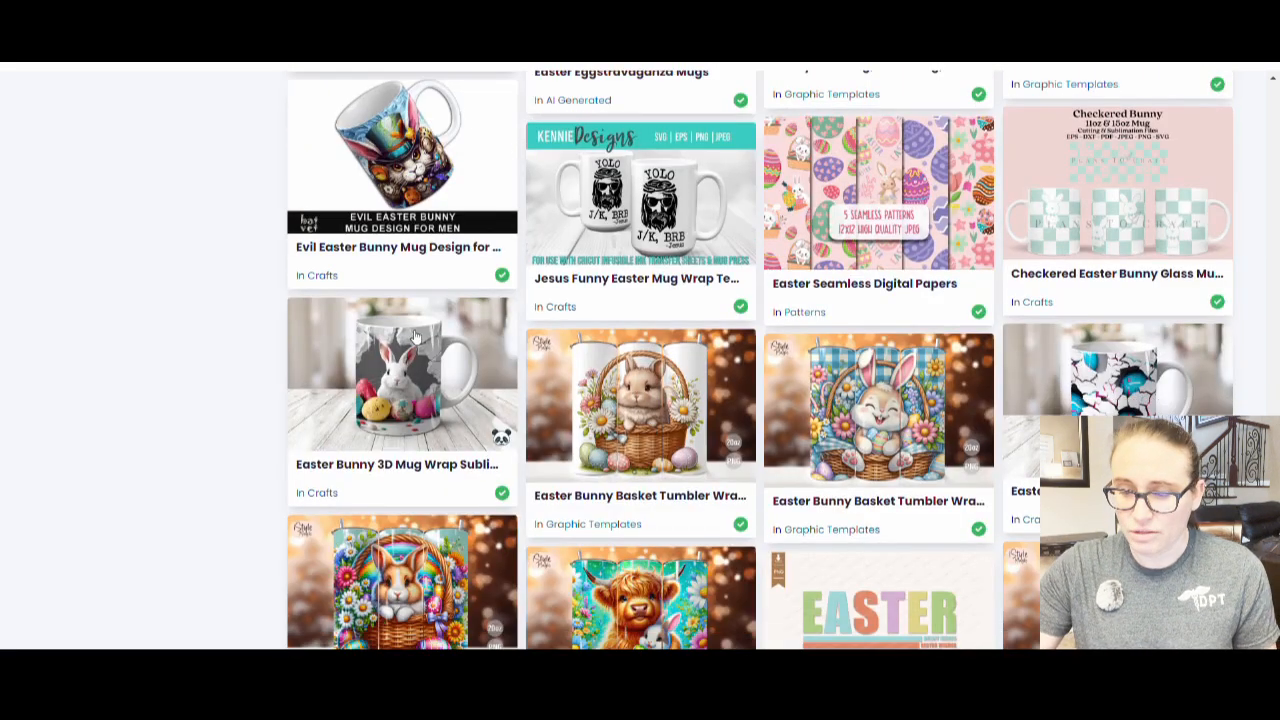
pyautogui.scroll(-1, 450, 323)
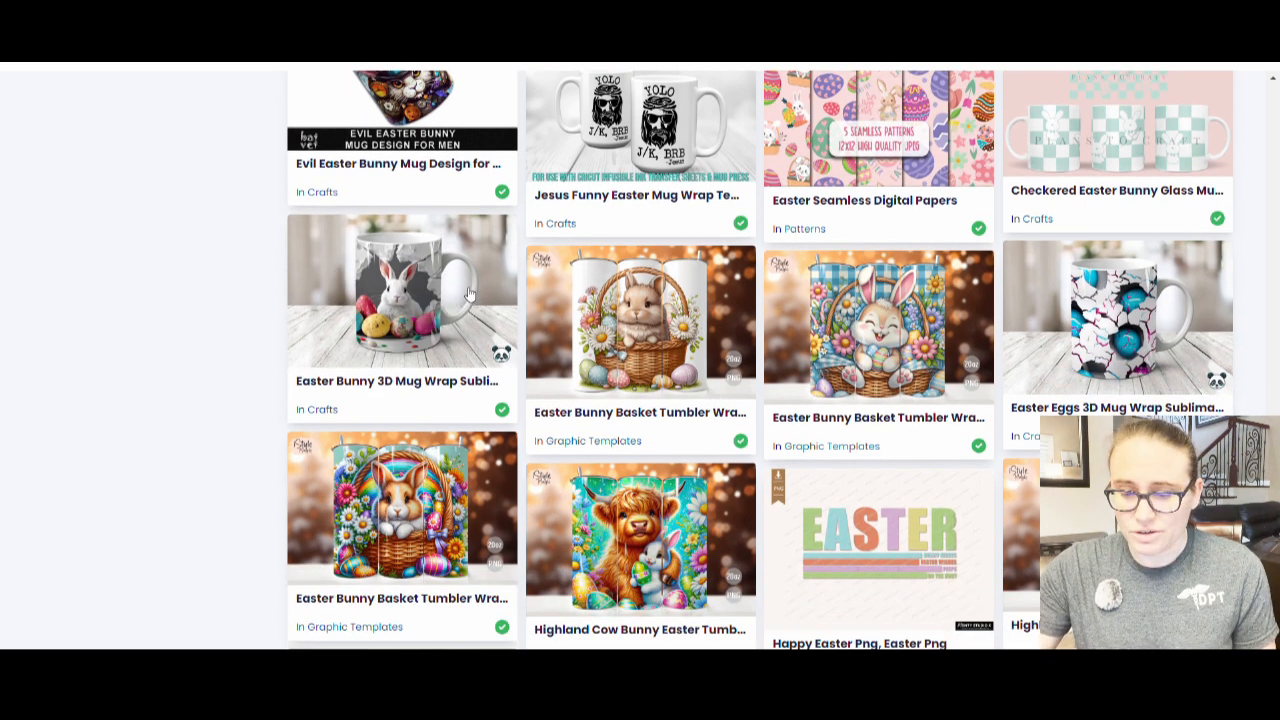
pyautogui.scroll(-5, 460, 288)
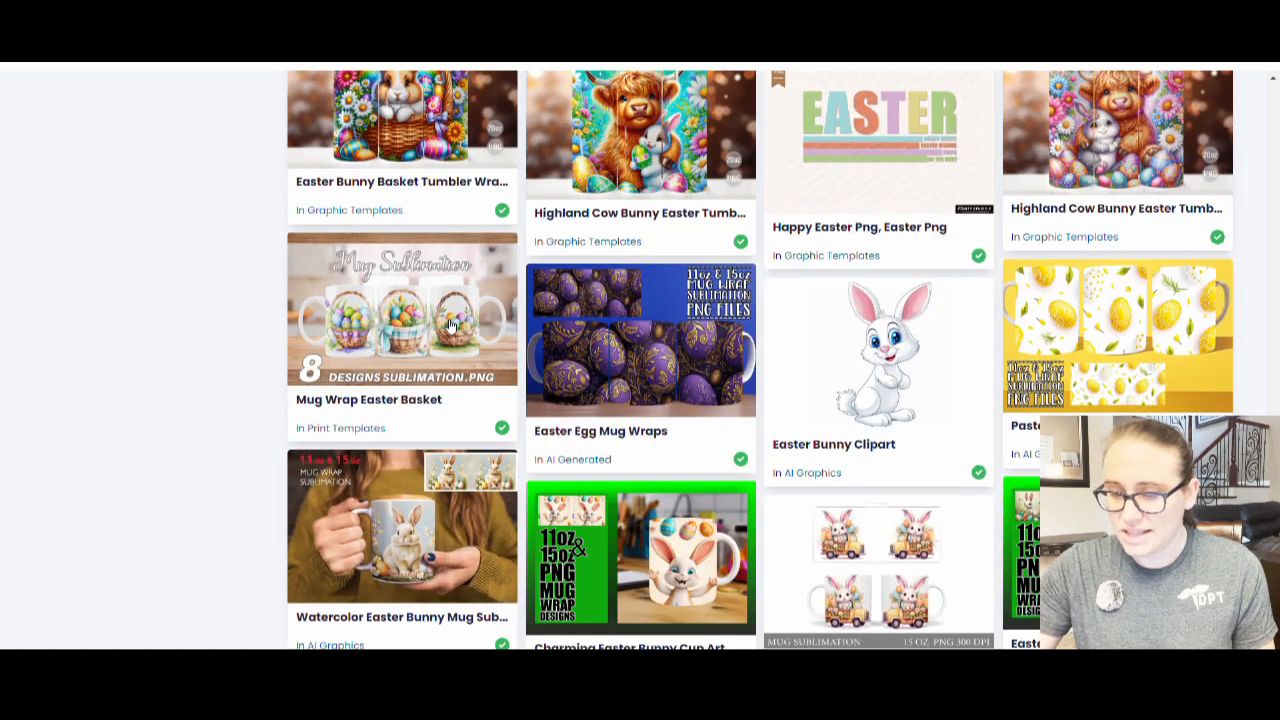
# Step: Open the Easter Bunny & Eggs 3D Mug Wrap Bundle from the results and download it
pyautogui.scroll(-3, 764, 352)
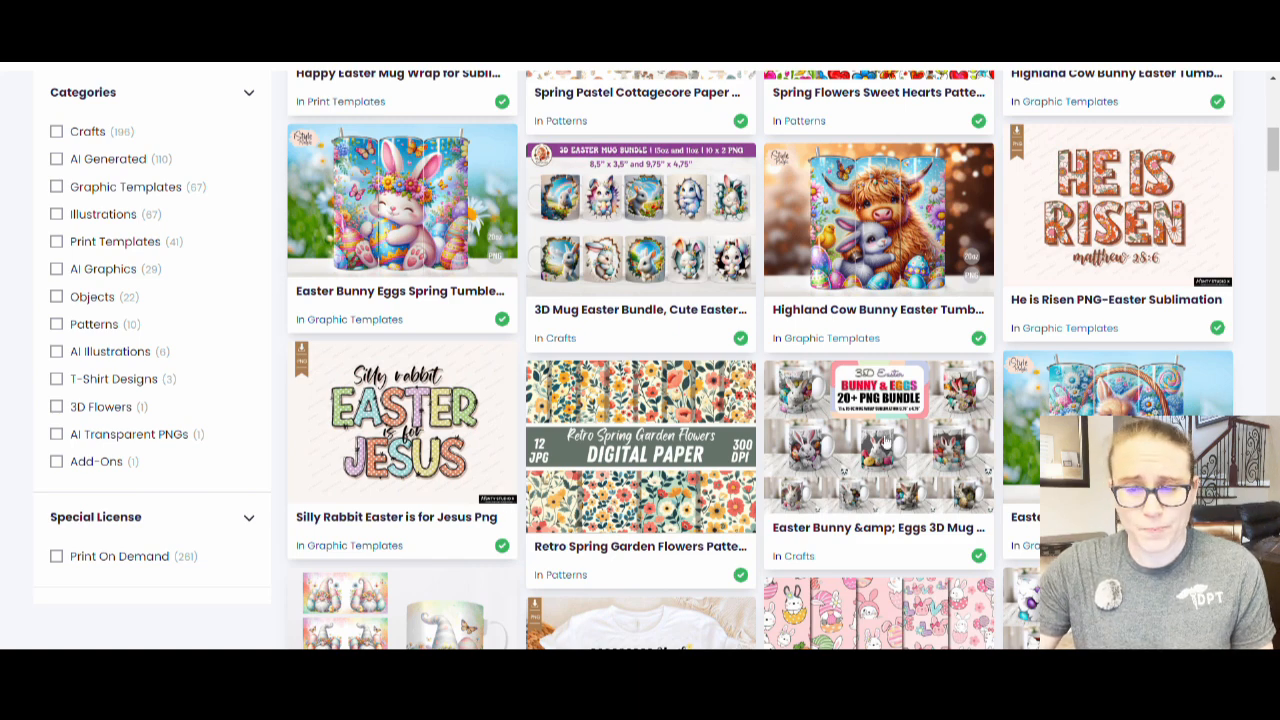
pyautogui.click(880, 442)
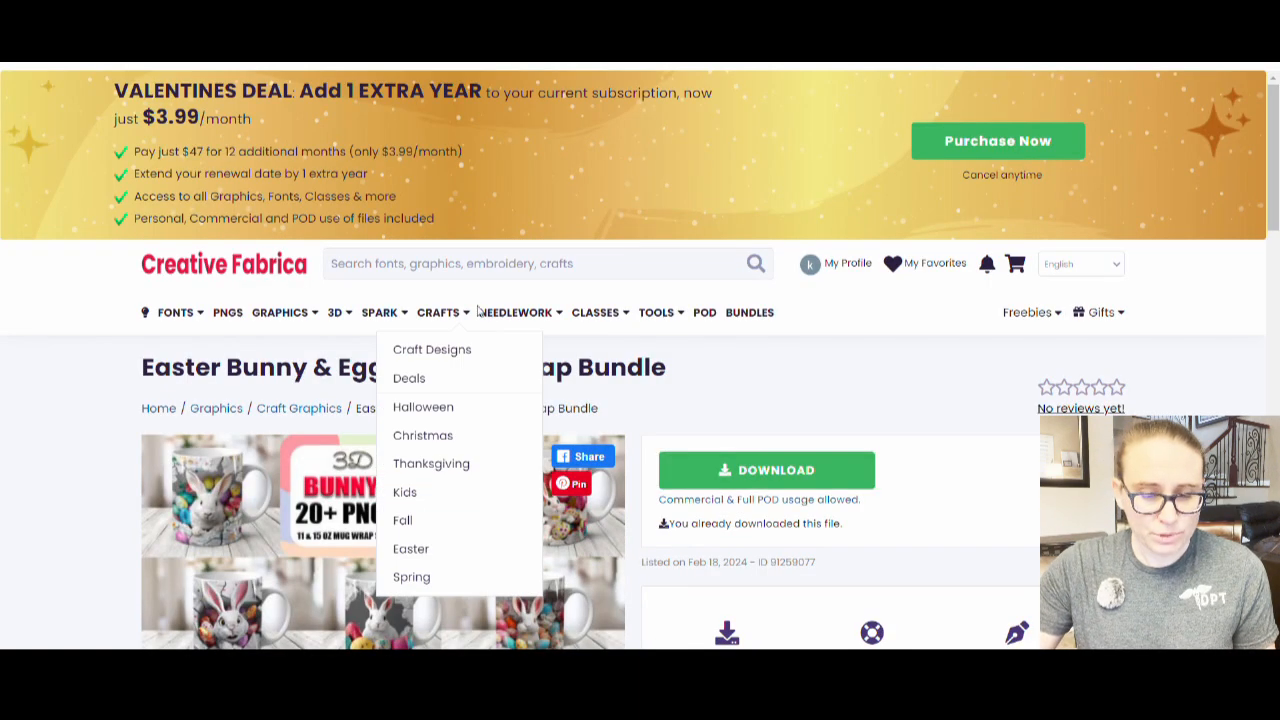
pyautogui.scroll(-3, 293, 260)
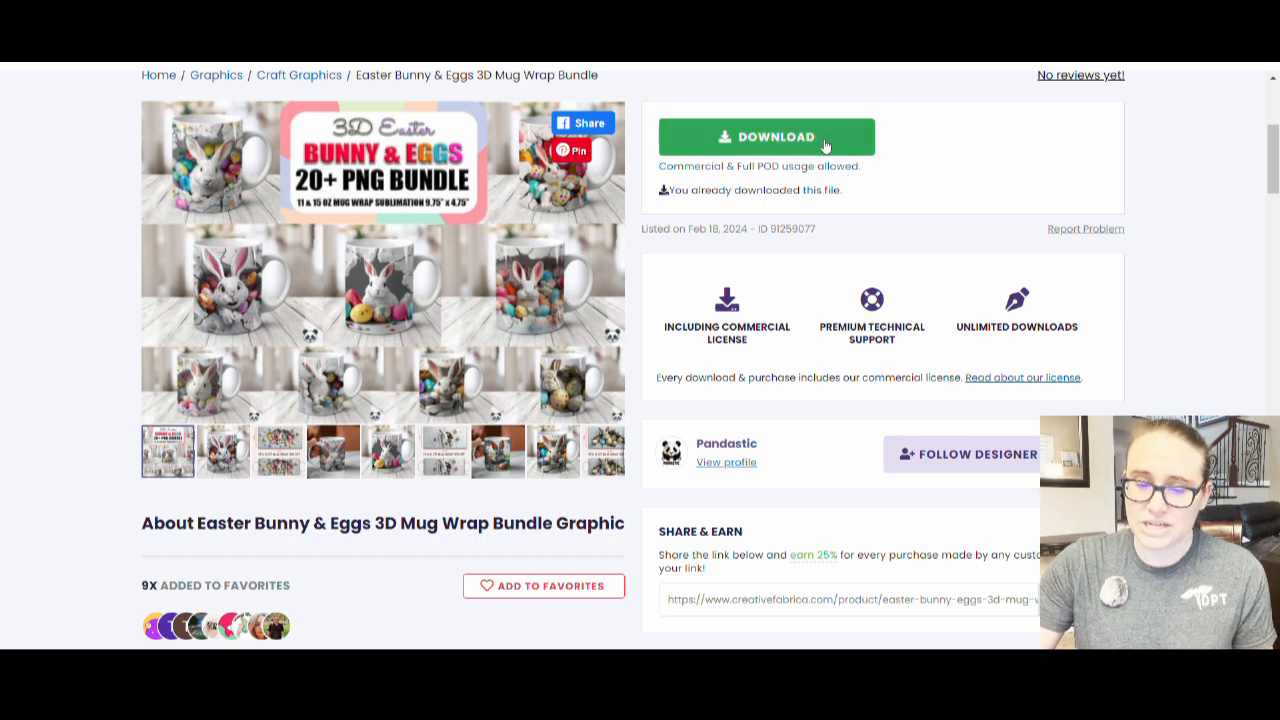
pyautogui.click(760, 140)
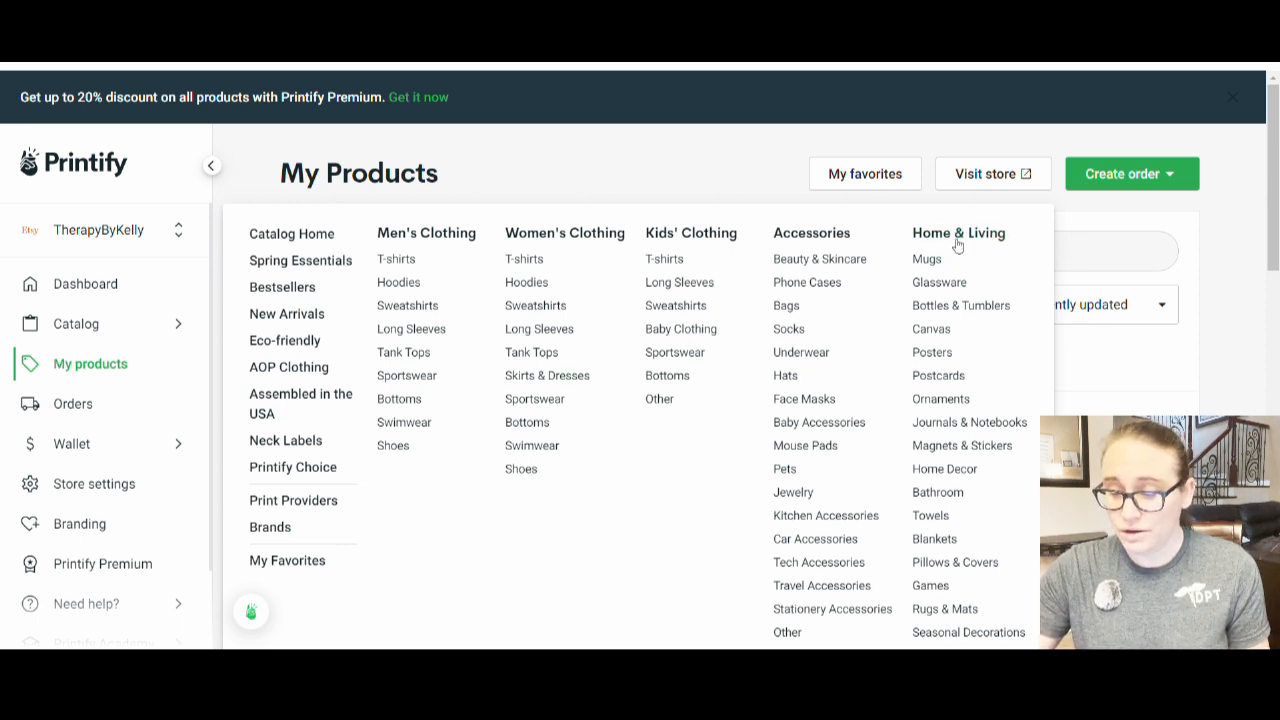
# Step: Switch to Printify, choose the Spun Polyester Square Pillow from Pillows & Covers and start designing it with MWW On Demand
pyautogui.click(945, 563)
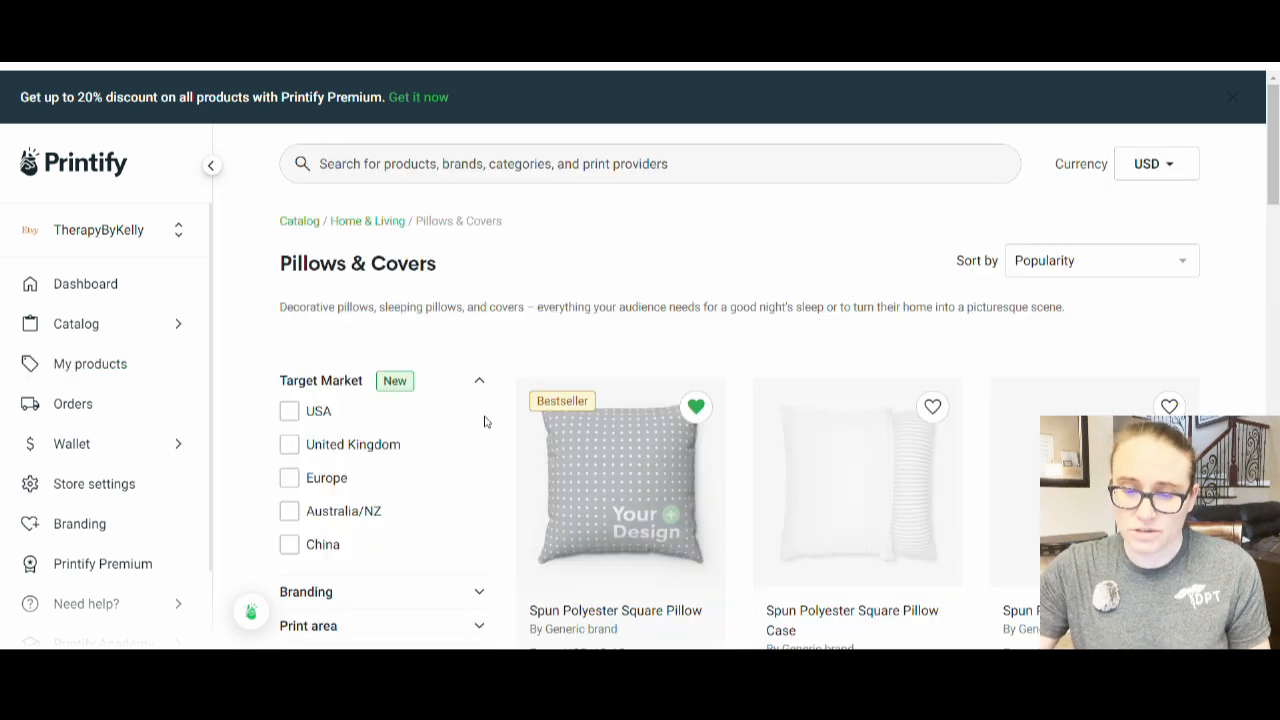
pyautogui.scroll(-2, 712, 326)
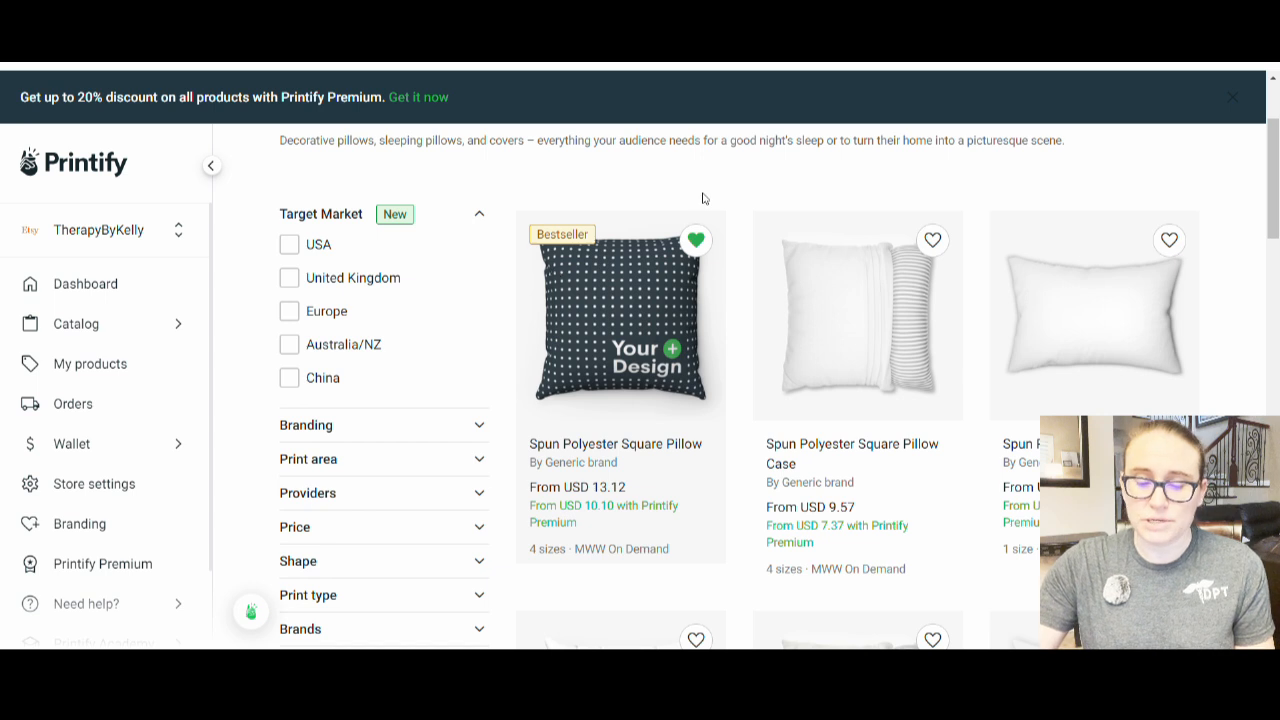
pyautogui.click(610, 323)
pyautogui.scroll(-1, 478, 243)
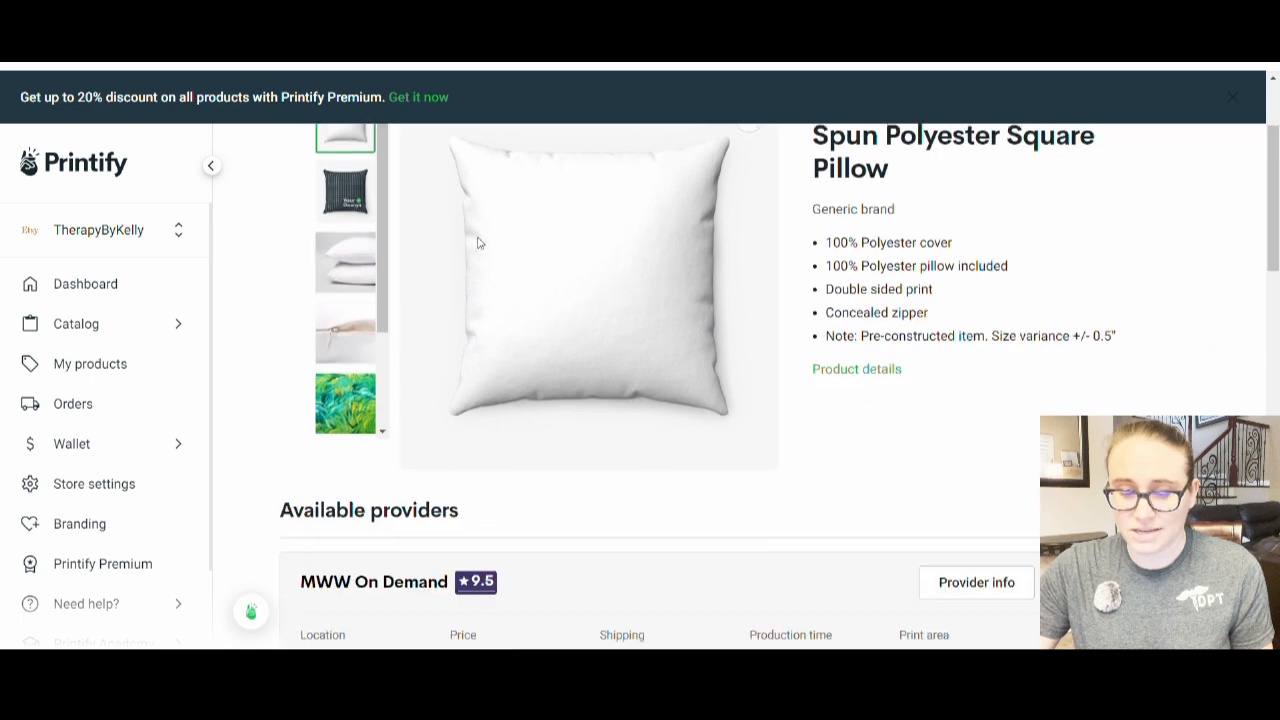
pyautogui.scroll(-2, 846, 300)
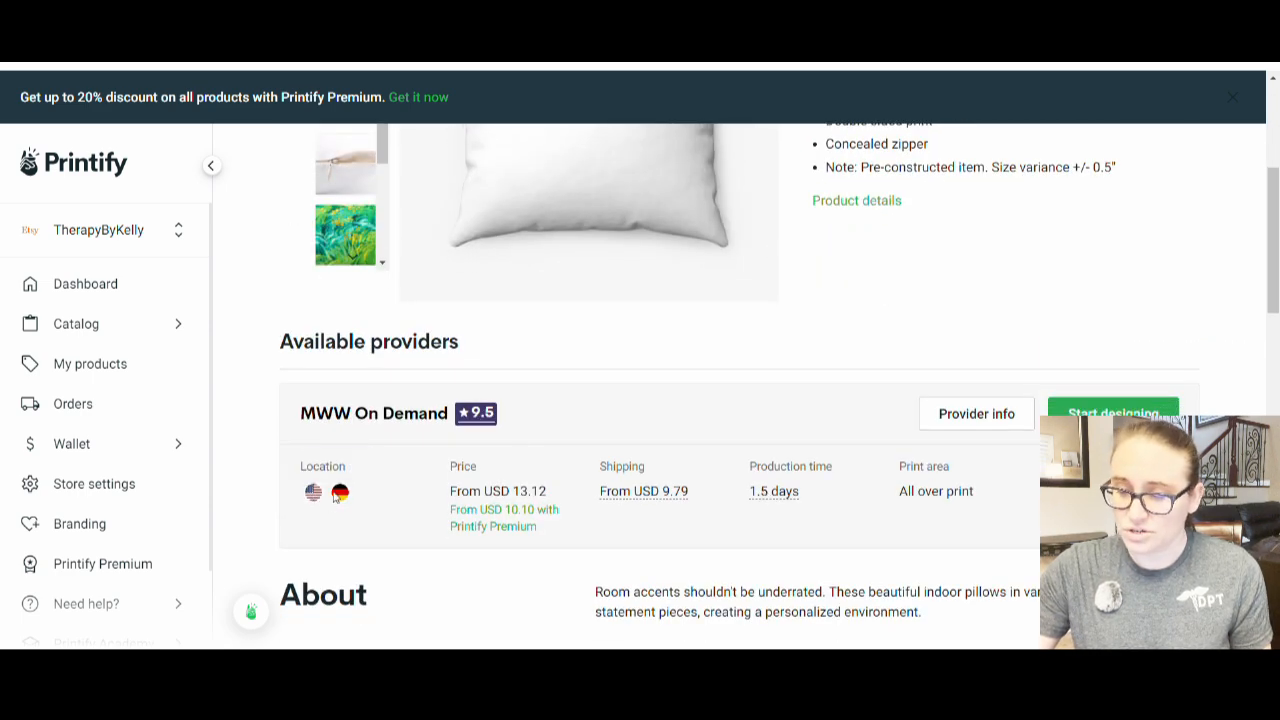
pyautogui.click(1110, 408)
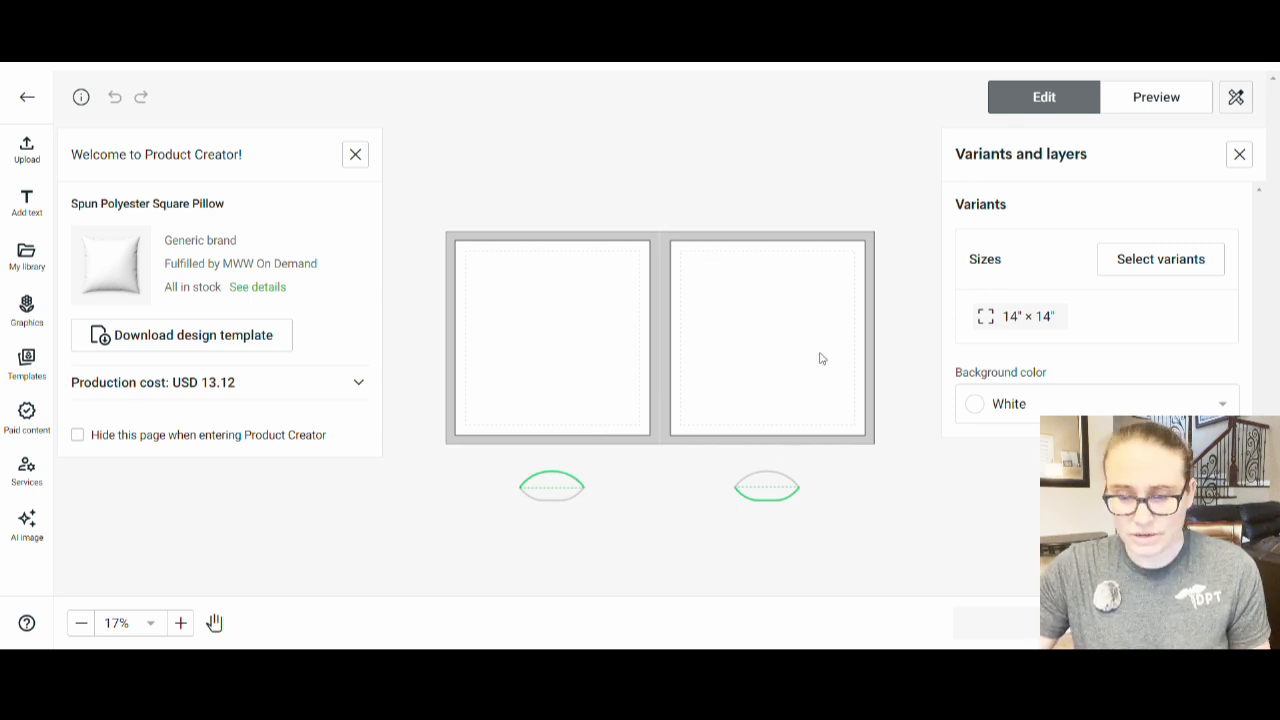
# Step: Download the design template for the Spun Polyester Square Pillow from its product information
pyautogui.scroll(-1, 720, 372)
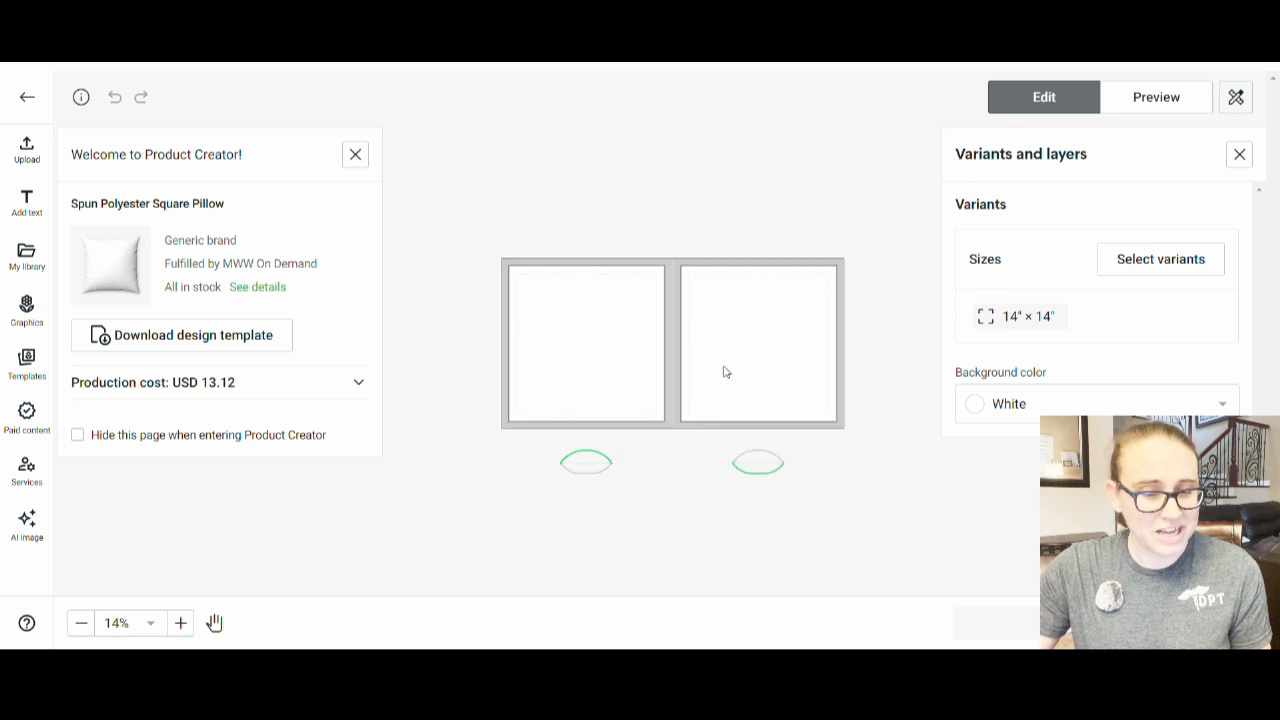
pyautogui.scroll(2, 725, 368)
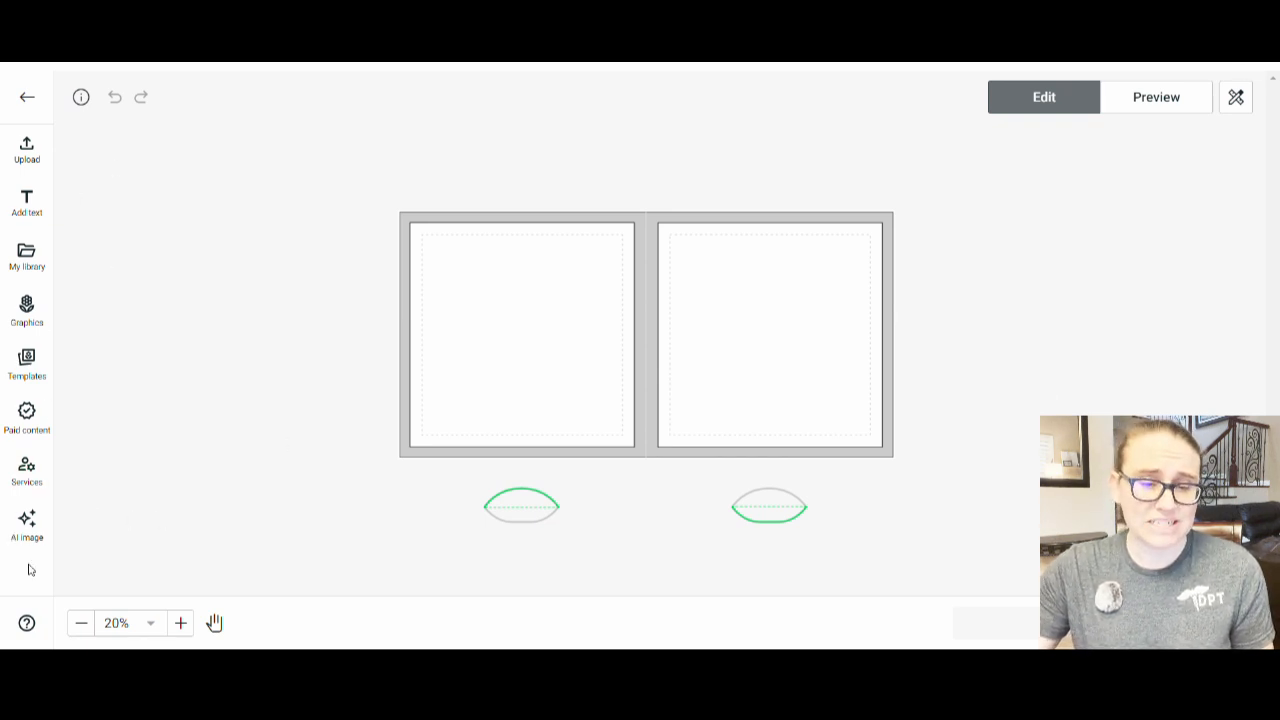
pyautogui.click(82, 98)
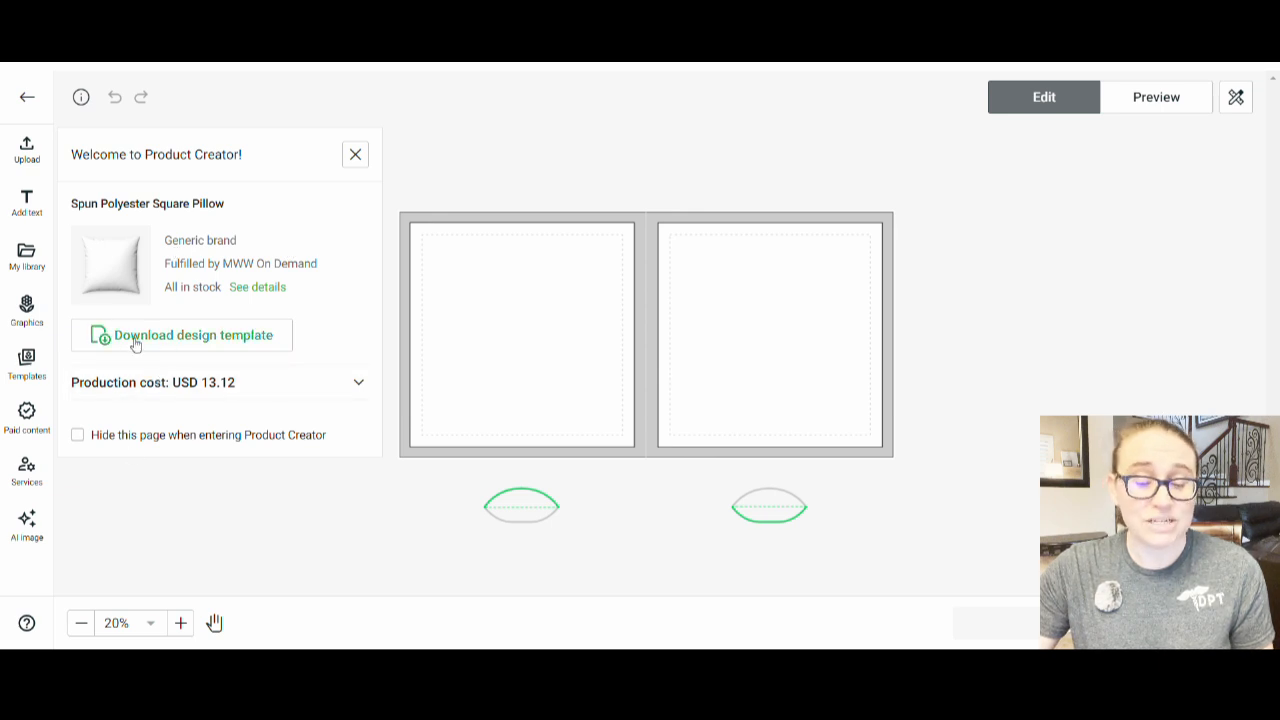
pyautogui.click(212, 340)
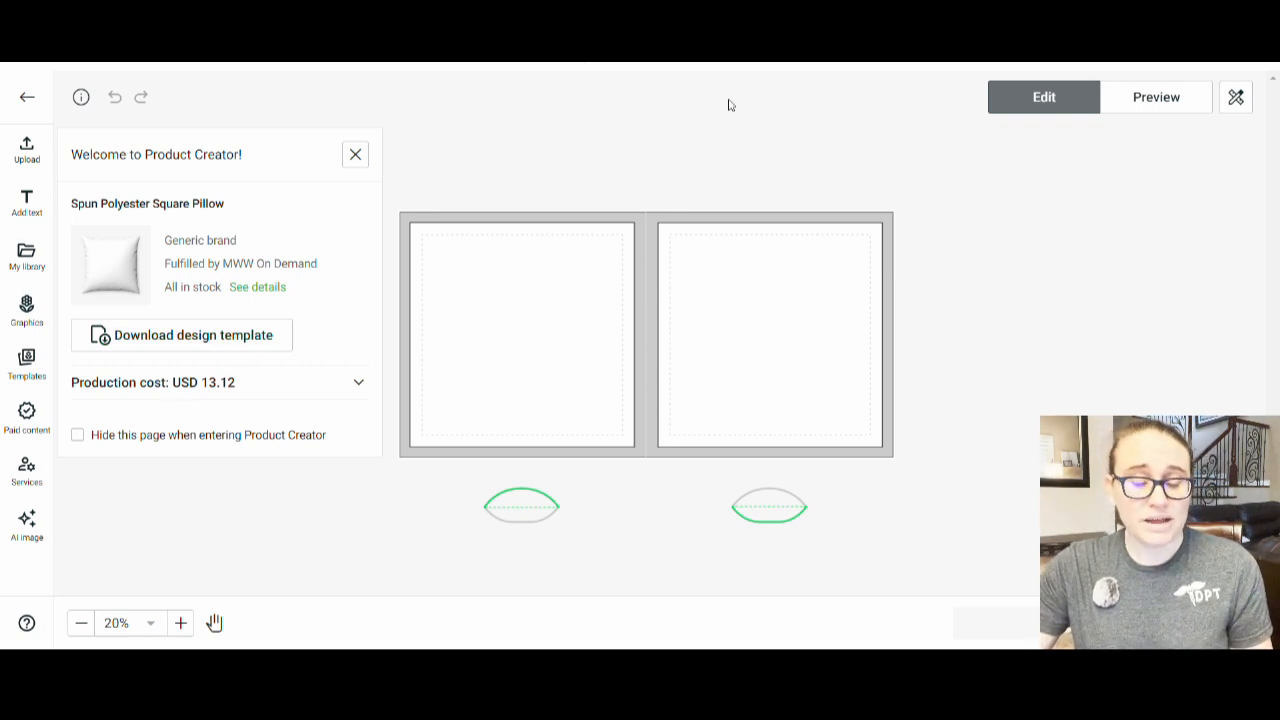
# Step: Switch to Canva and create a new custom-size design of 4650 × 2325 px
pyautogui.click(684, 168)
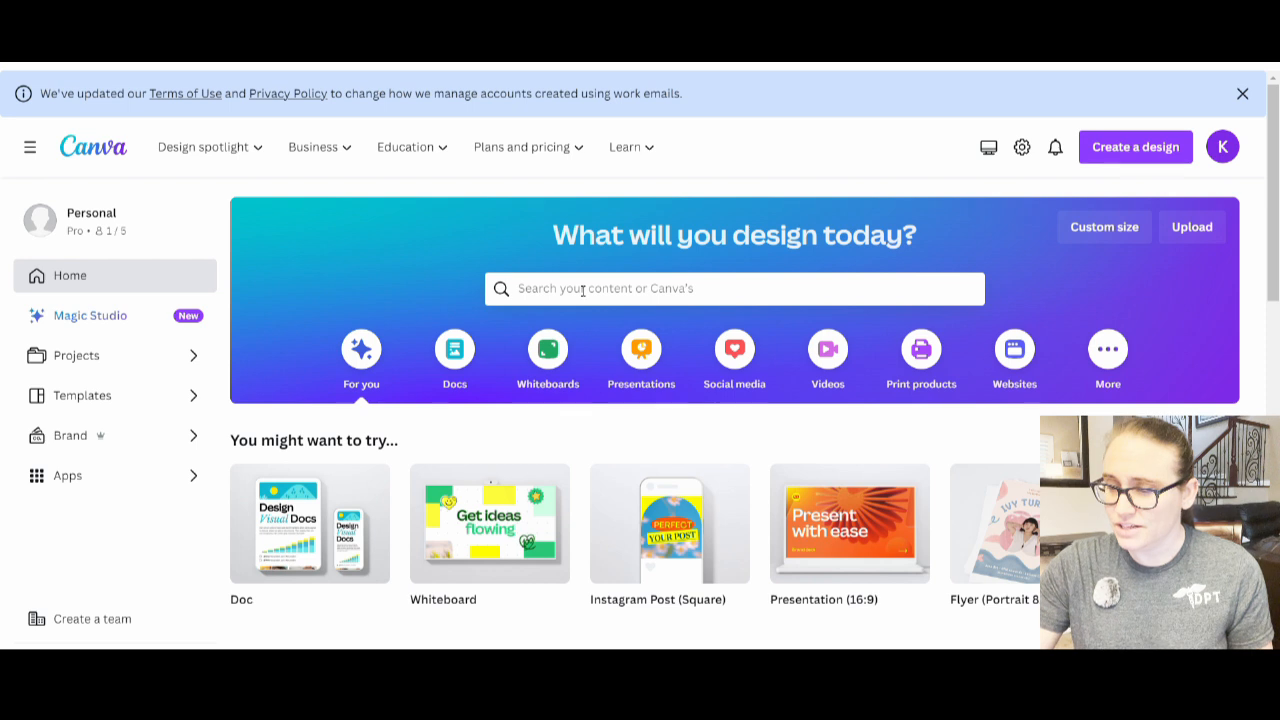
pyautogui.click(1100, 238)
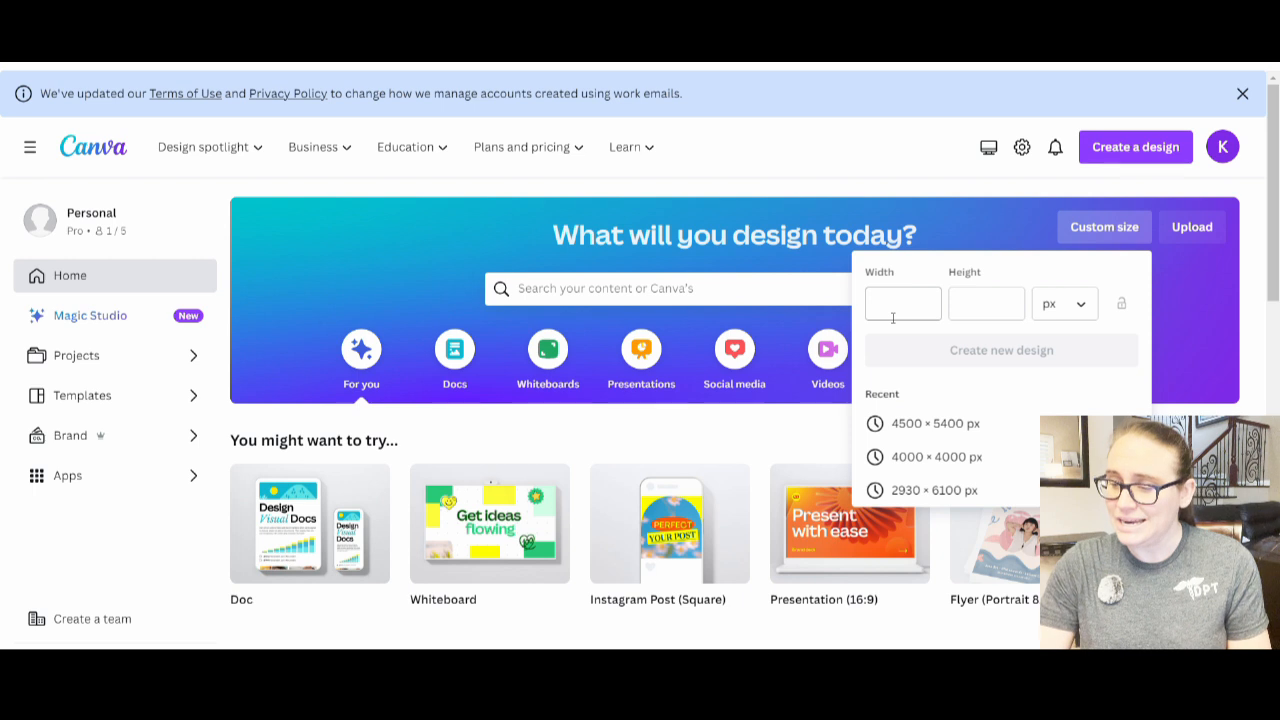
pyautogui.click(893, 318)
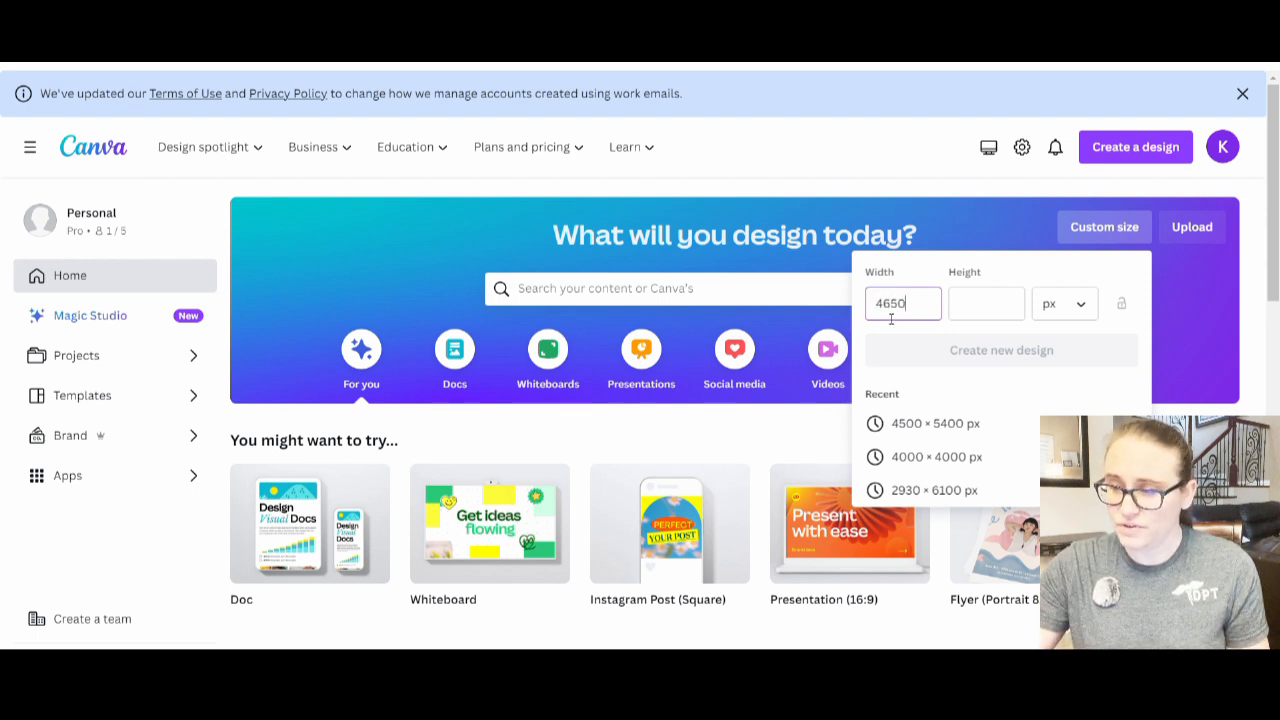
pyautogui.click(998, 313)
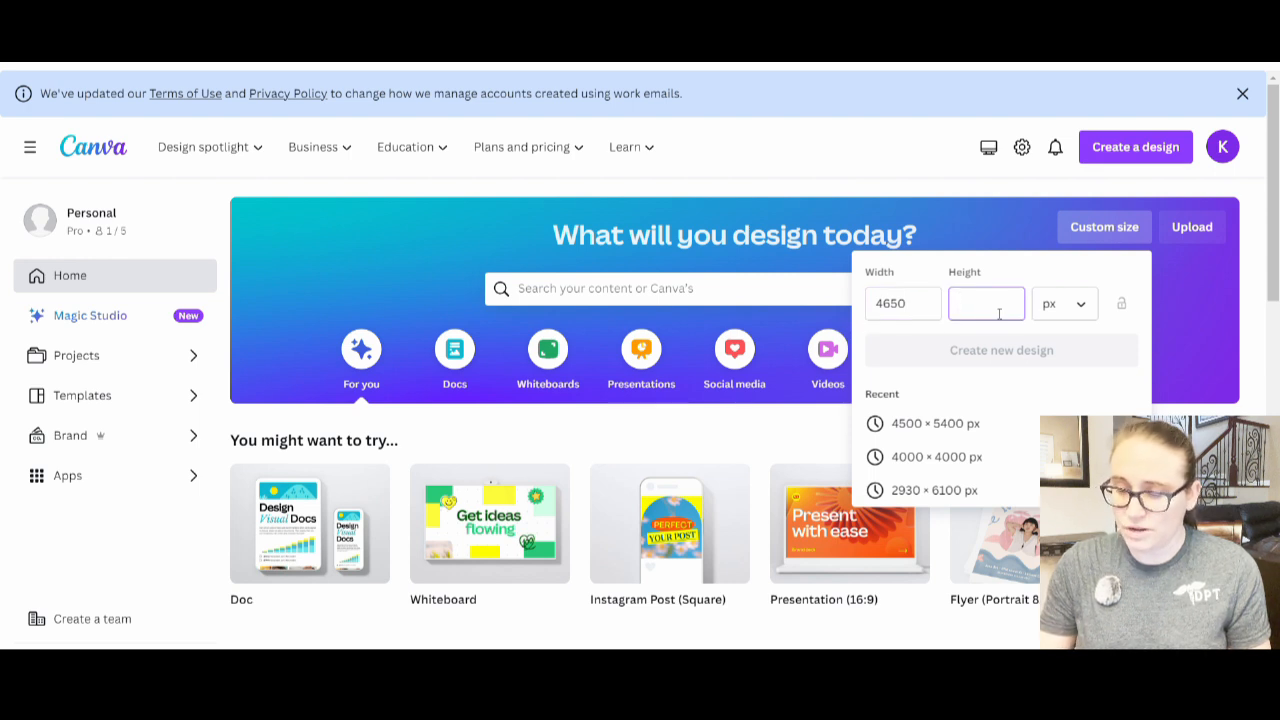
pyautogui.write('2325')
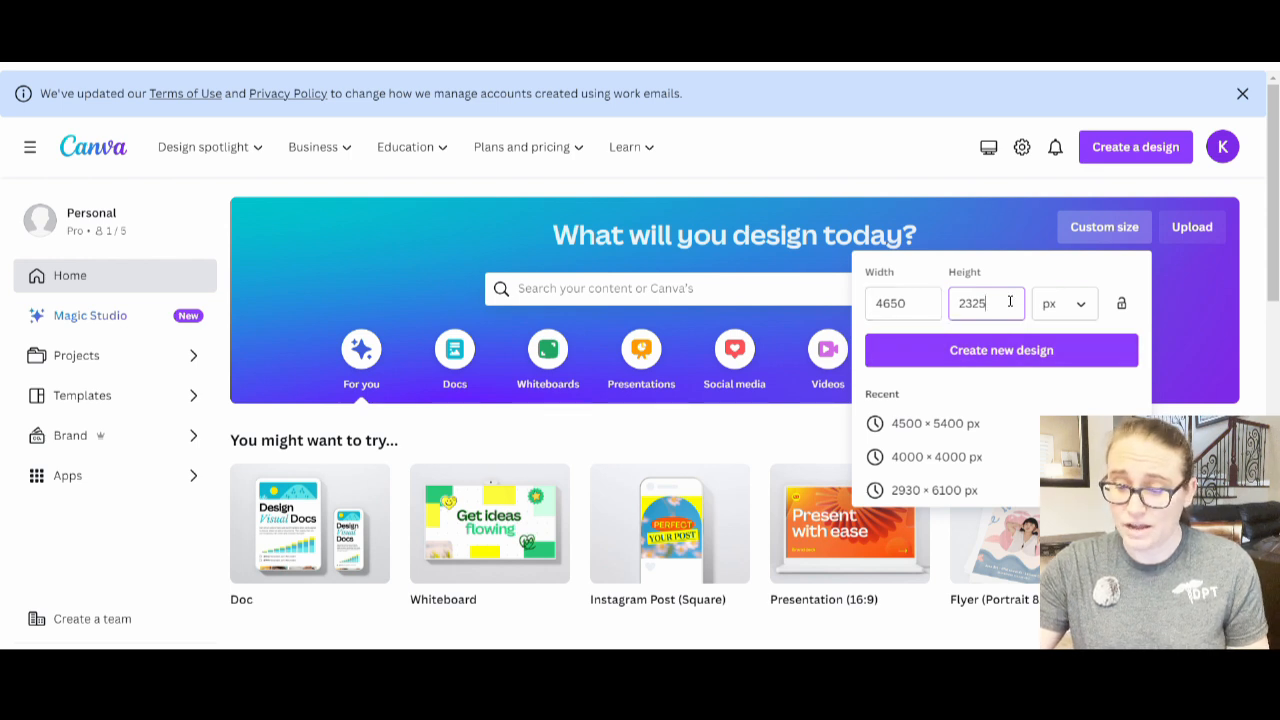
pyautogui.click(957, 354)
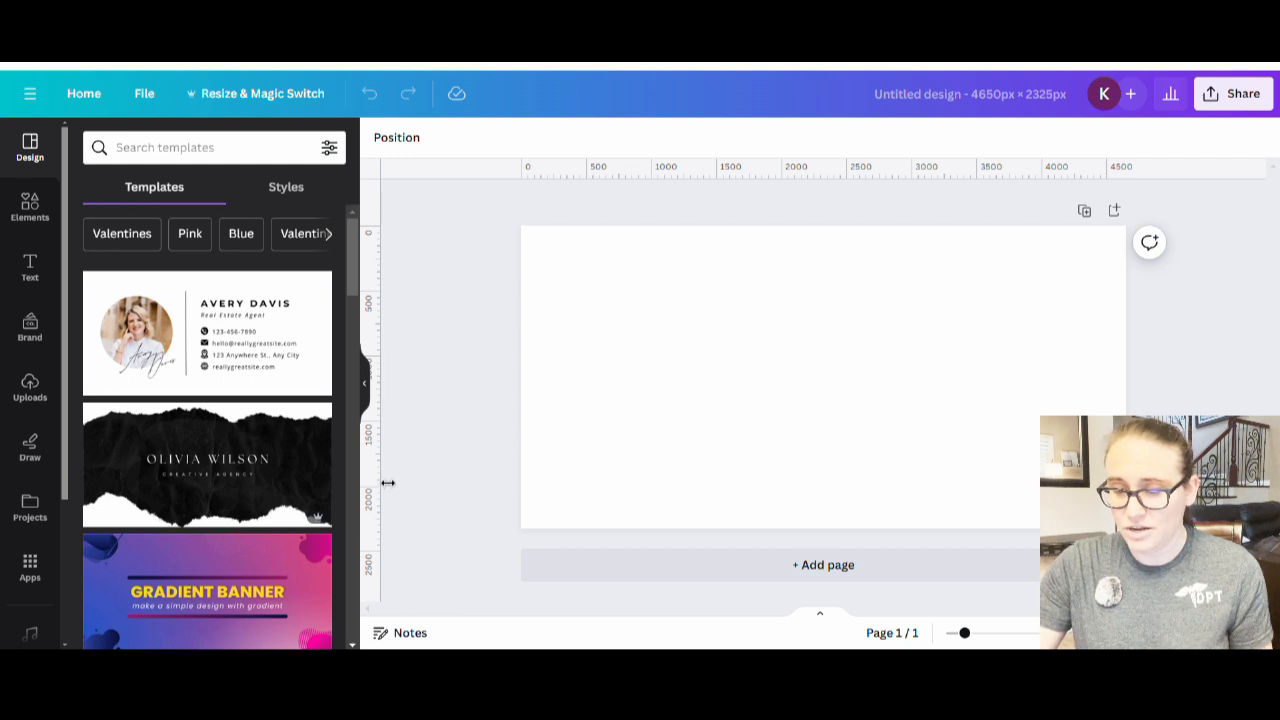
# Step: Place a vertical guide at the middle of the canvas and add the uploaded white bunny image with confetti and pastel eggs
pyautogui.moveTo(387, 483); pyautogui.dragTo(837, 486)
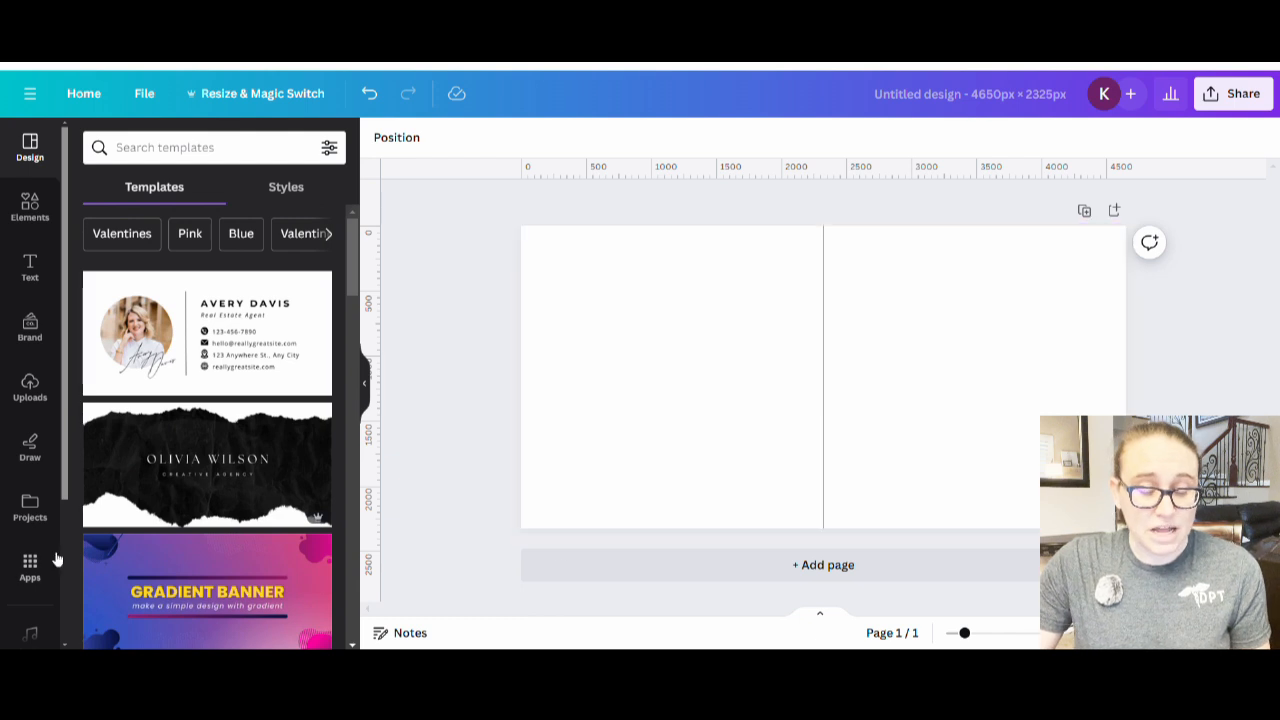
pyautogui.click(26, 390)
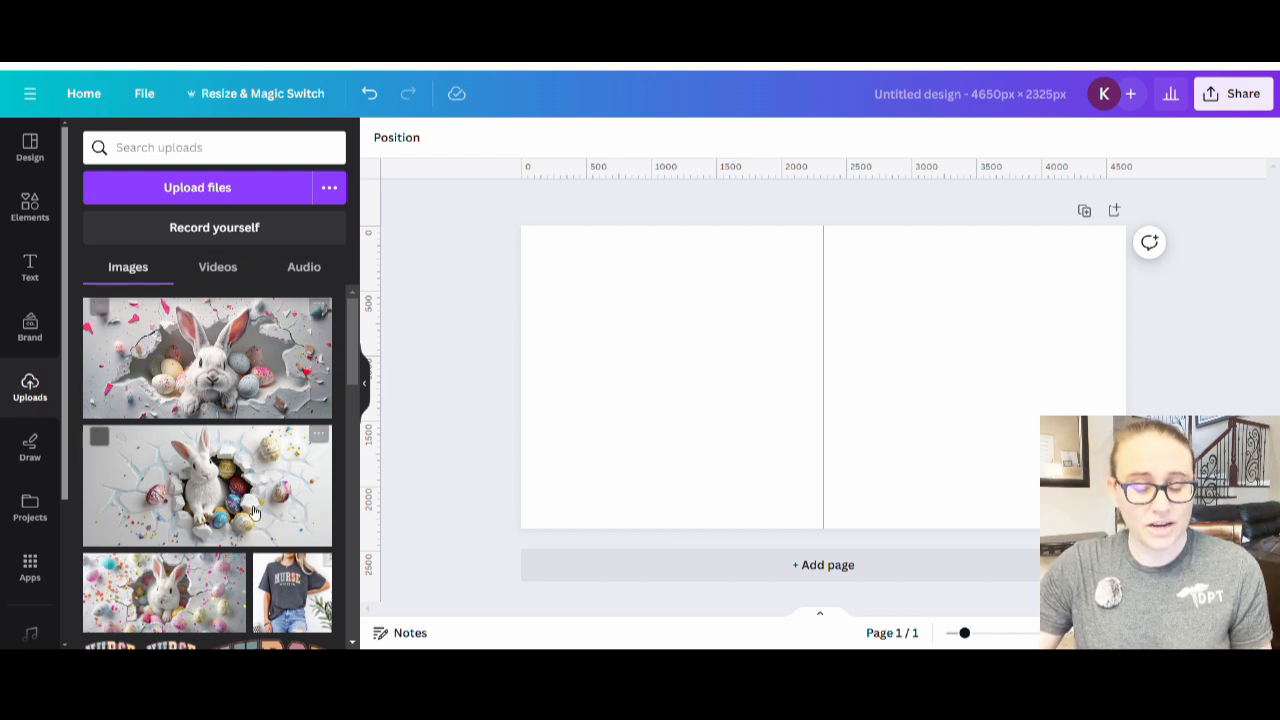
pyautogui.click(180, 604)
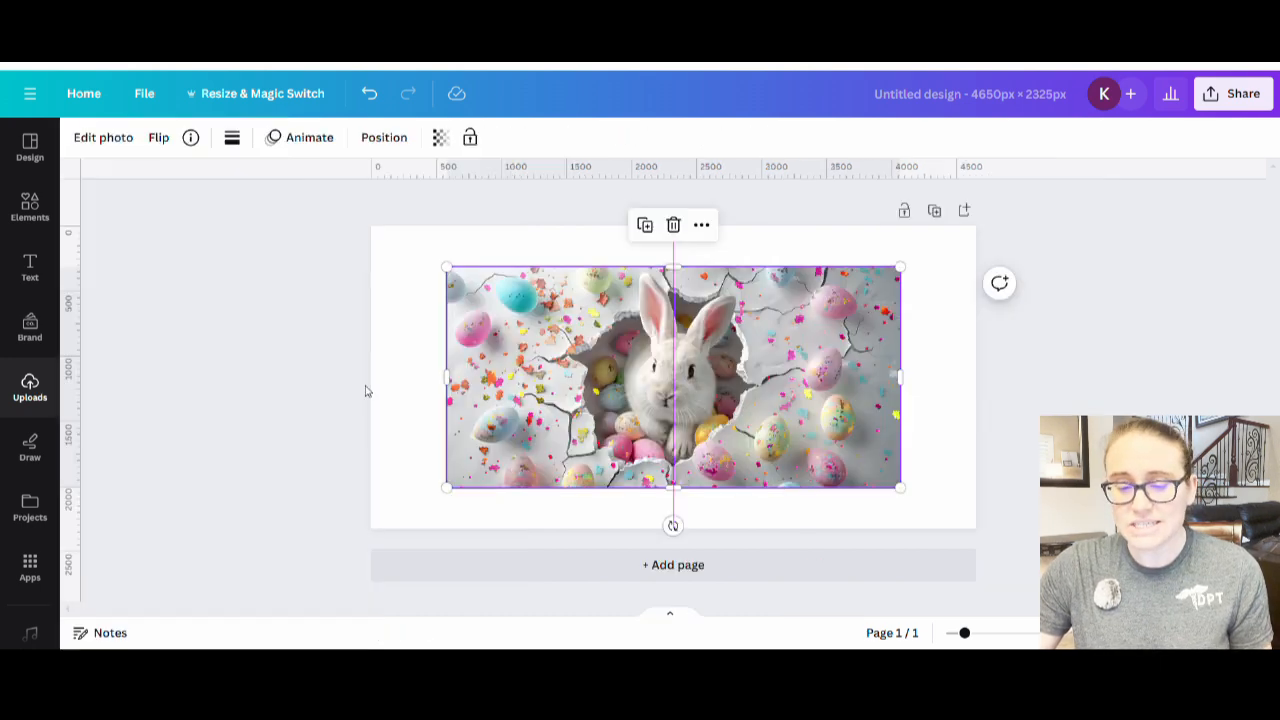
# Step: Align the bunny image with the canvas's upper-left corner and enlarge it proportionally to the full canvas height
pyautogui.click(366, 387)
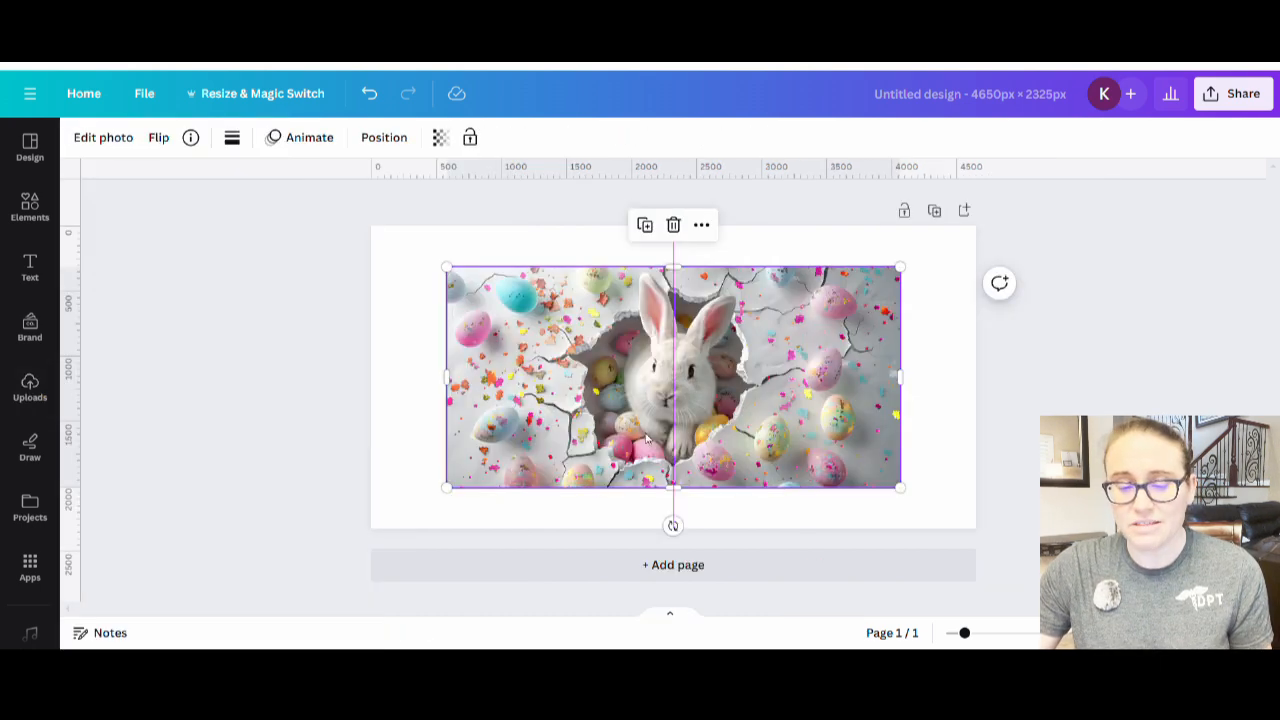
pyautogui.moveTo(810, 431); pyautogui.dragTo(737, 388)
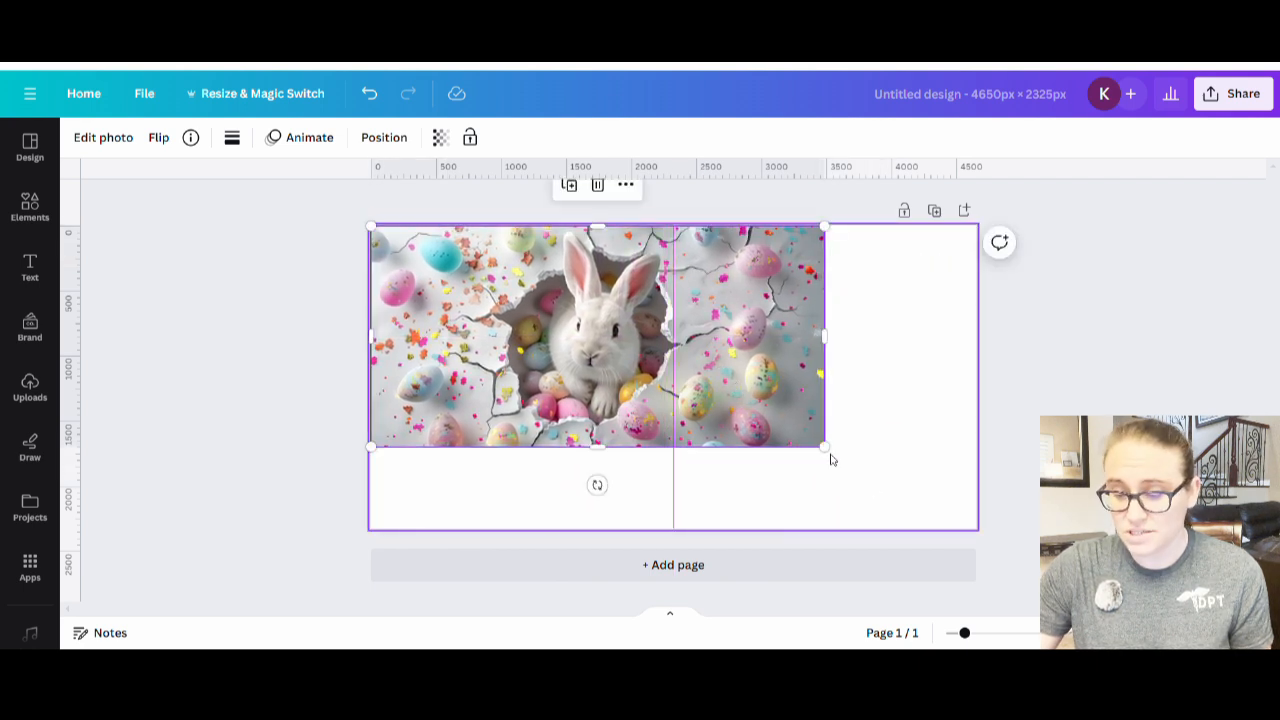
pyautogui.moveTo(831, 457); pyautogui.dragTo(1001, 540)
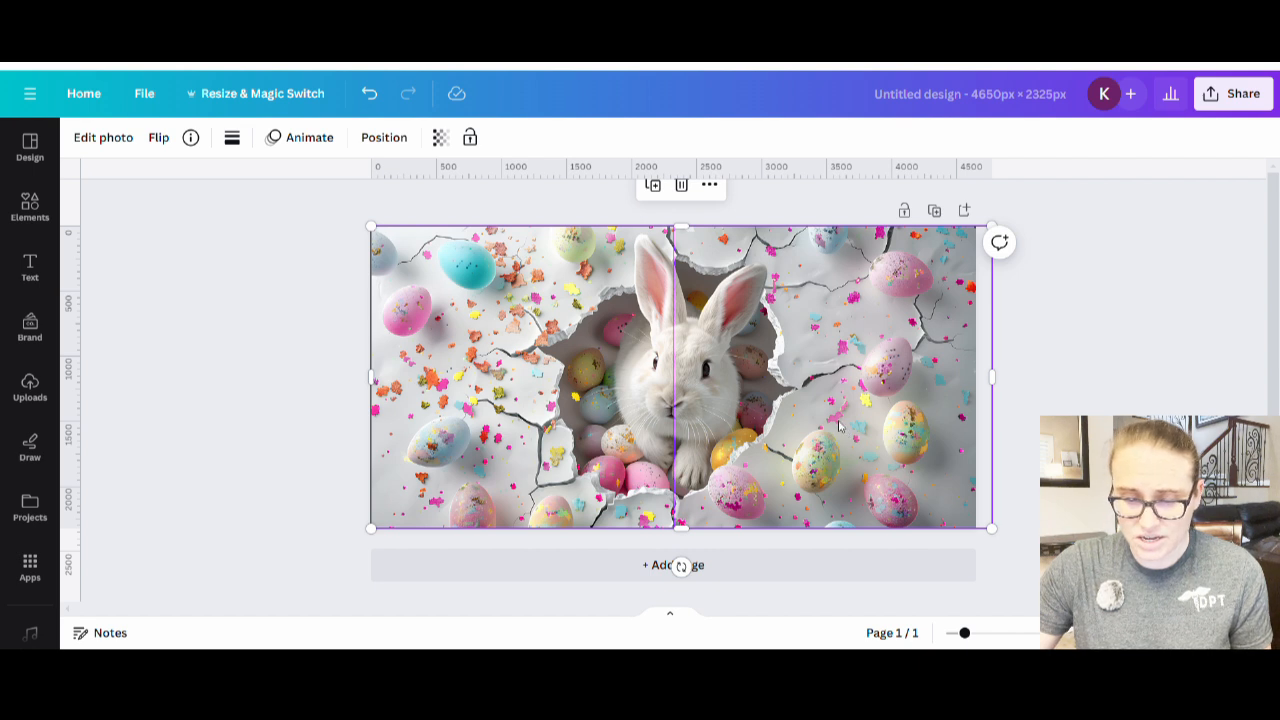
# Step: Shift the bunny image left and crop both sides so it exactly fills the left half of the canvas with the bunny roughly centred
pyautogui.moveTo(866, 427); pyautogui.dragTo(721, 426)
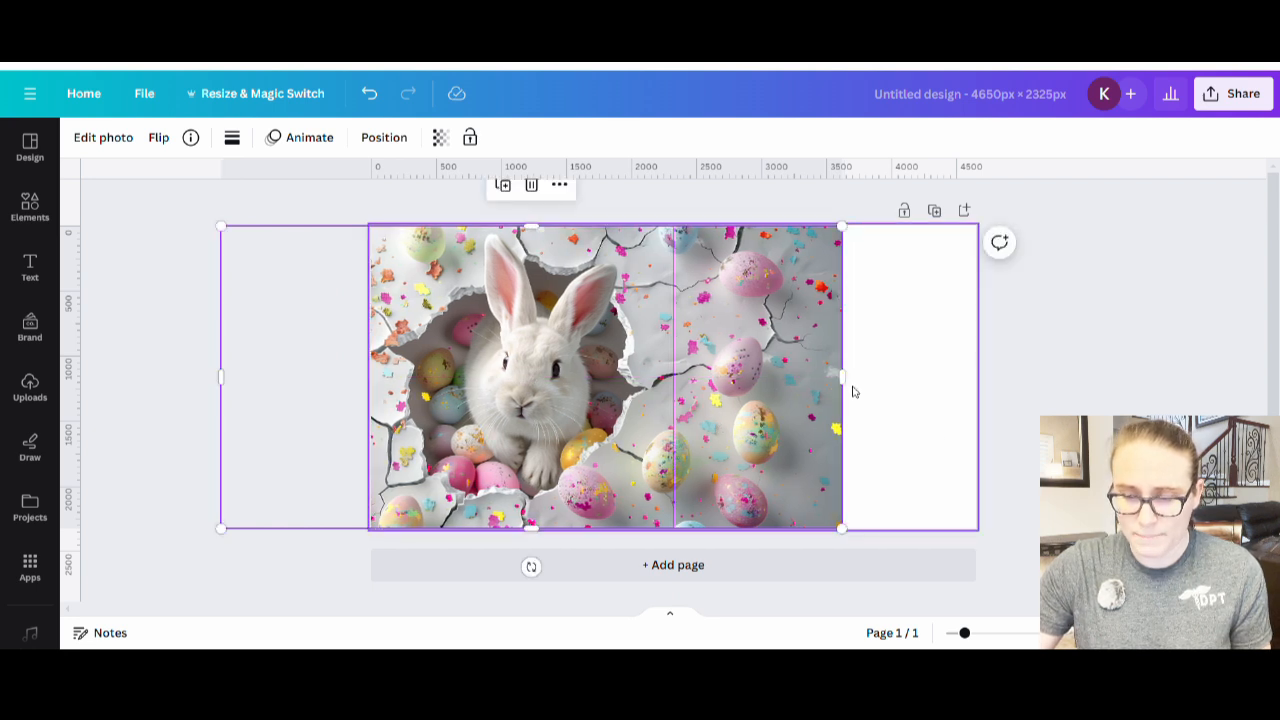
pyautogui.moveTo(851, 391); pyautogui.dragTo(684, 413)
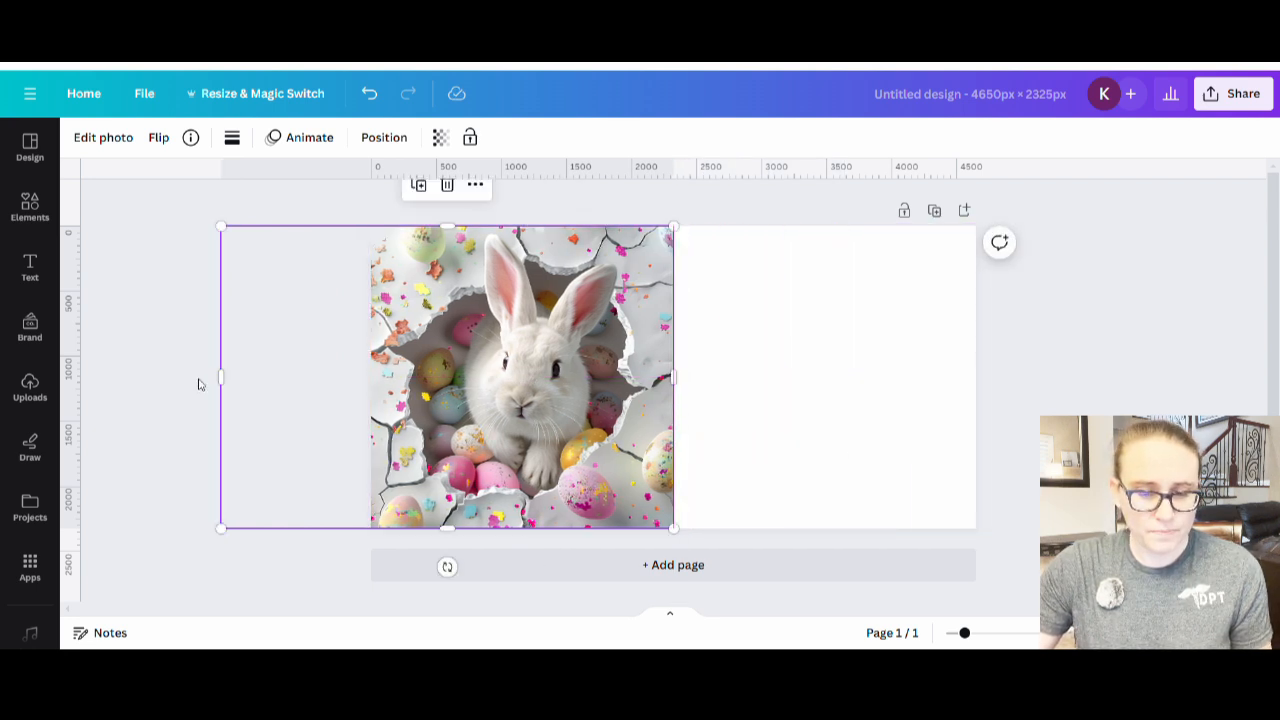
pyautogui.moveTo(236, 391); pyautogui.dragTo(381, 405)
pyautogui.click(243, 414)
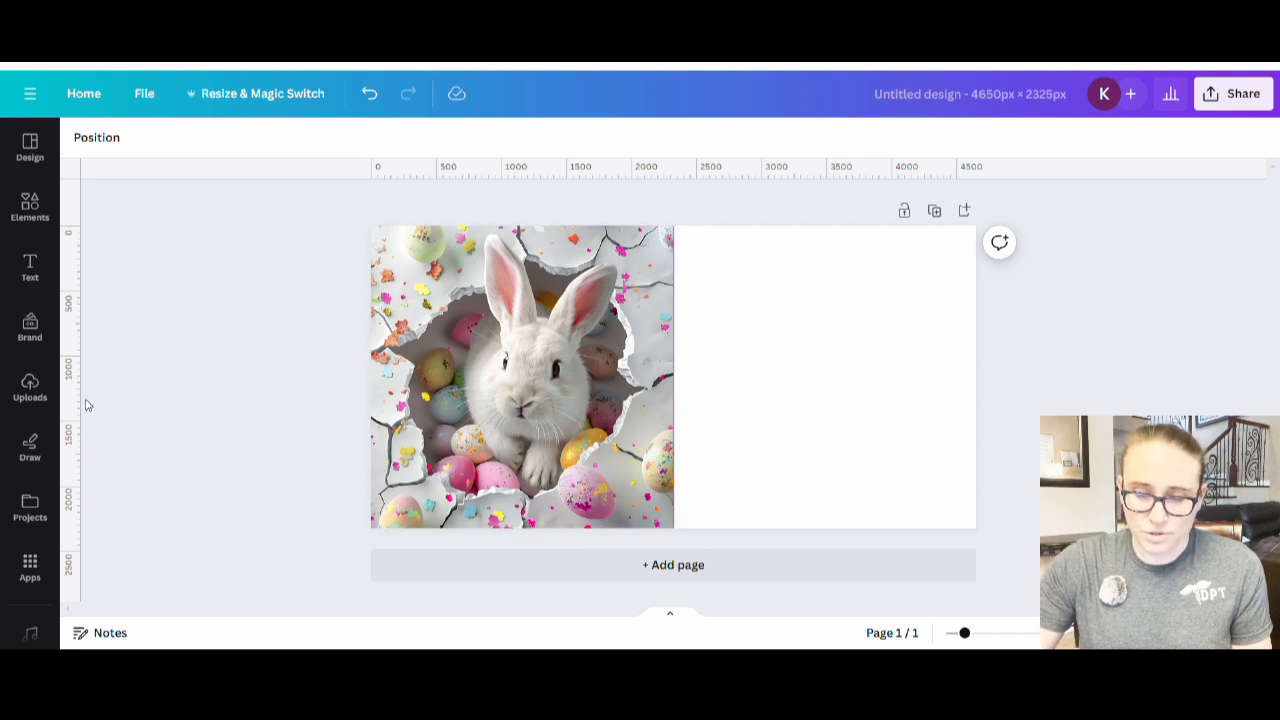
pyautogui.moveTo(87, 427); pyautogui.dragTo(532, 442)
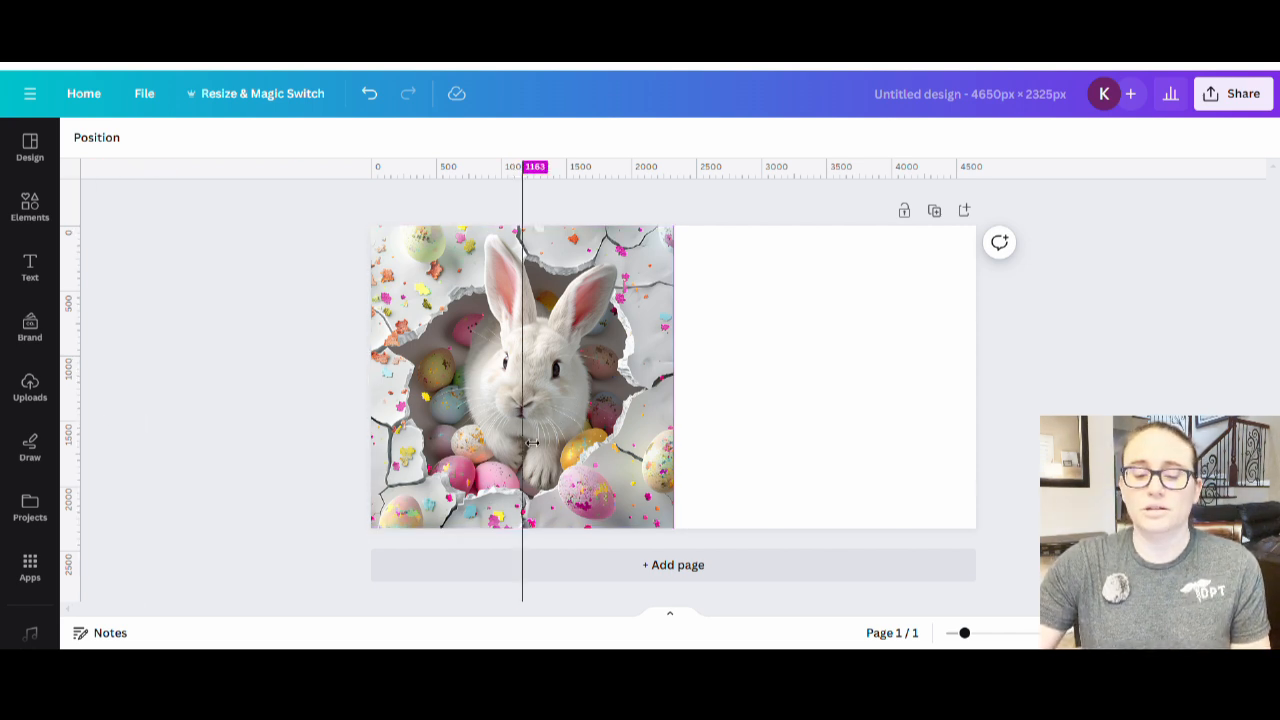
pyautogui.moveTo(532, 442); pyautogui.dragTo(6, 414)
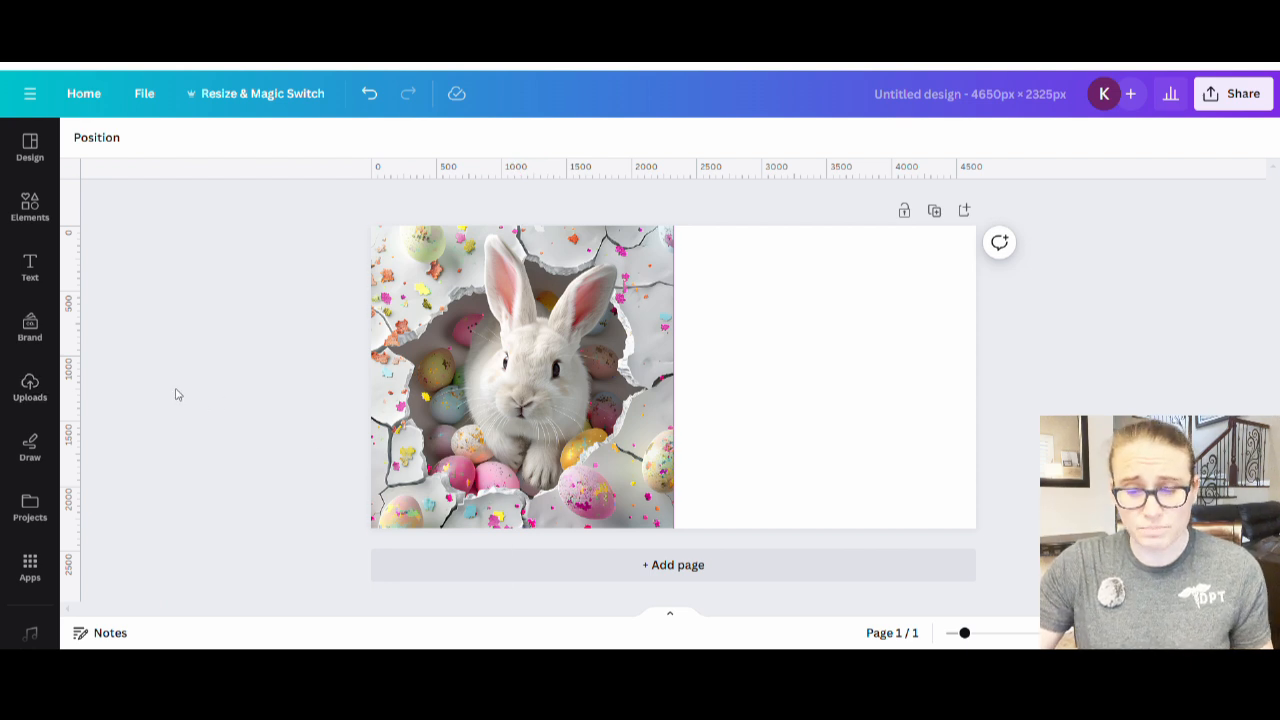
# Step: Duplicate the cropped bunny image and place the copy so it fills the right half of the canvas
pyautogui.click(522, 387)
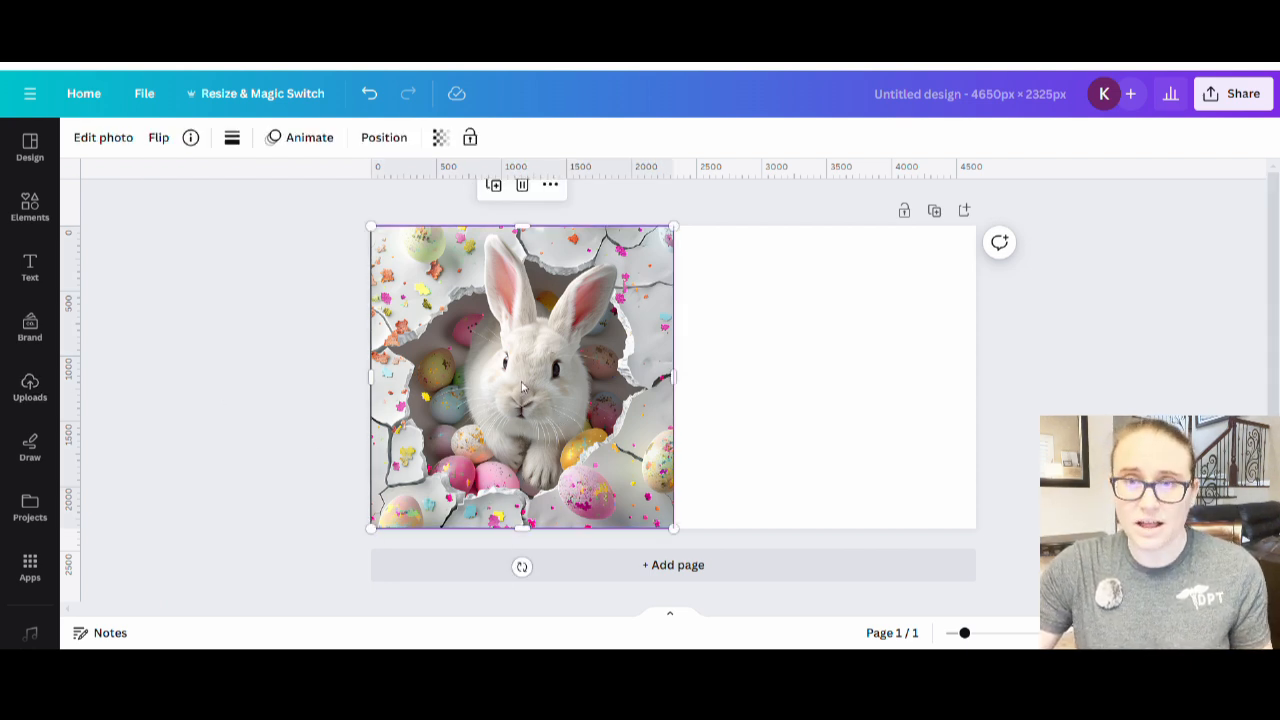
pyautogui.hotkey('ctrl', 'v')
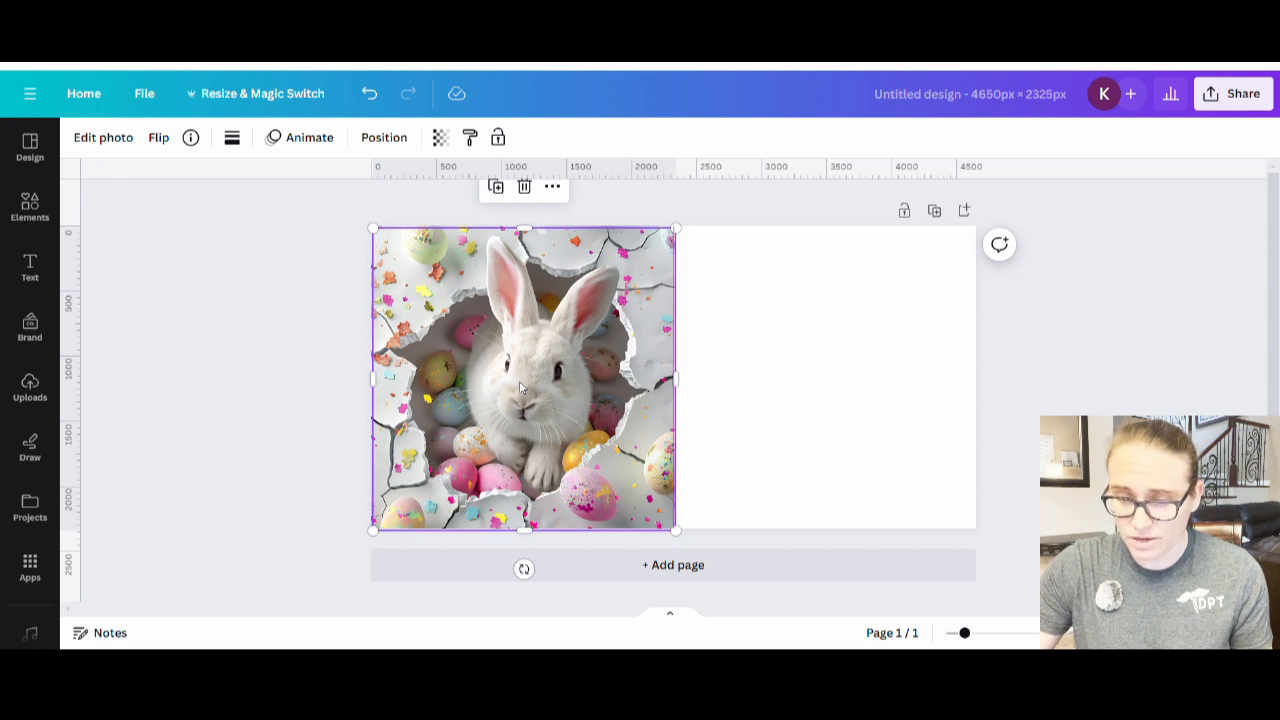
pyautogui.moveTo(520, 388); pyautogui.dragTo(827, 390)
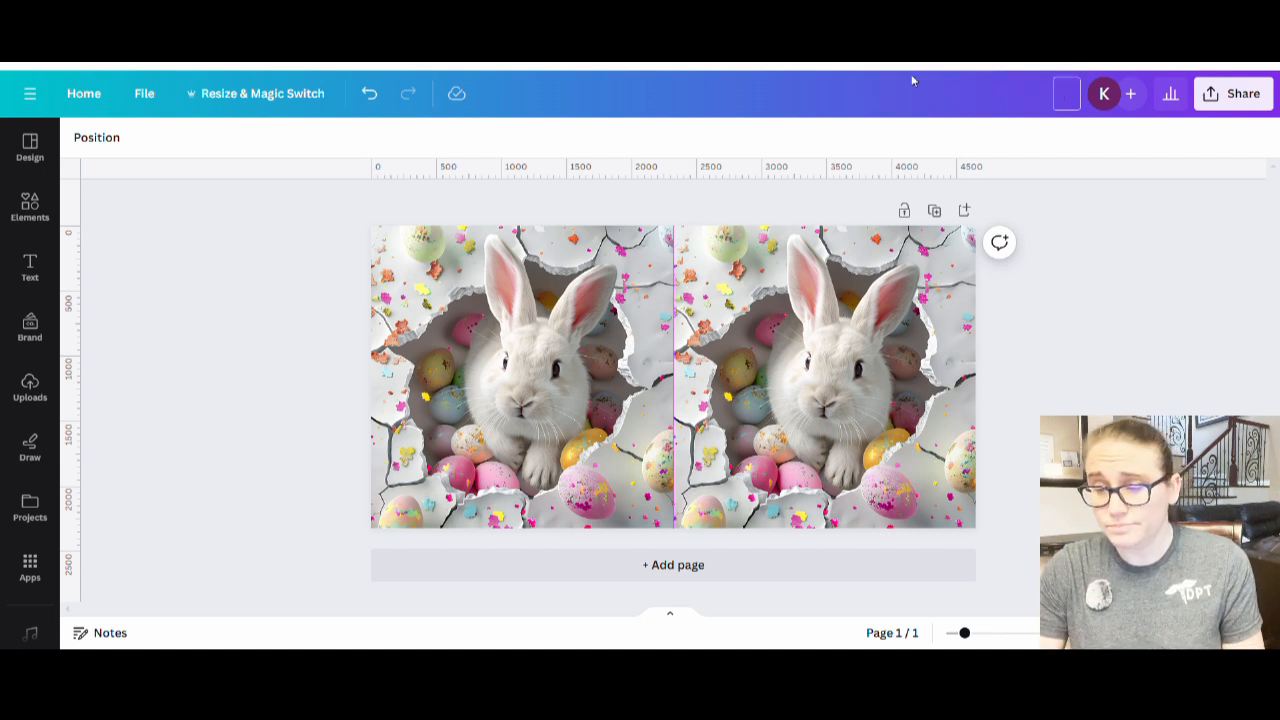
# Step: Name the design "easter bunny pillow" and download it as a PNG at 4,650 × 2,325 px
pyautogui.write('easter bunny pillow')
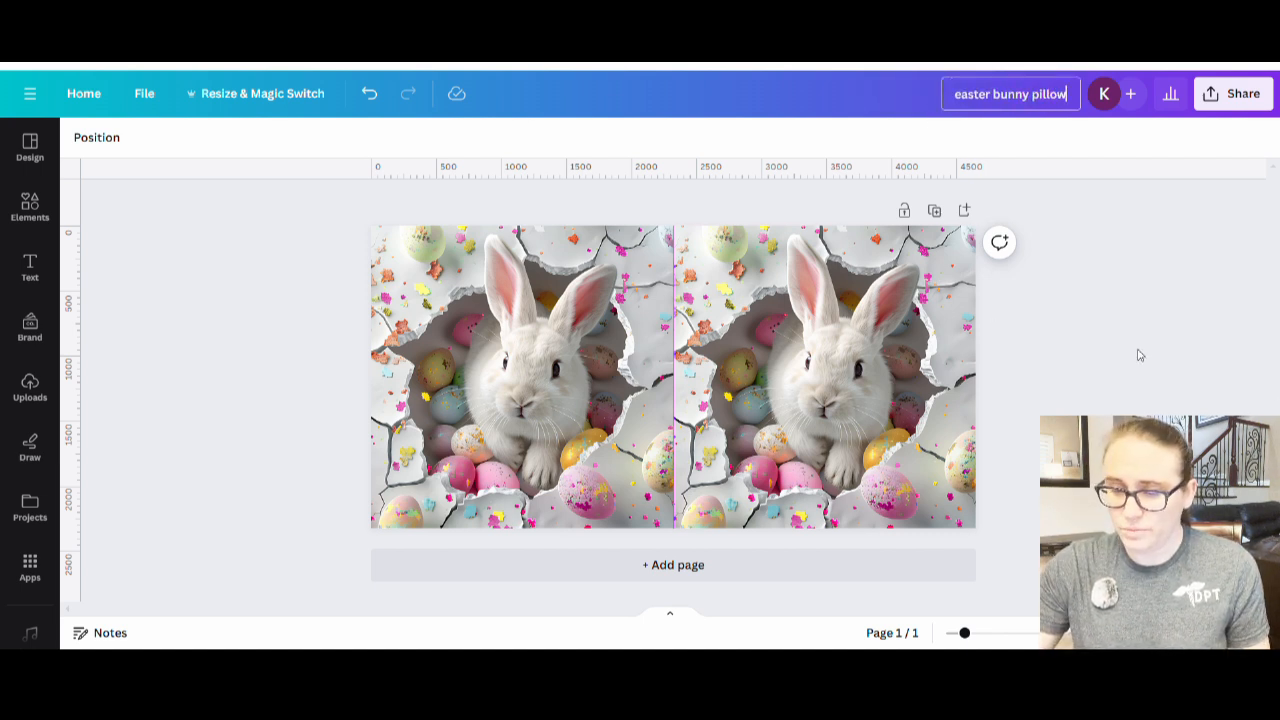
pyautogui.press('Return')
pyautogui.click(1238, 93)
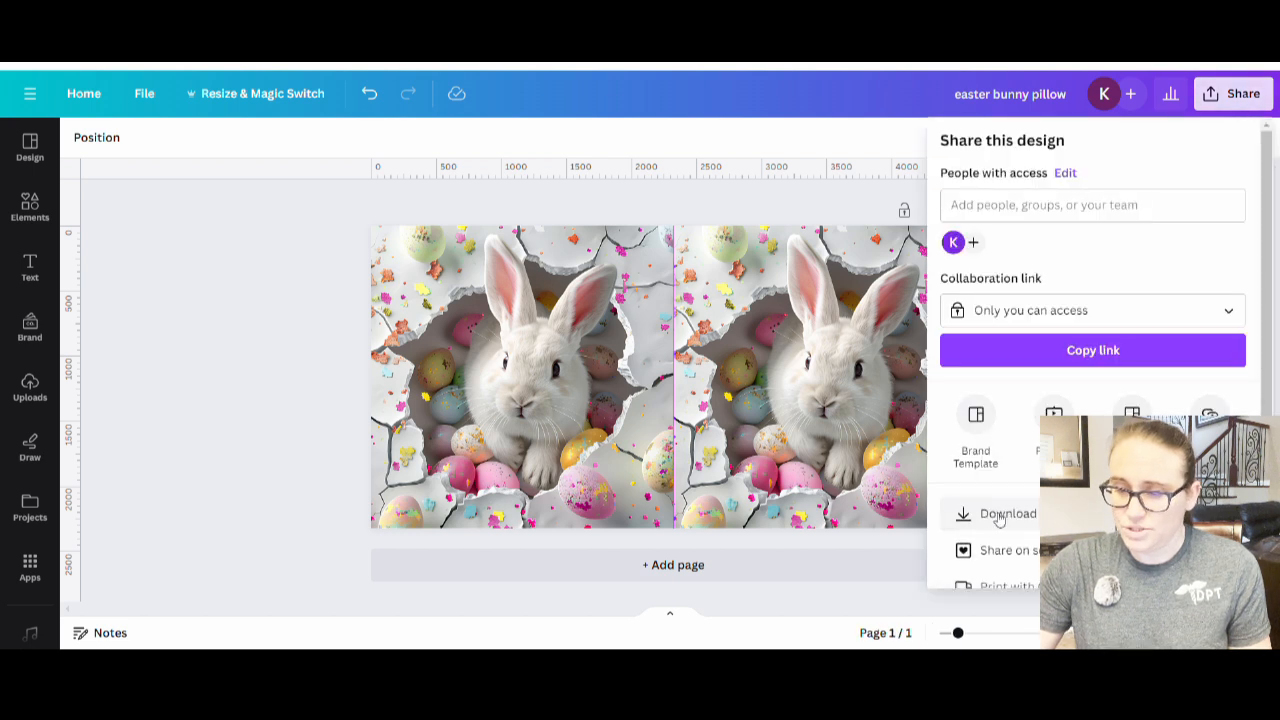
pyautogui.click(998, 515)
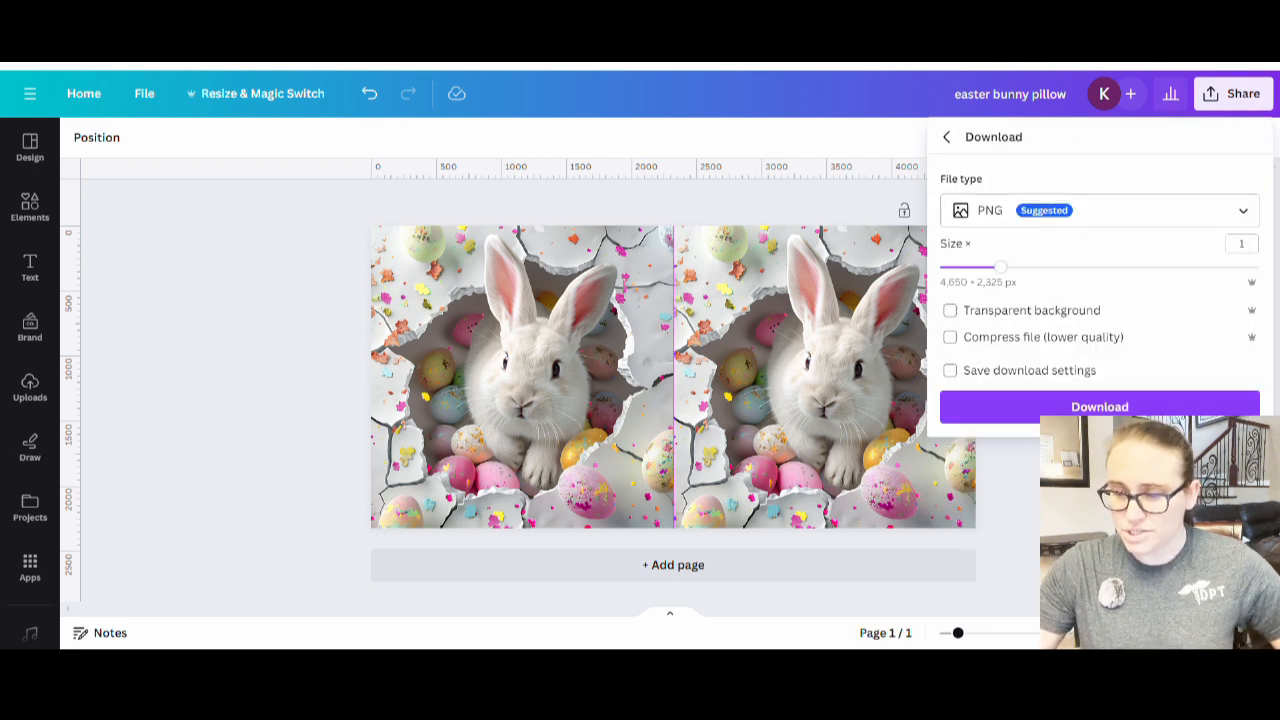
pyautogui.click(1113, 411)
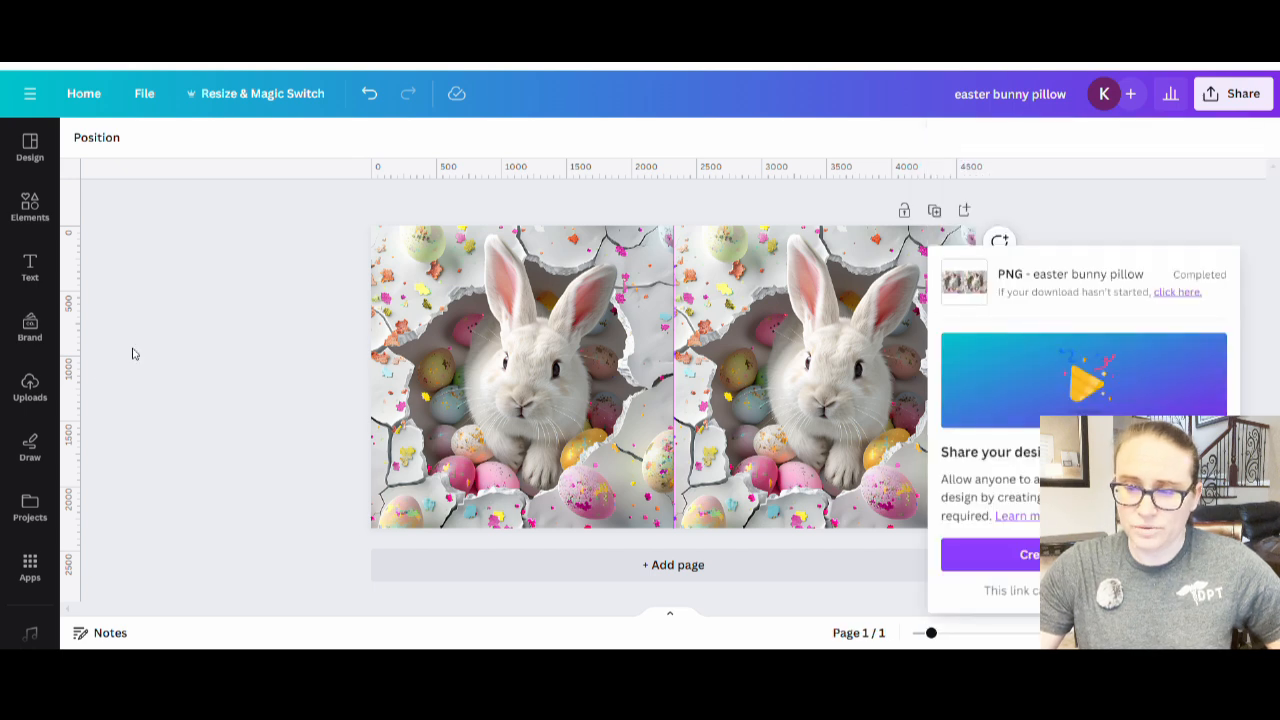
# Step: Switch to Printify, upload the easter bunny pillow PNG onto the pillow's print area and preview the product
pyautogui.click(140, 353)
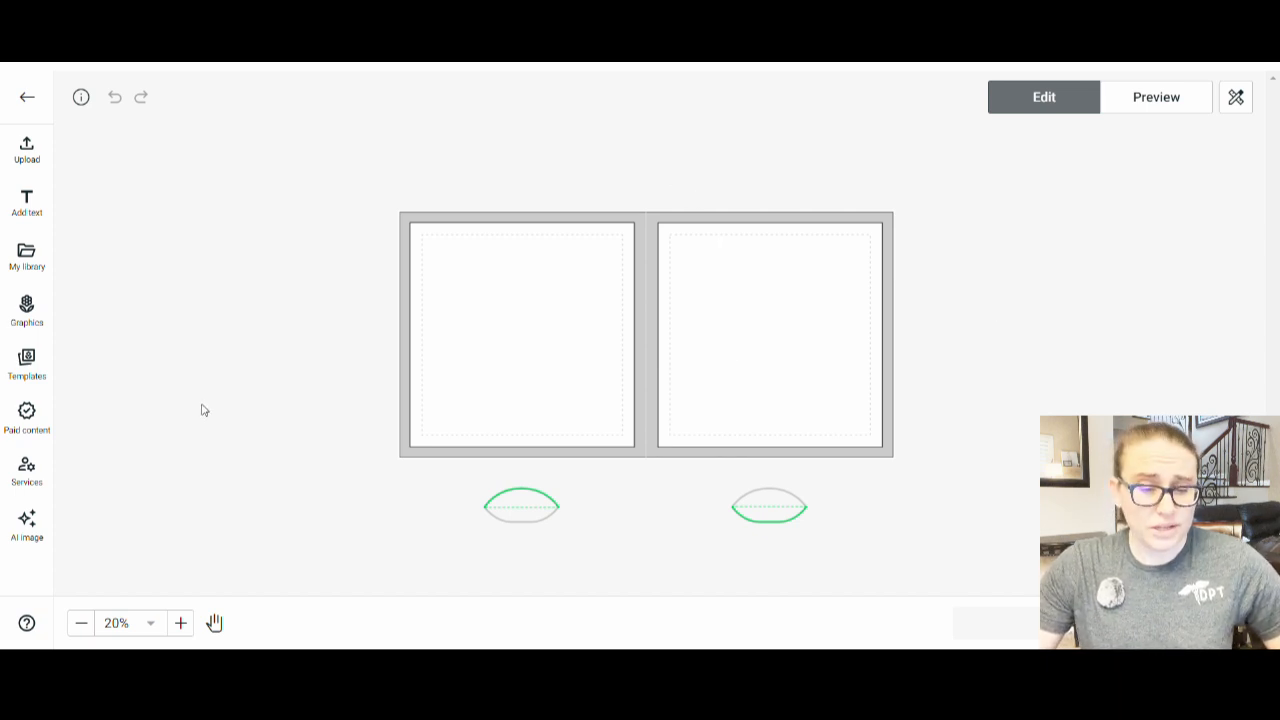
pyautogui.click(26, 152)
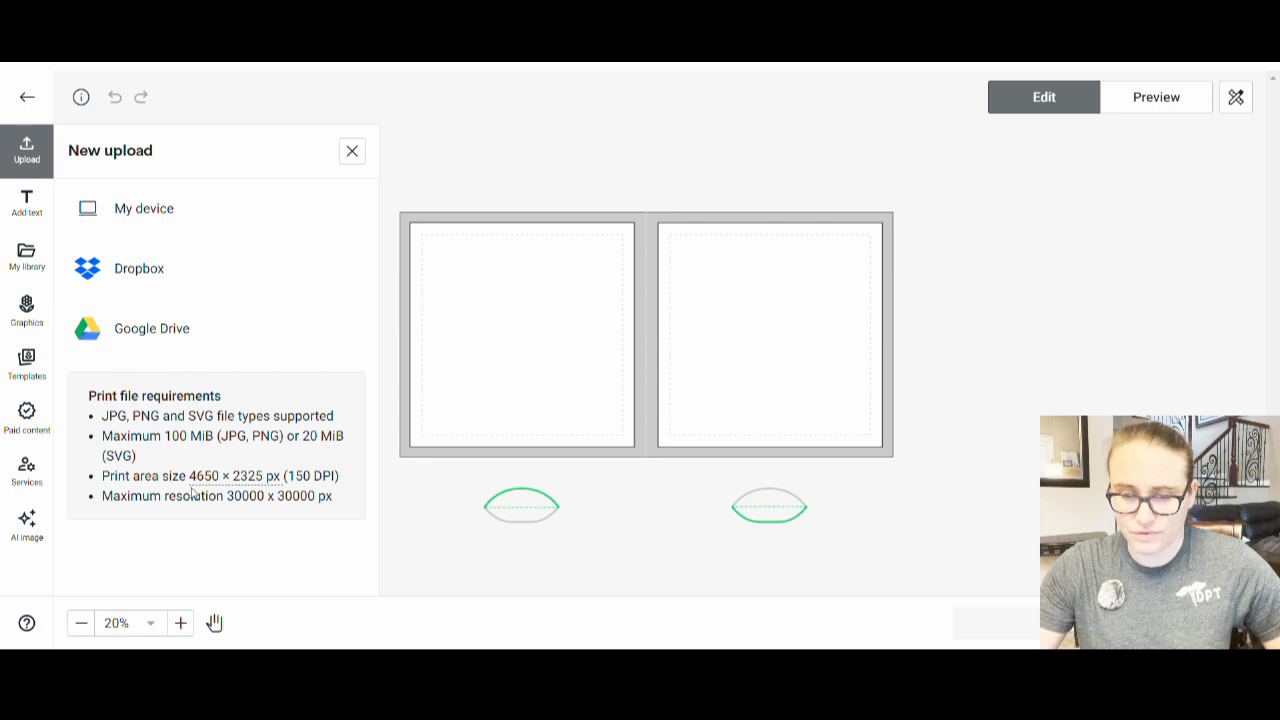
pyautogui.moveTo(212, 490)
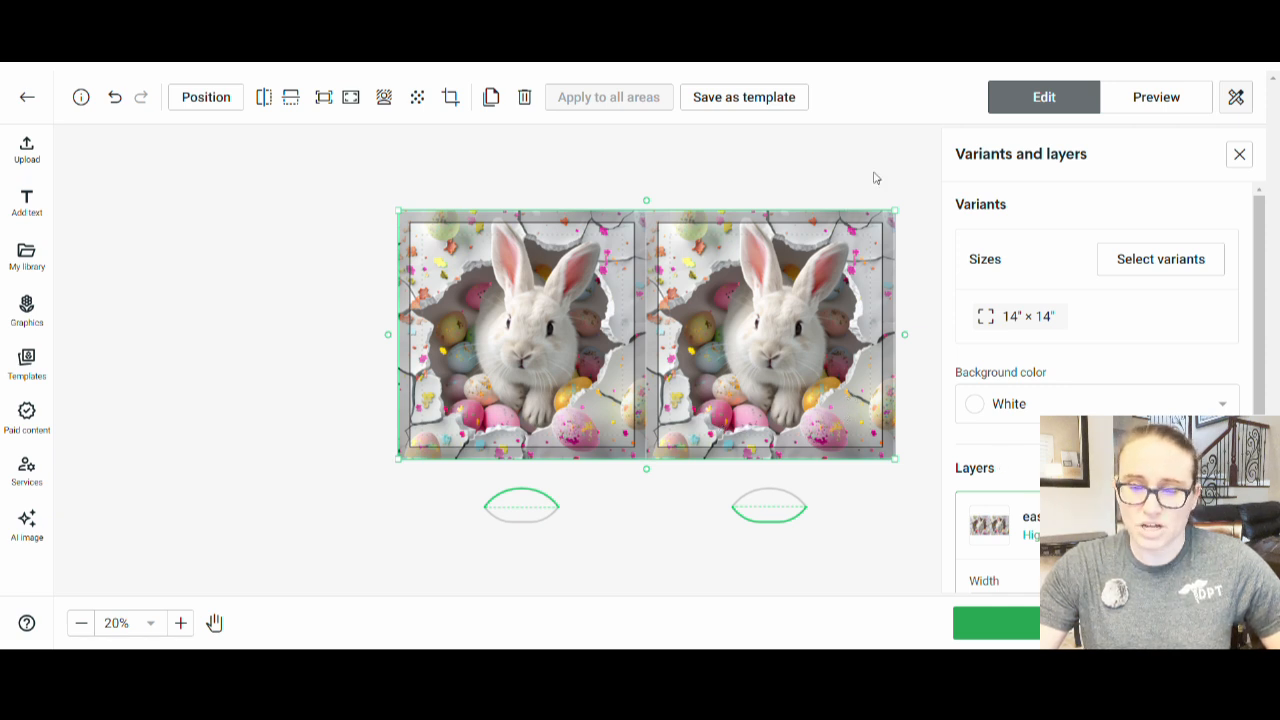
pyautogui.click(1147, 110)
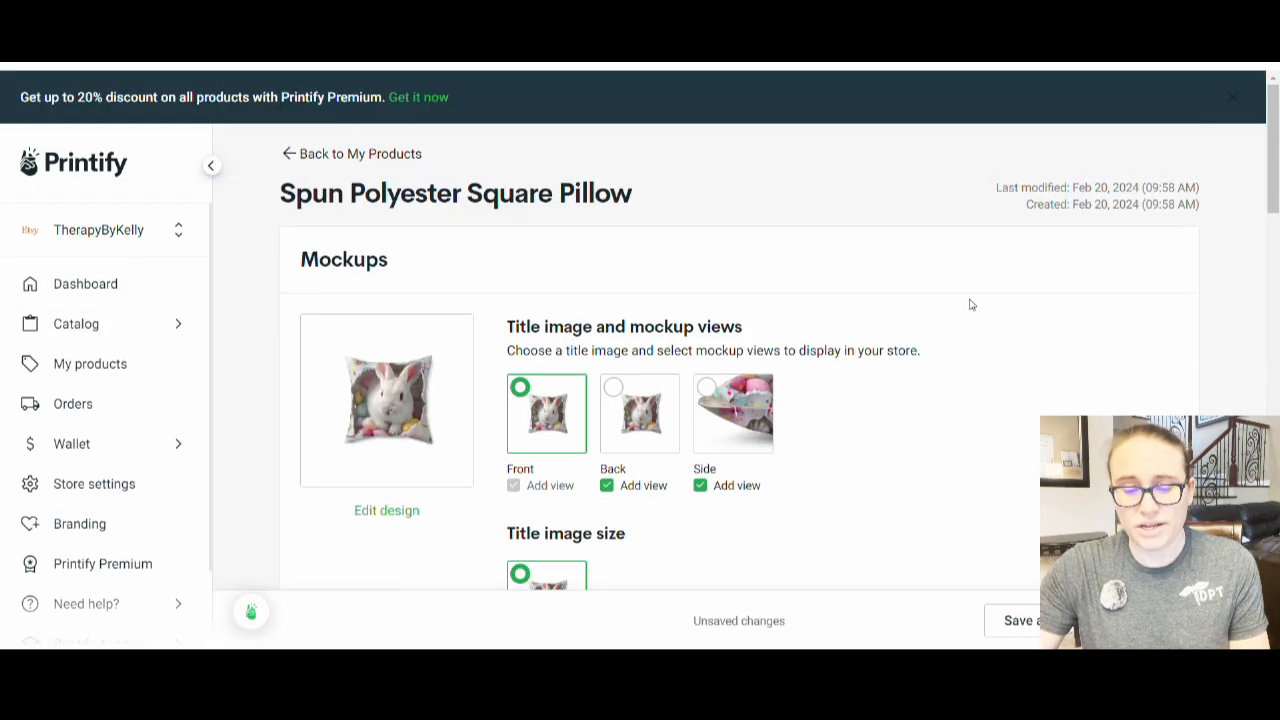
# Step: Review the pillow's product page, including mockups, listing details, shipping, pricing and publishing settings
pyautogui.scroll(-1, 969, 304)
pyautogui.scroll(-1, 550, 340)
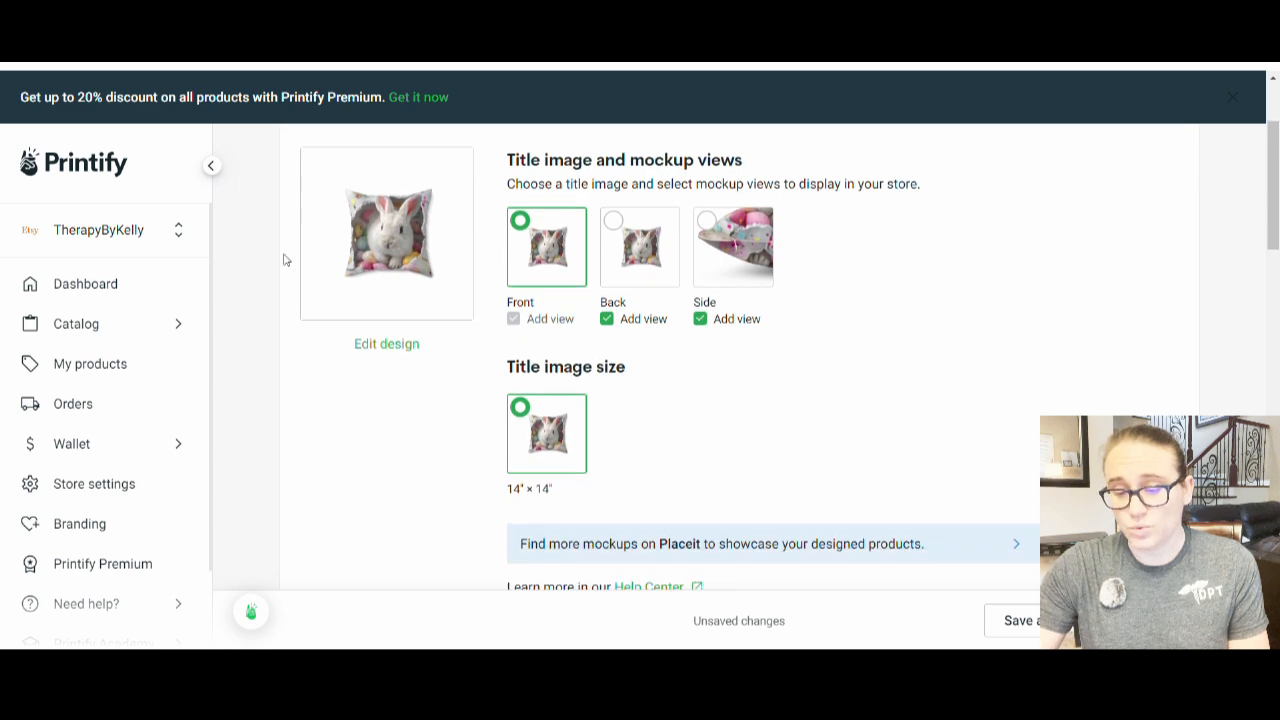
pyautogui.scroll(-5, 557, 268)
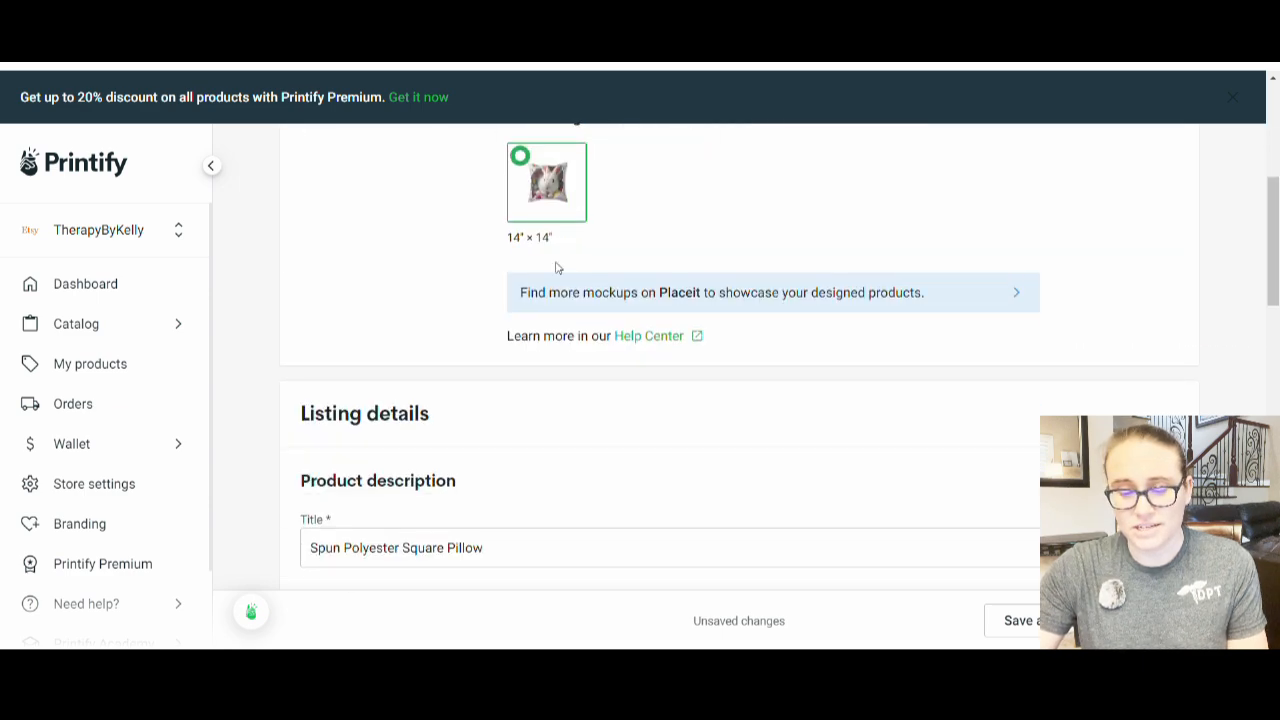
pyautogui.scroll(-8, 677, 333)
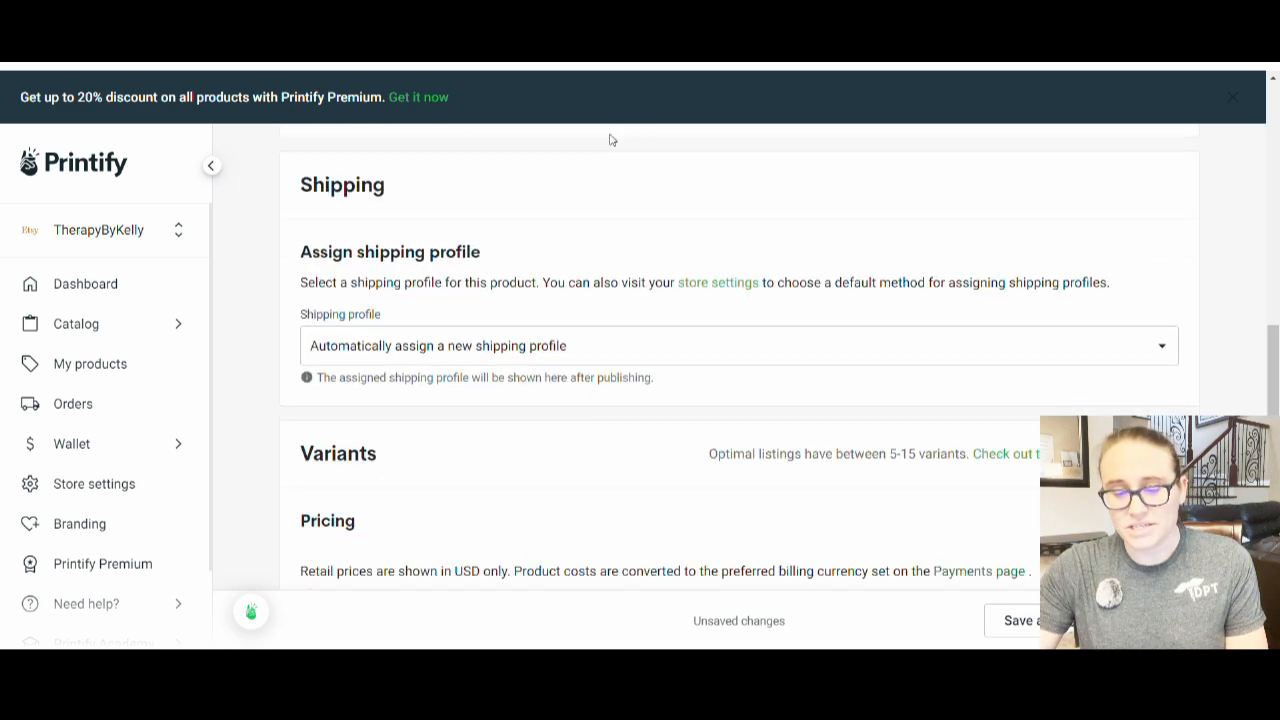
pyautogui.scroll(-4, 378, 323)
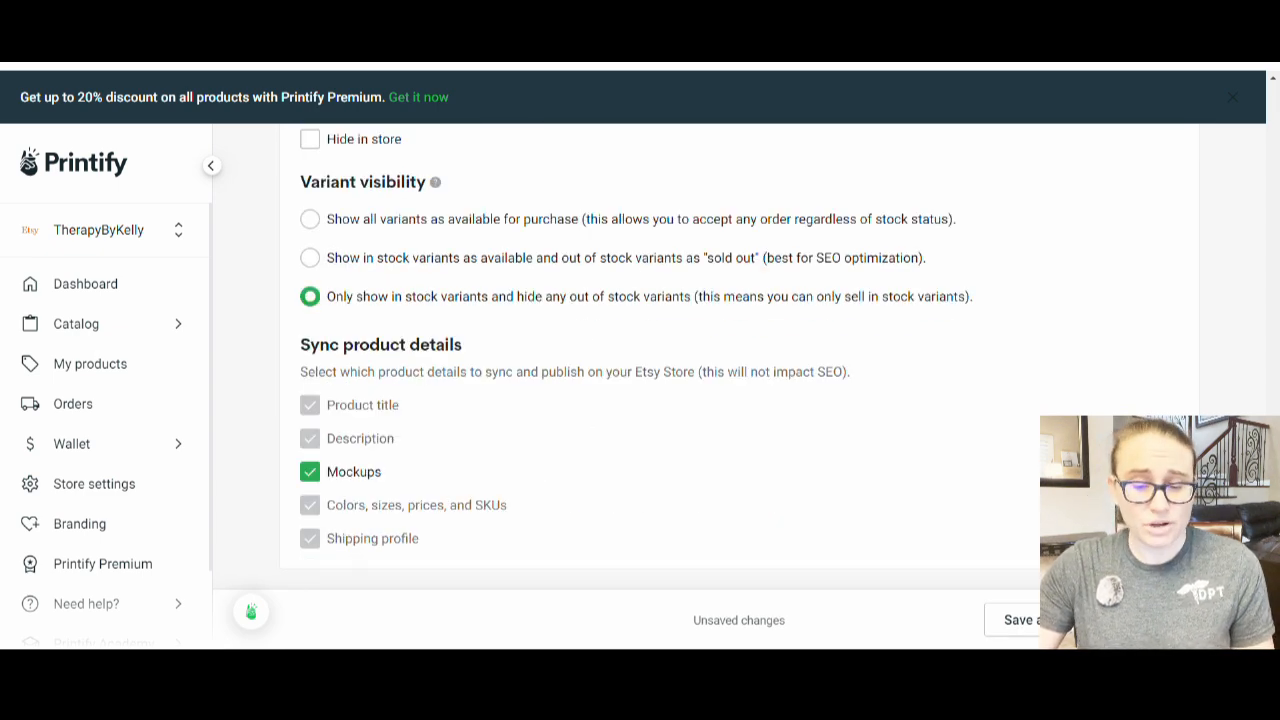
pyautogui.scroll(12, 956, 505)
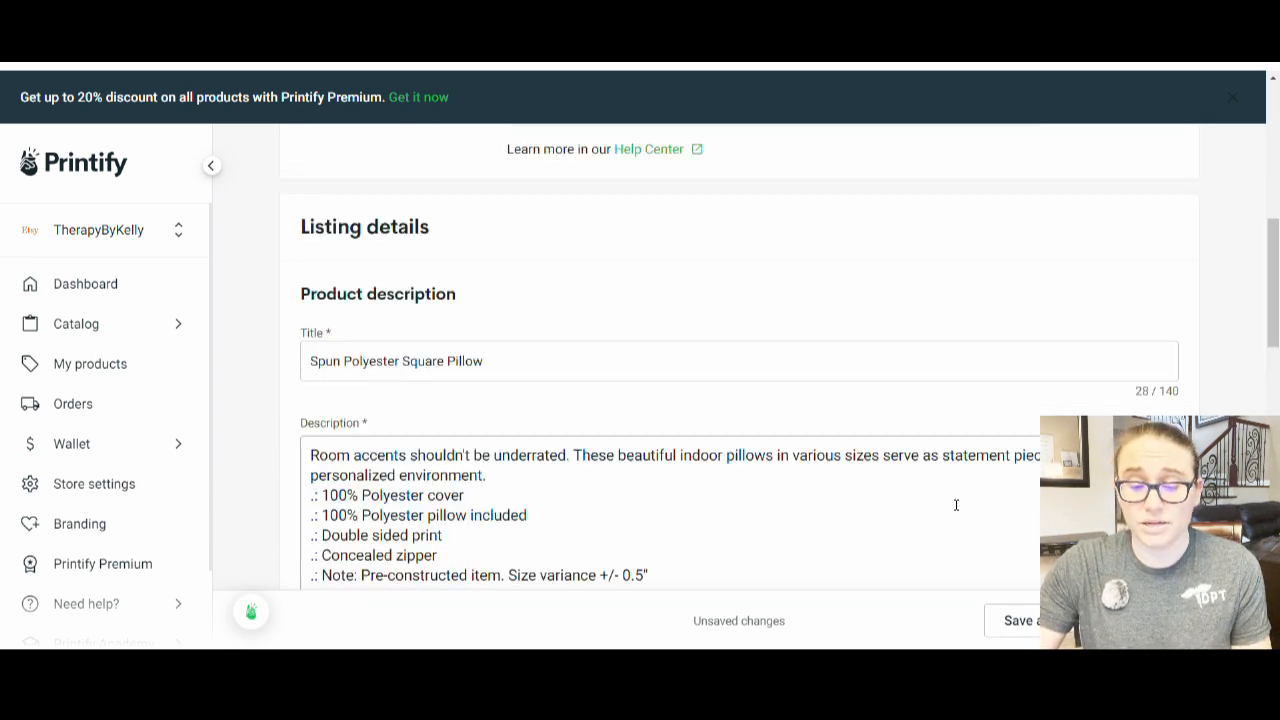
pyautogui.scroll(6, 956, 505)
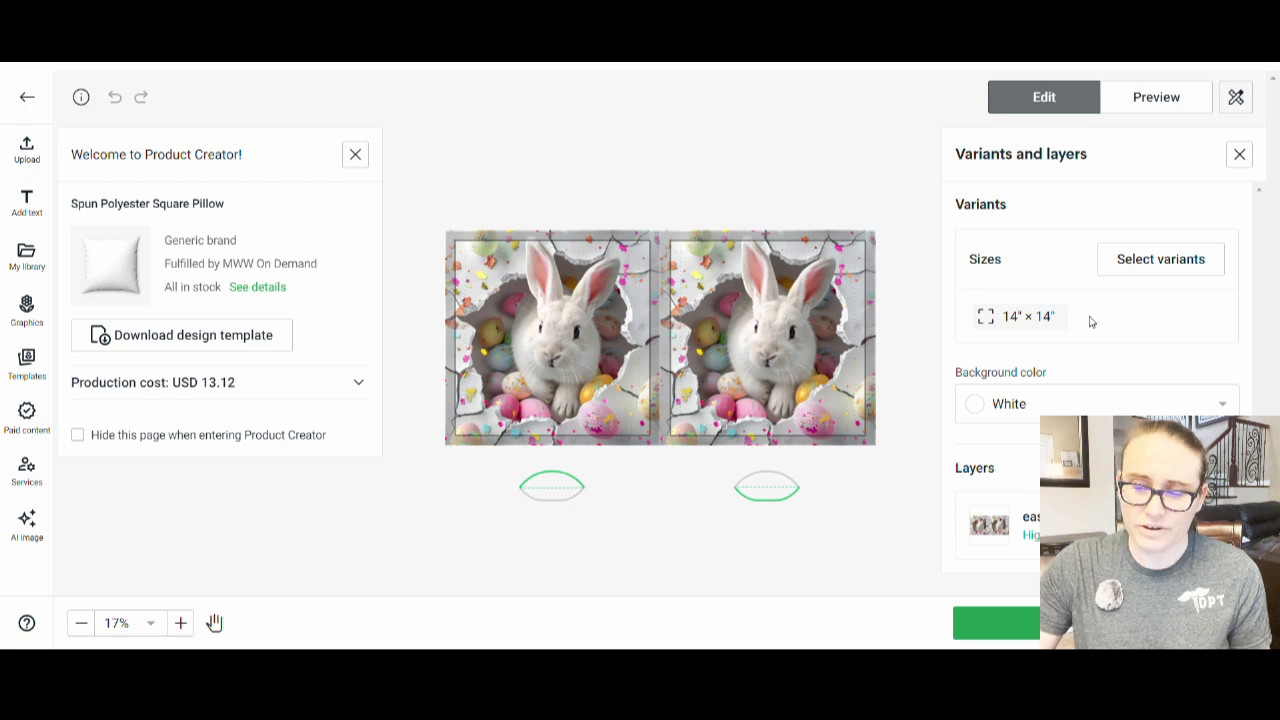
# Step: Add the 16" × 16", 18" × 18" and 20" × 20" sizes to the pillow's product variants and update the product
pyautogui.click(1146, 261)
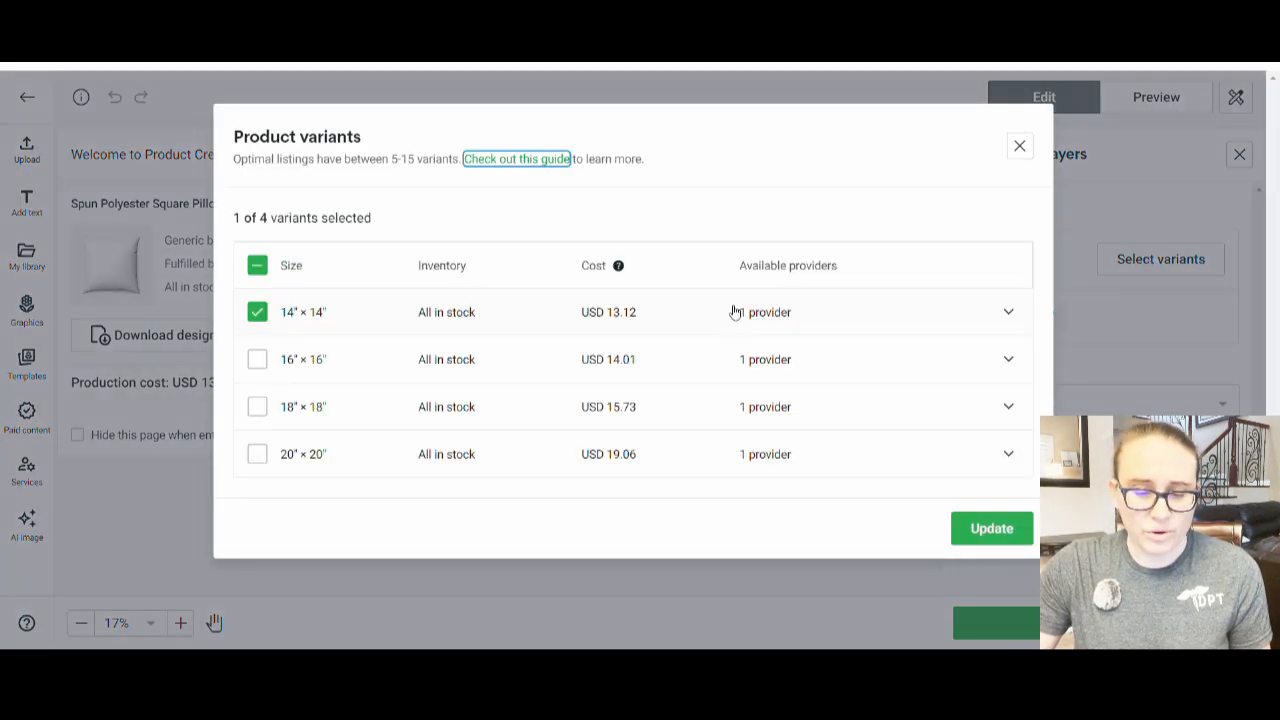
pyautogui.click(257, 359)
pyautogui.click(257, 406)
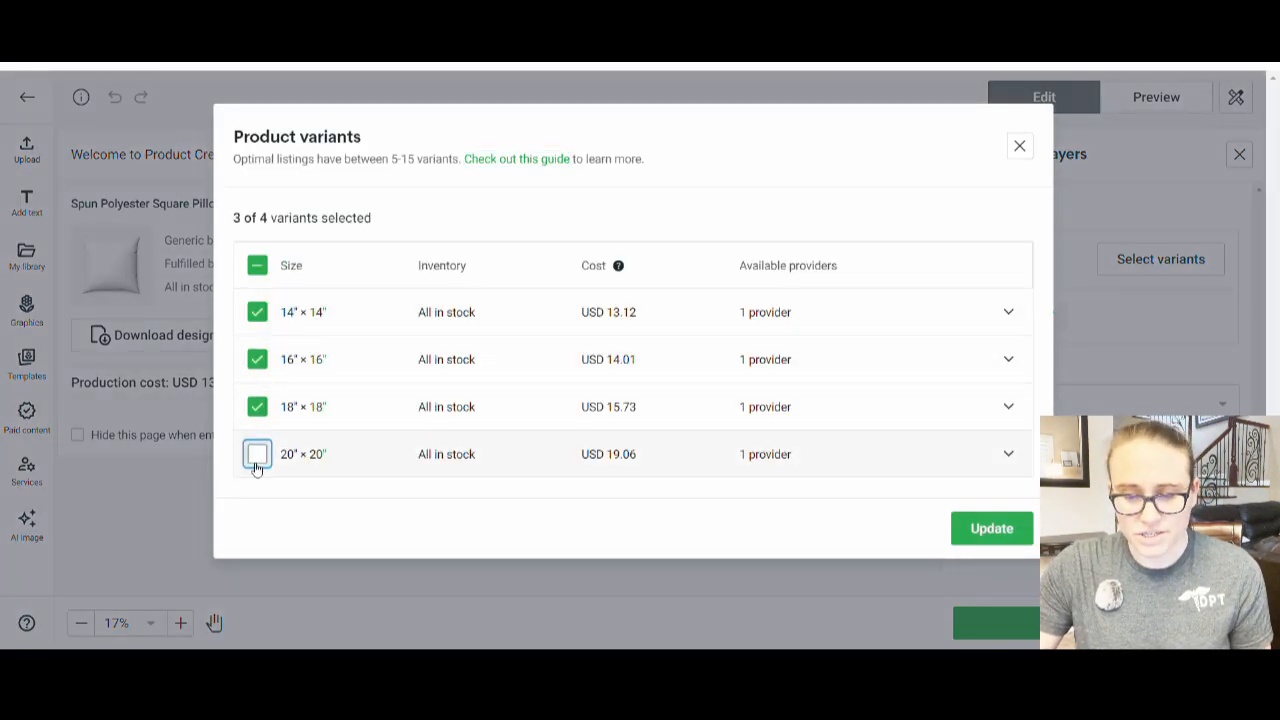
pyautogui.click(257, 456)
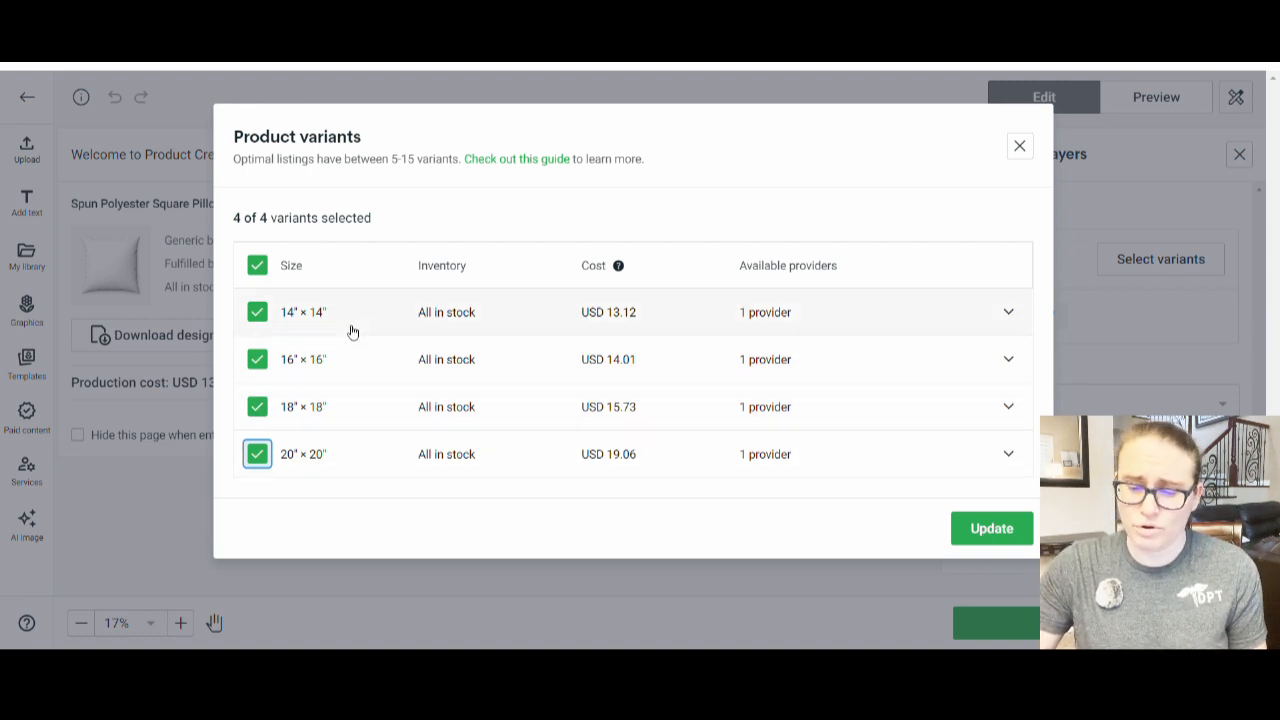
pyautogui.click(986, 531)
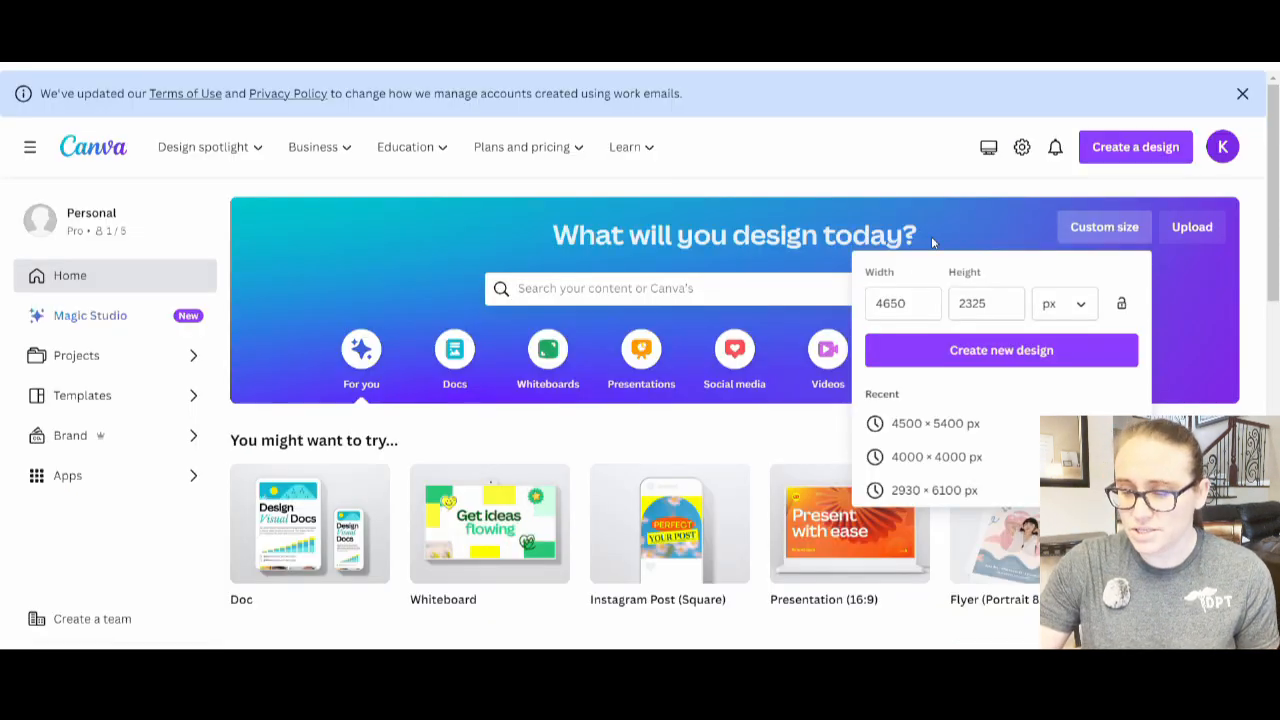
# Step: Switch to Canva, create a new 4000 × 4000 px design and search its elements for "pillow mockups"
pyautogui.click(882, 457)
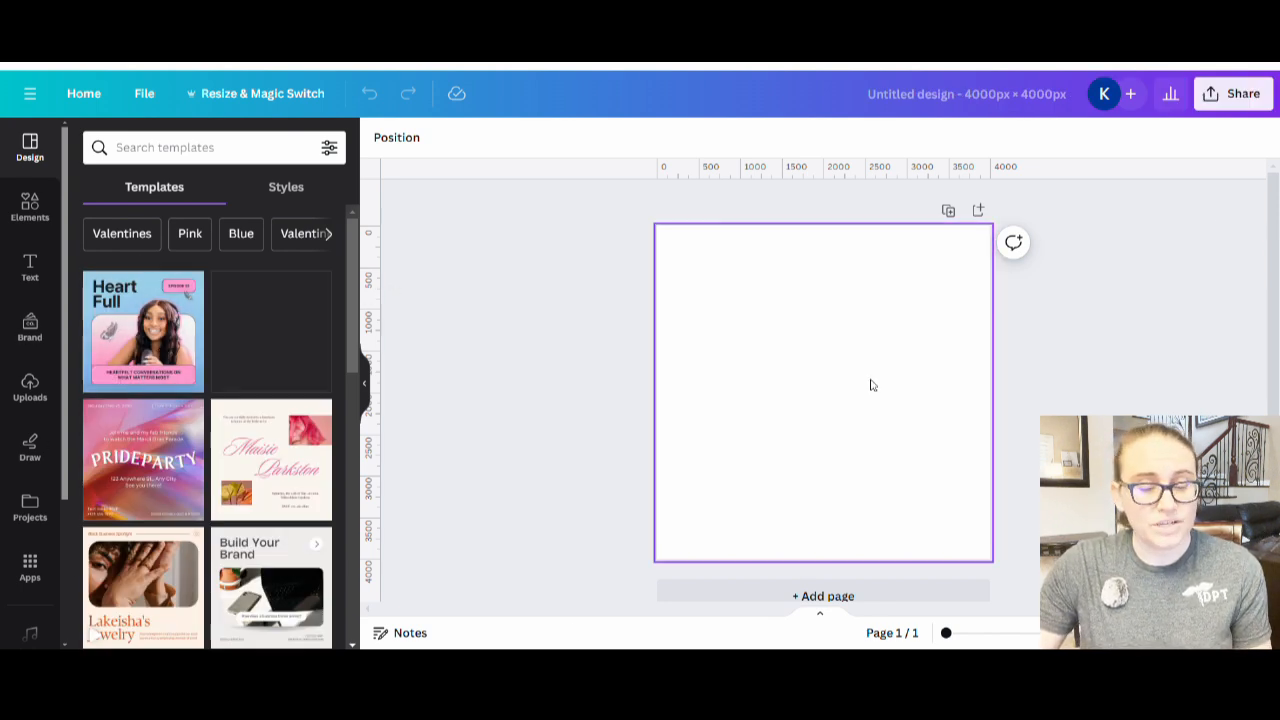
pyautogui.click(24, 210)
pyautogui.click(170, 148)
pyautogui.write('pillow mockups')
pyautogui.press('Return')
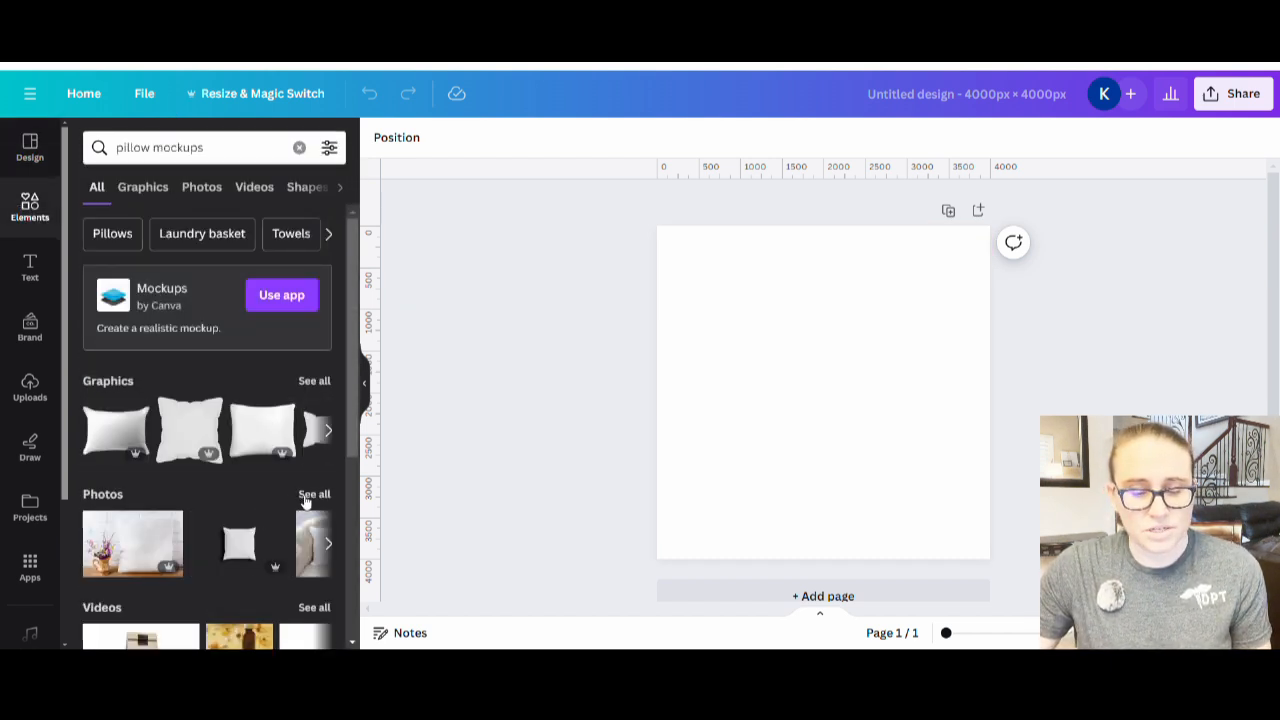
# Step: Browse all photo results for "pillow mockups" for a blank square pillow scene that suits the Easter design
pyautogui.click(310, 495)
pyautogui.scroll(-1, 209, 393)
pyautogui.scroll(-1, 209, 393)
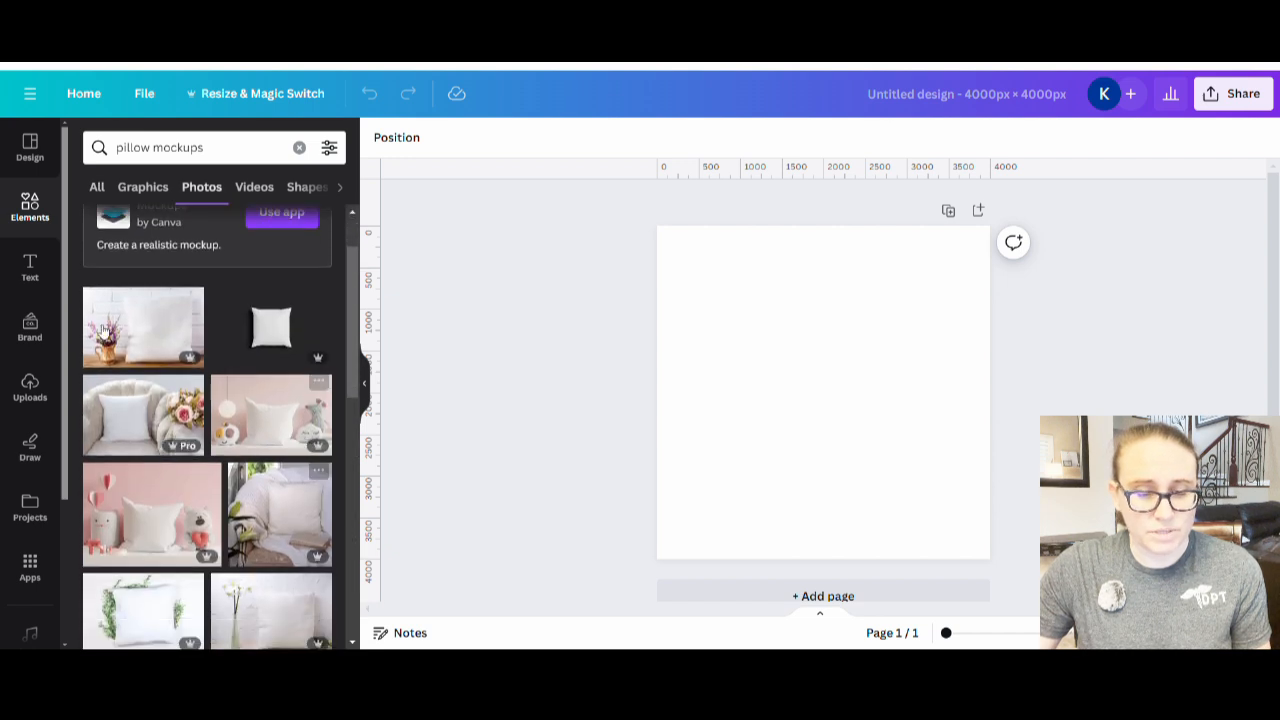
pyautogui.scroll(-1, 170, 380)
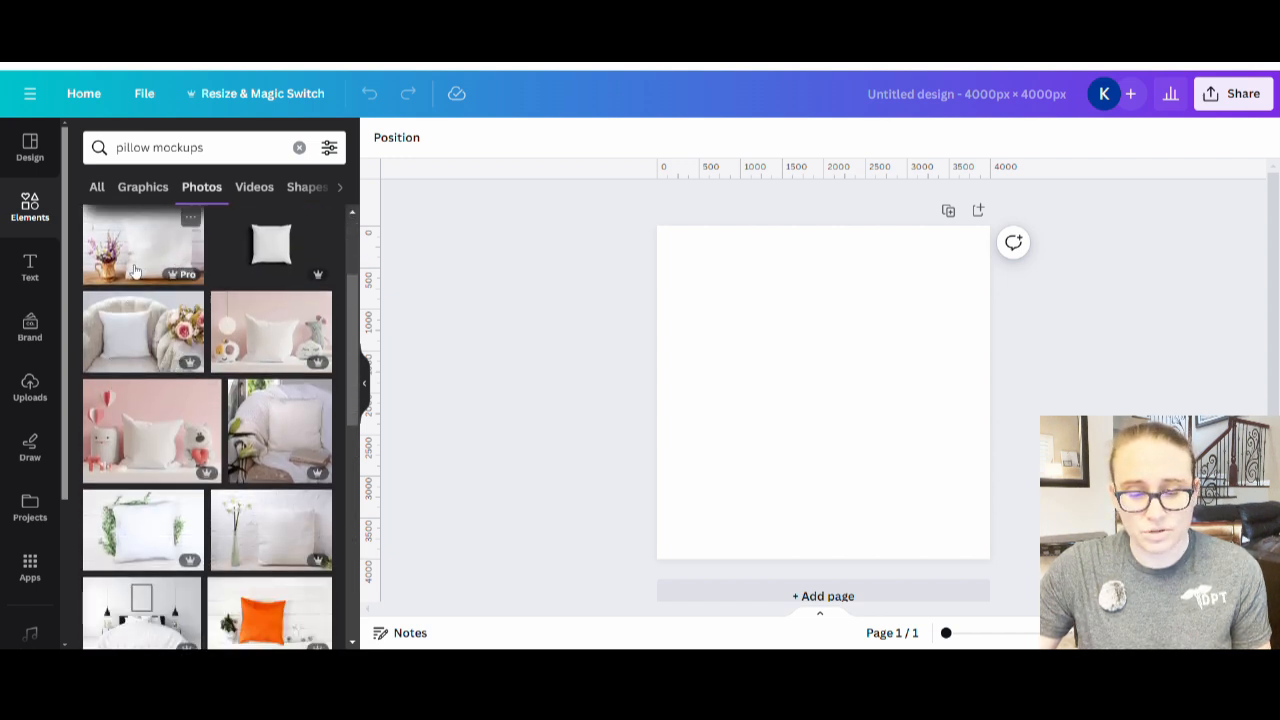
pyautogui.scroll(-6, 180, 320)
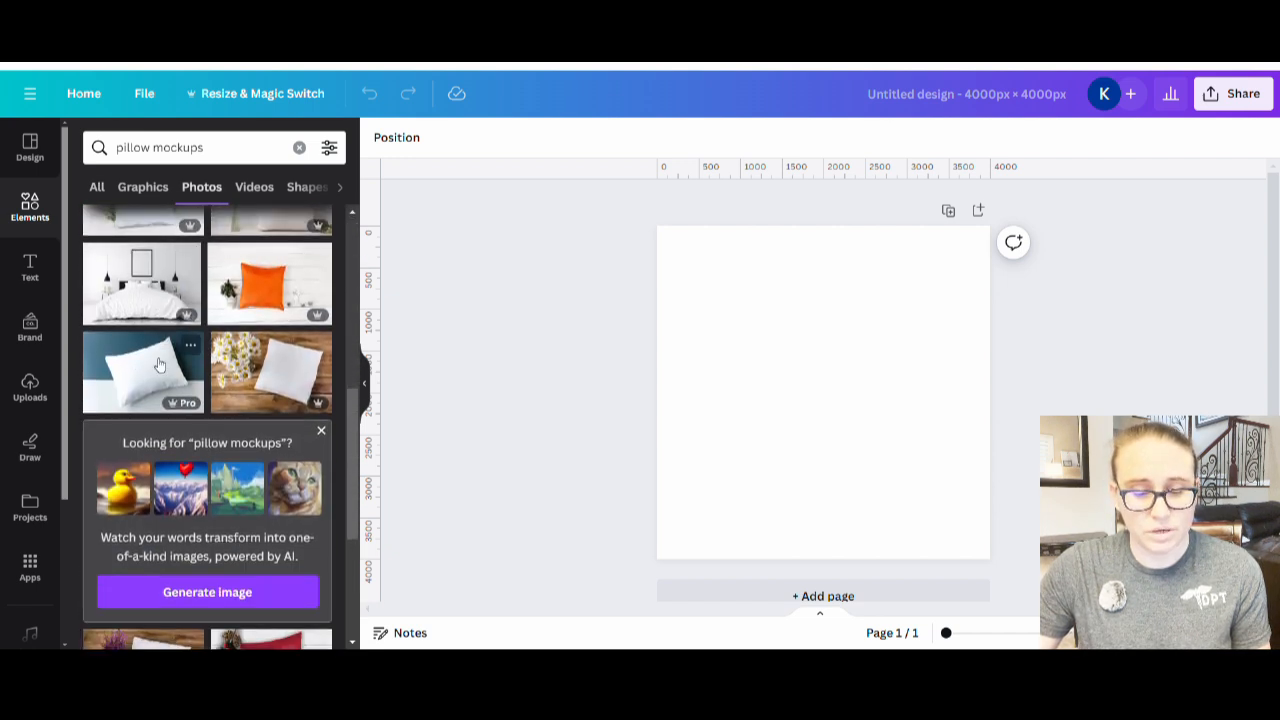
pyautogui.scroll(-8, 160, 380)
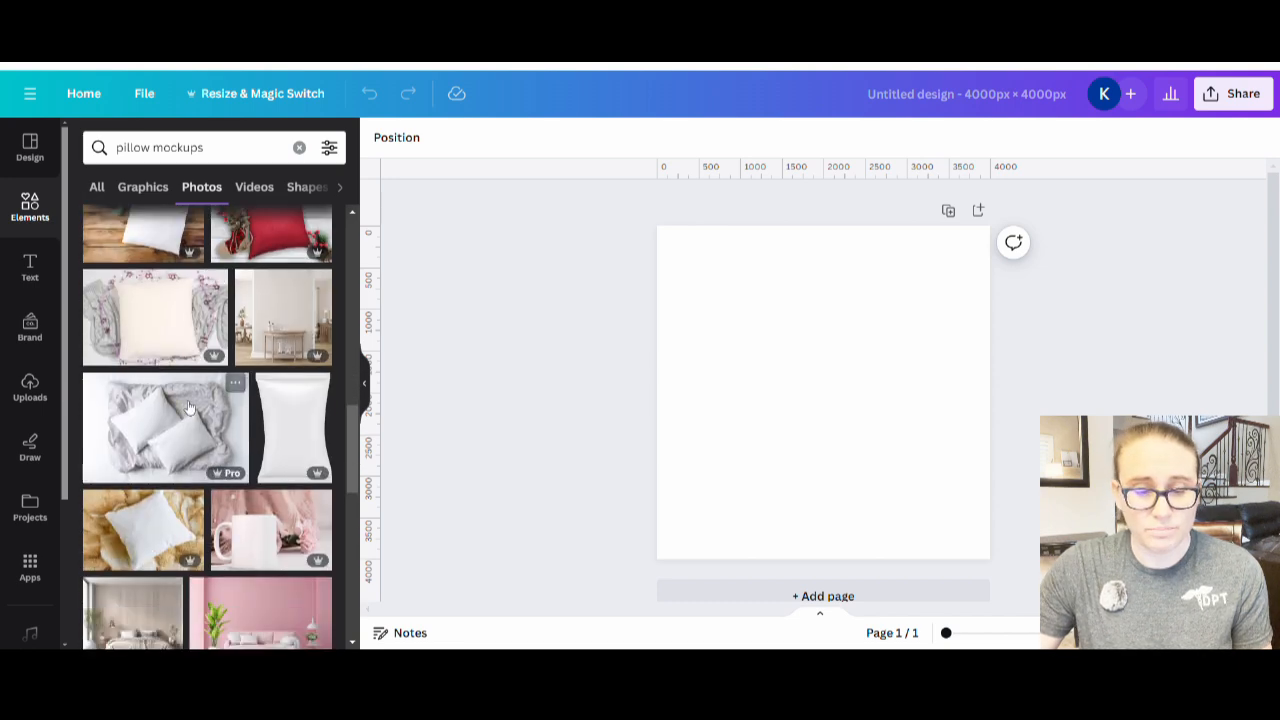
pyautogui.scroll(-2, 220, 470)
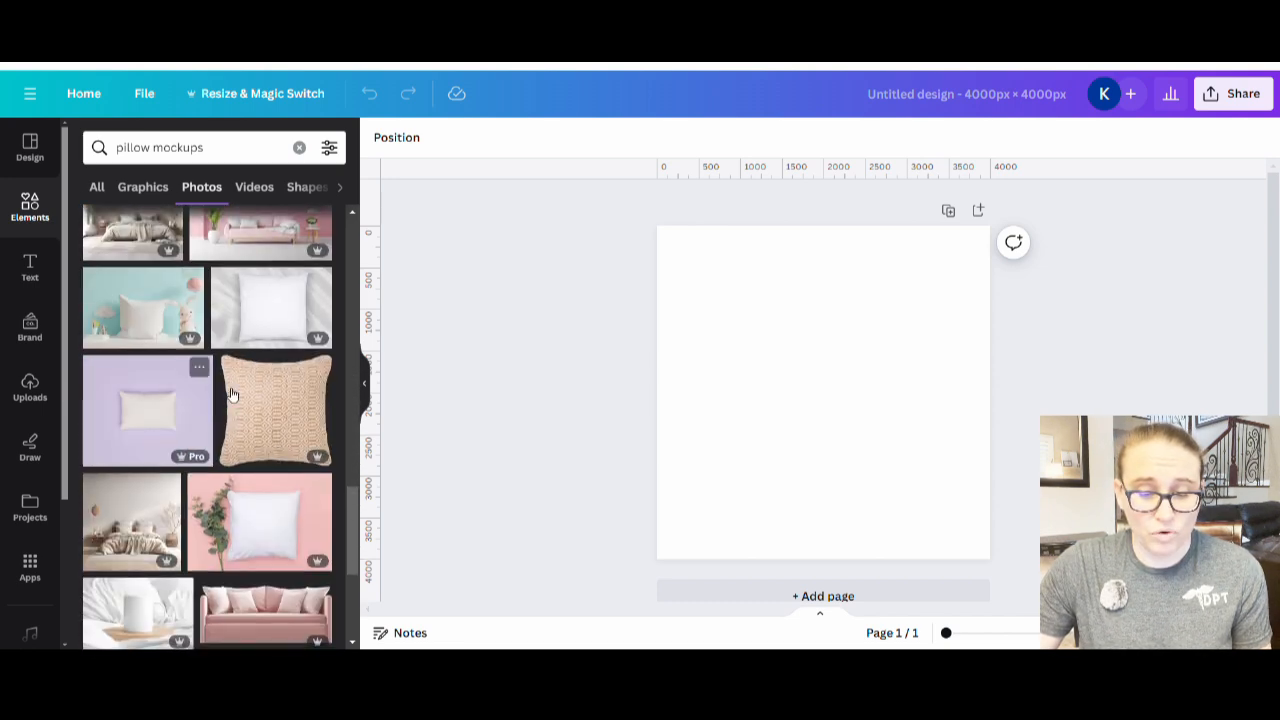
pyautogui.scroll(-2, 263, 507)
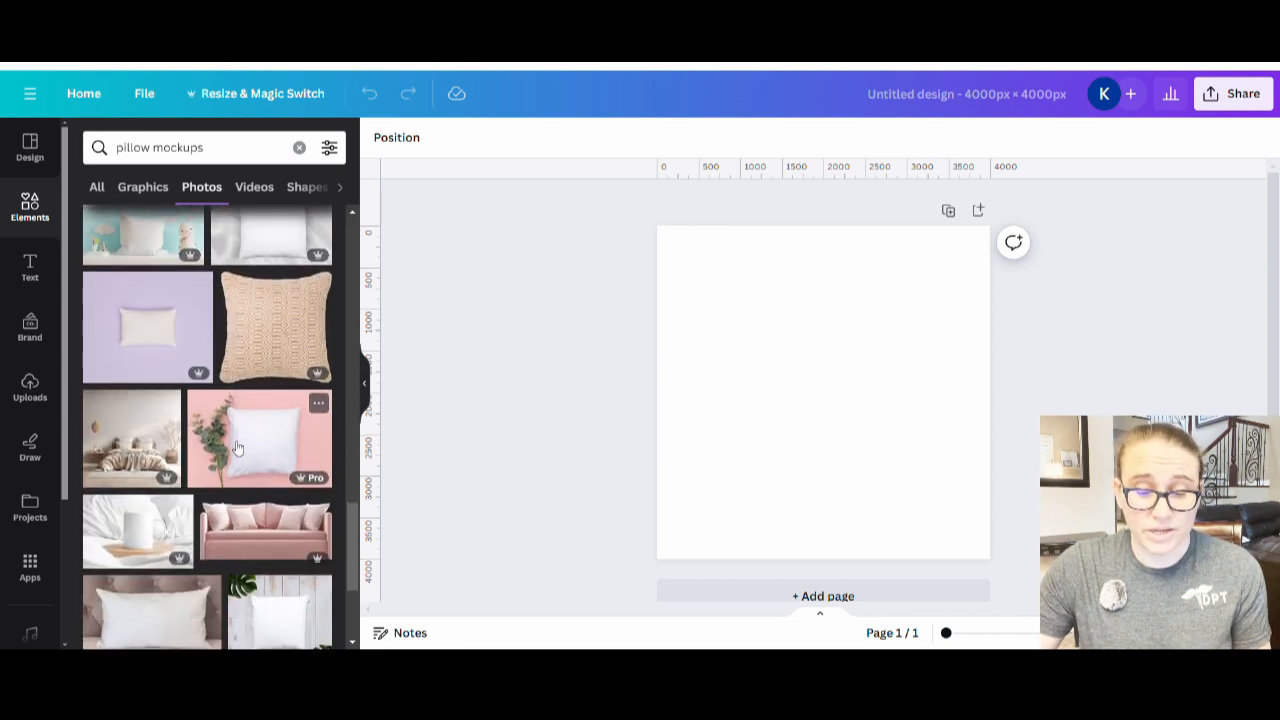
pyautogui.scroll(-10, 272, 440)
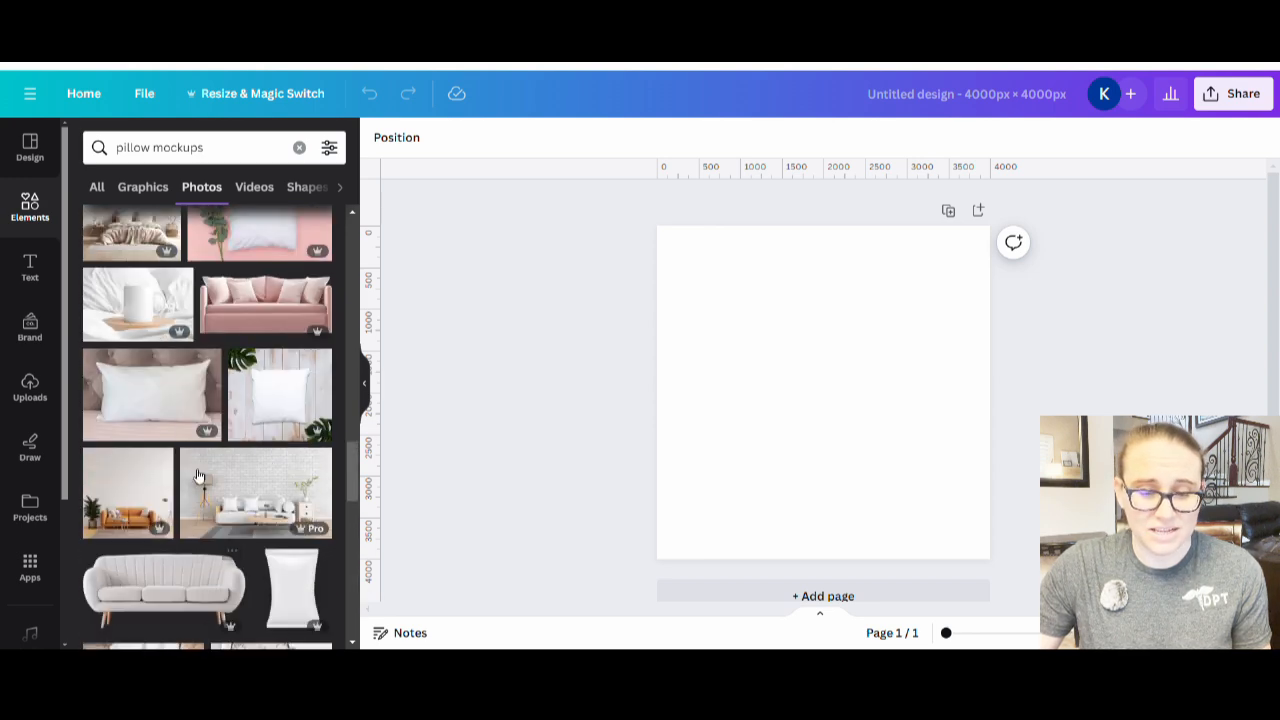
pyautogui.scroll(-5, 205, 361)
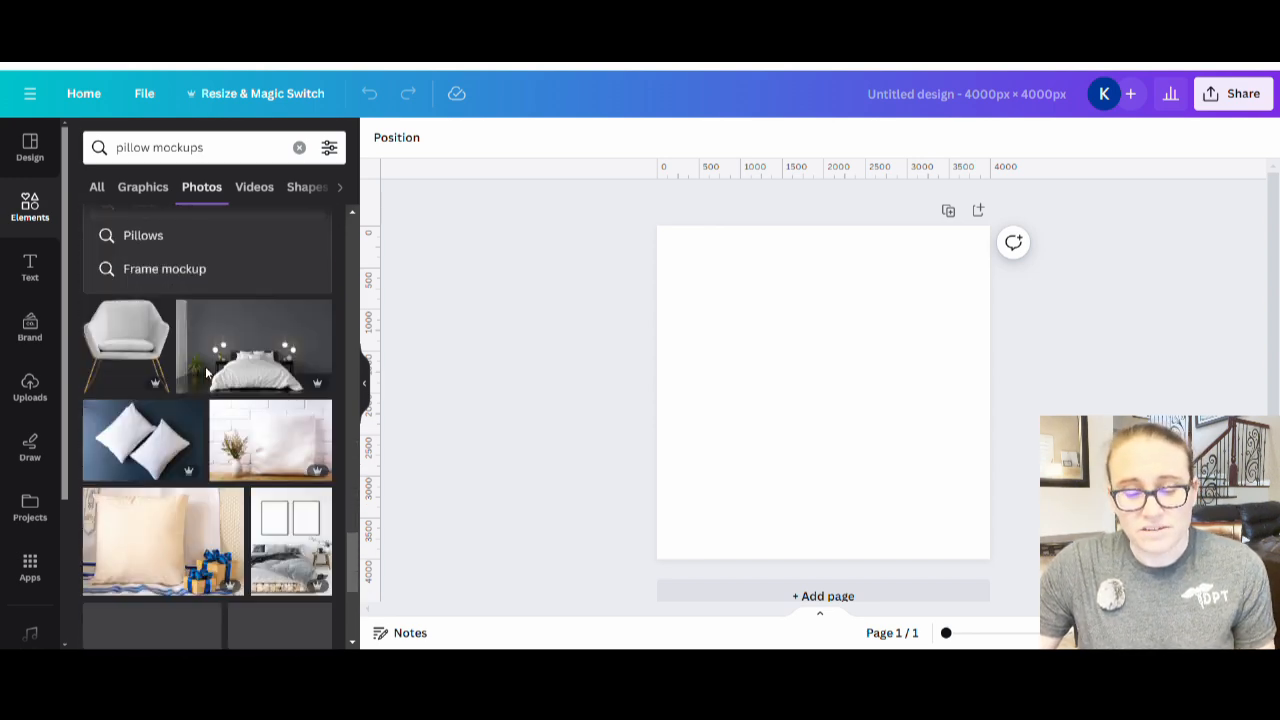
pyautogui.scroll(-3, 187, 407)
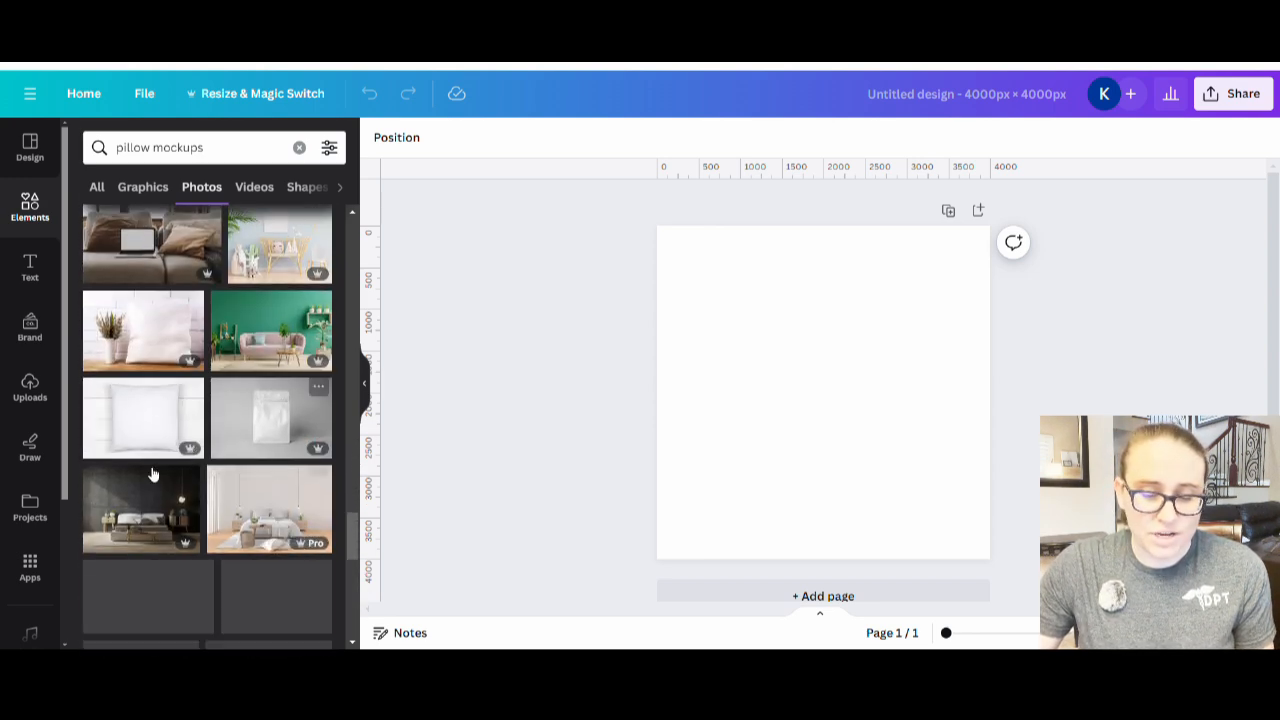
pyautogui.scroll(-5, 183, 430)
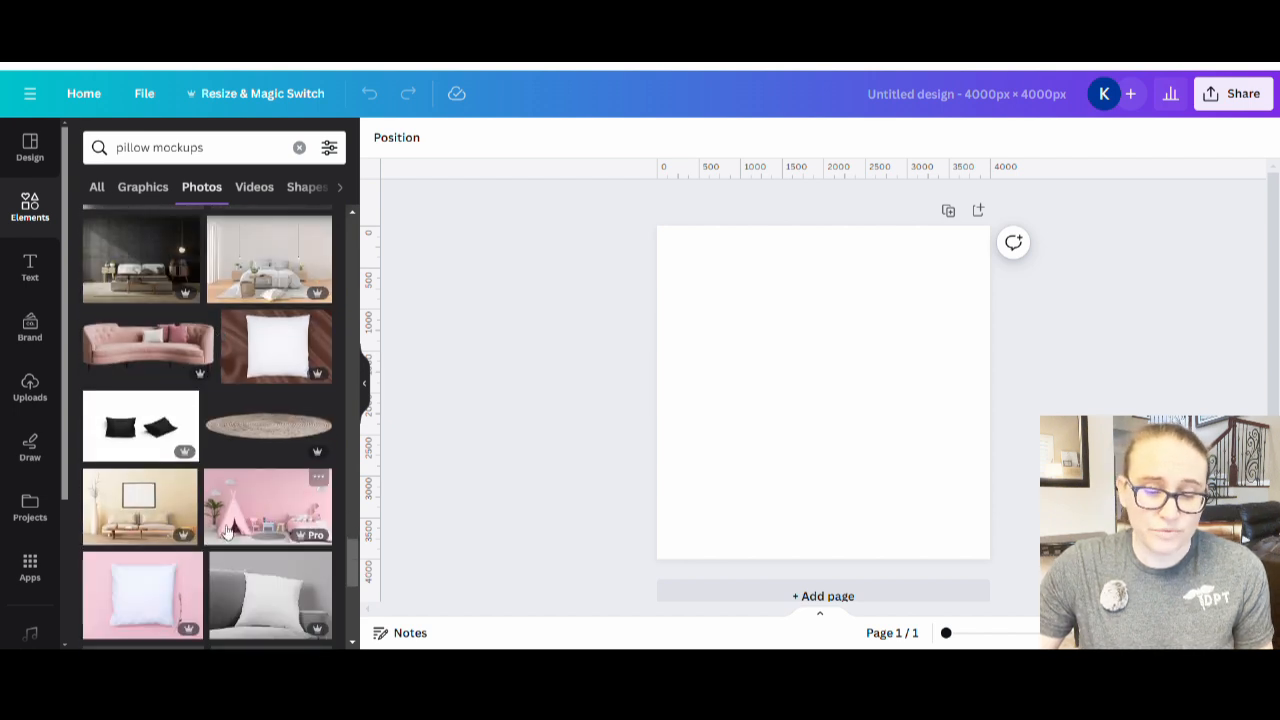
pyautogui.scroll(-2, 190, 320)
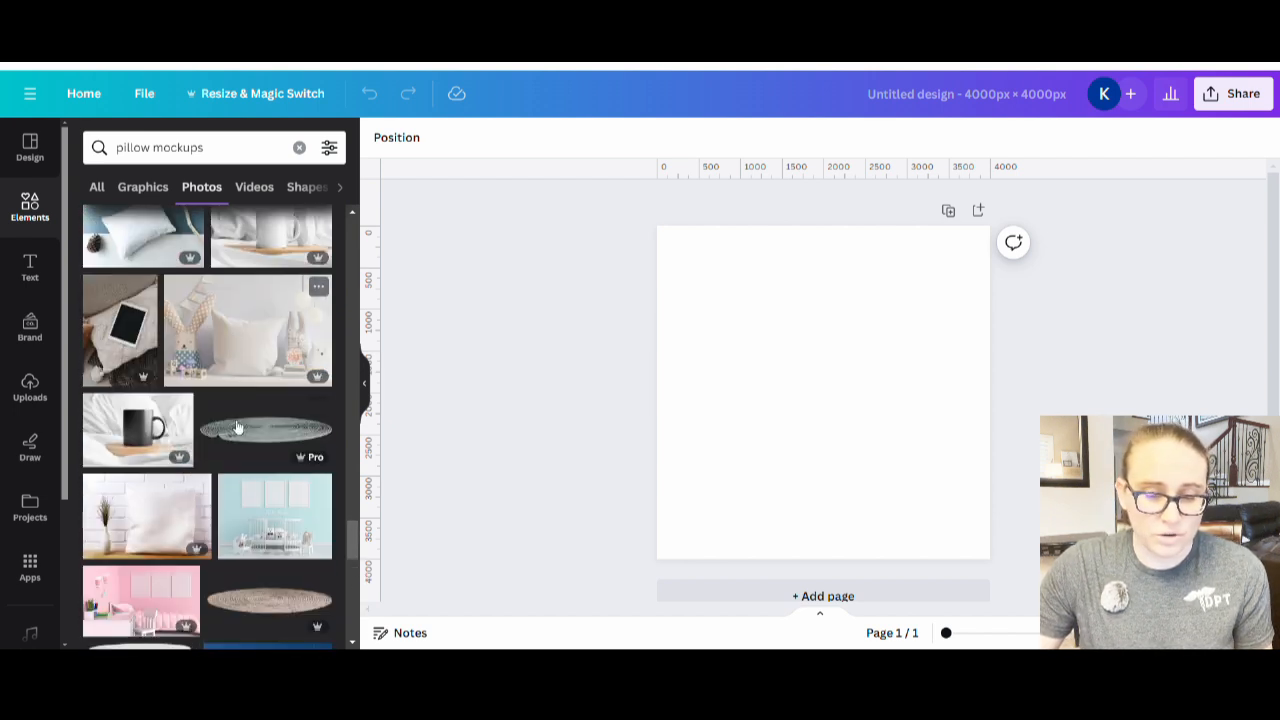
pyautogui.scroll(-2, 190, 410)
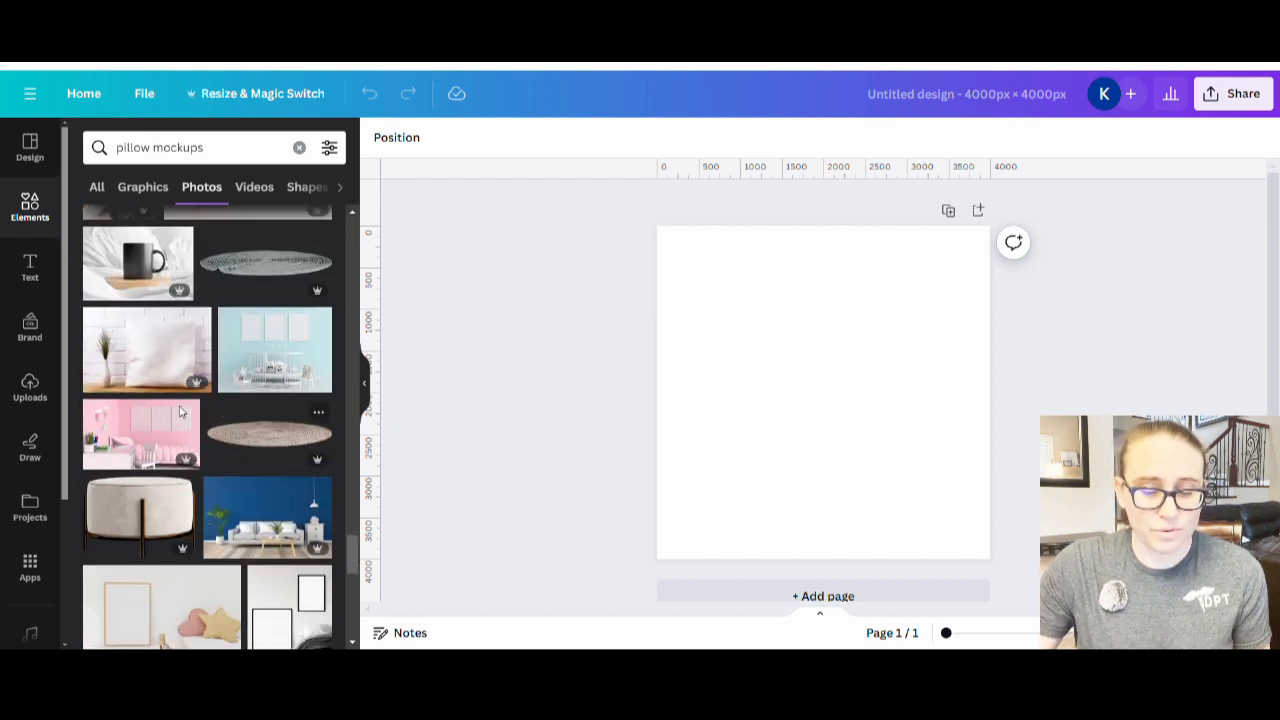
pyautogui.scroll(-4, 190, 410)
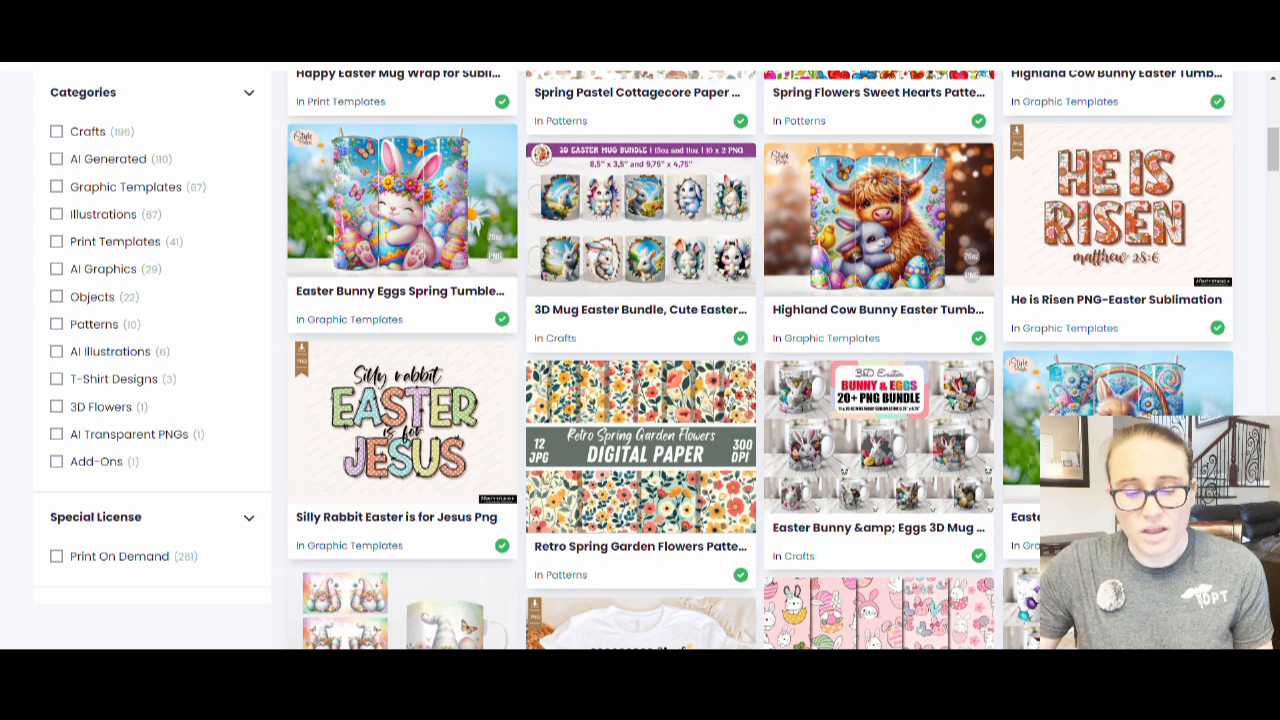
# Step: Switch to Creative Fabrica and search its graphics for "easter pillow mockup"
pyautogui.scroll(5, 790, 322)
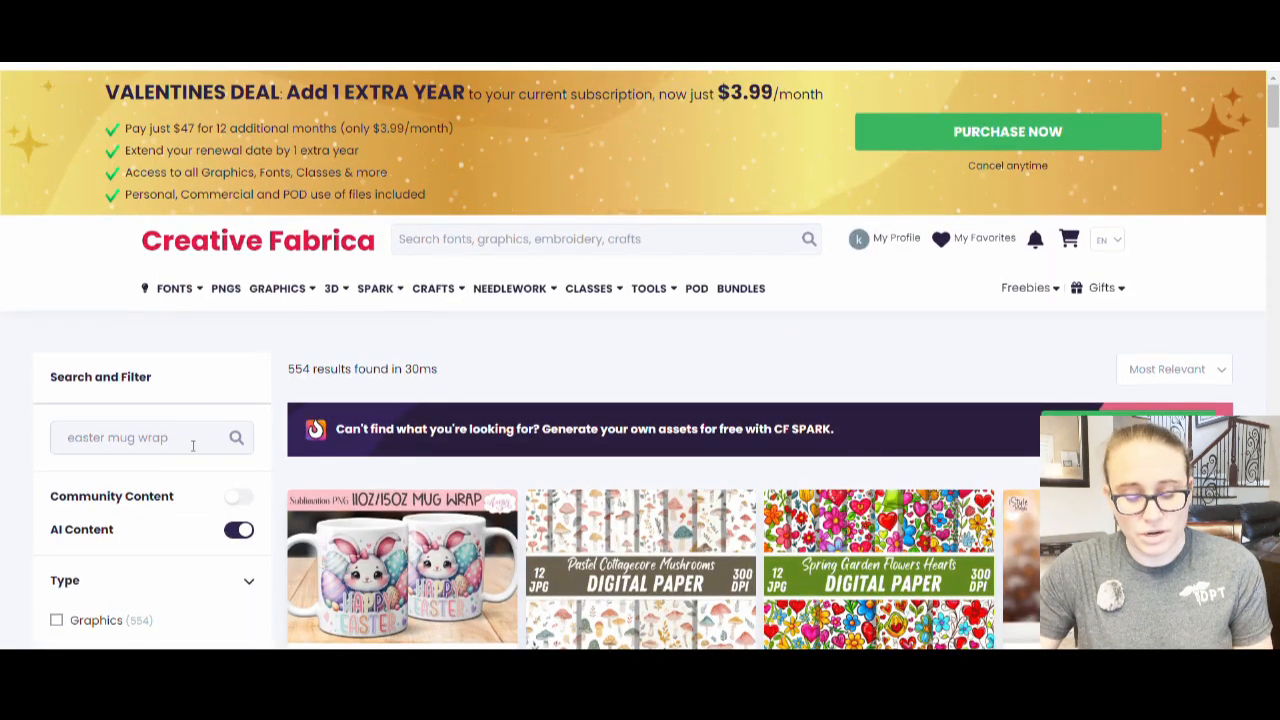
pyautogui.moveTo(193, 446); pyautogui.dragTo(25, 443)
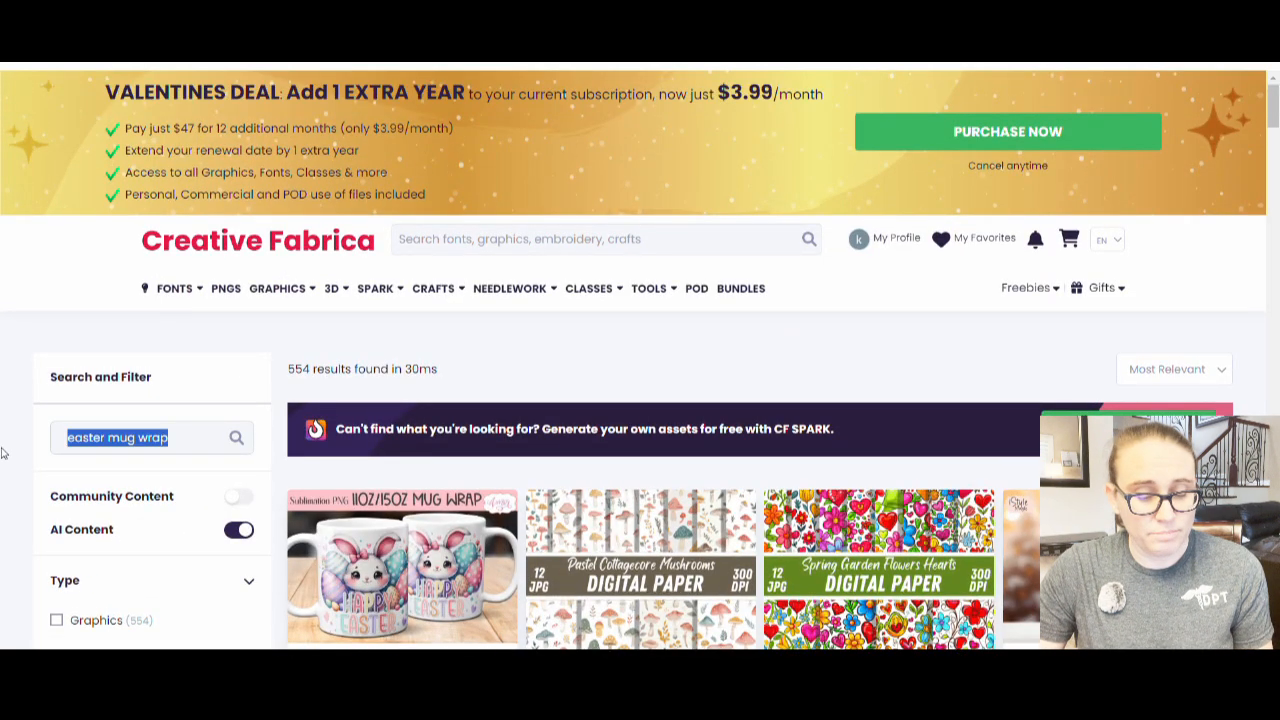
pyautogui.write('eas')
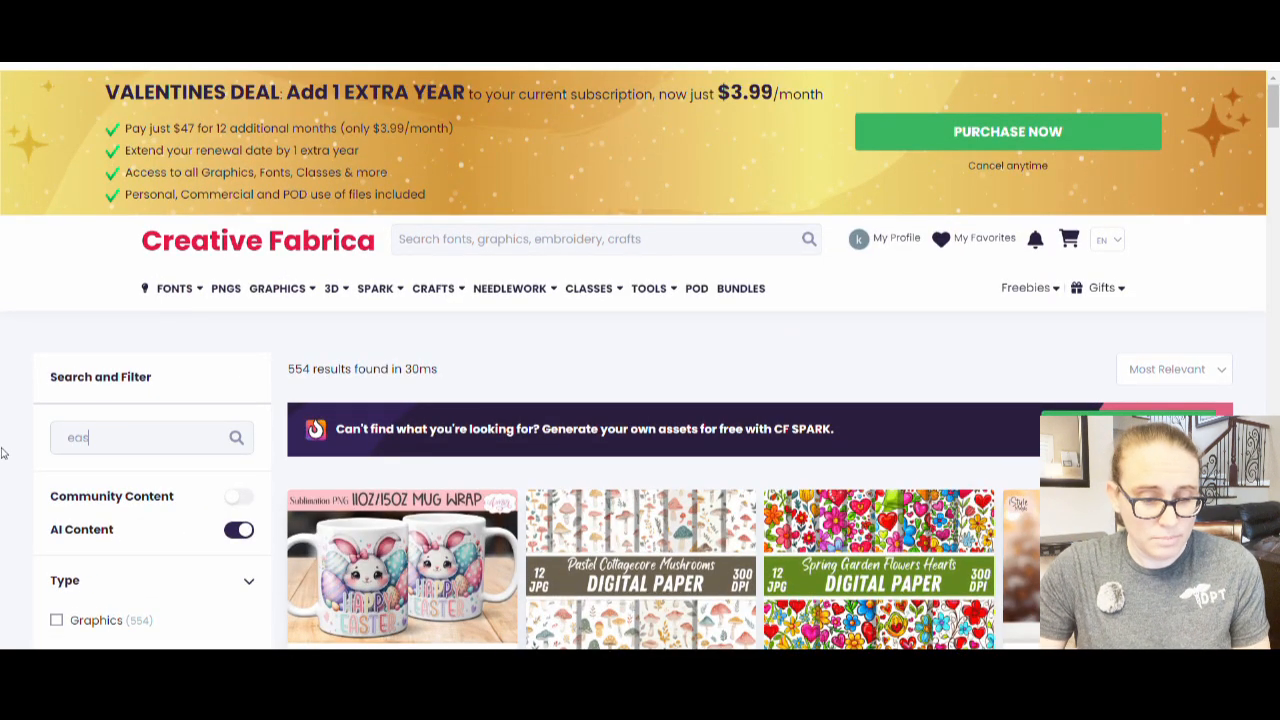
pyautogui.write('ter pillow mockup')
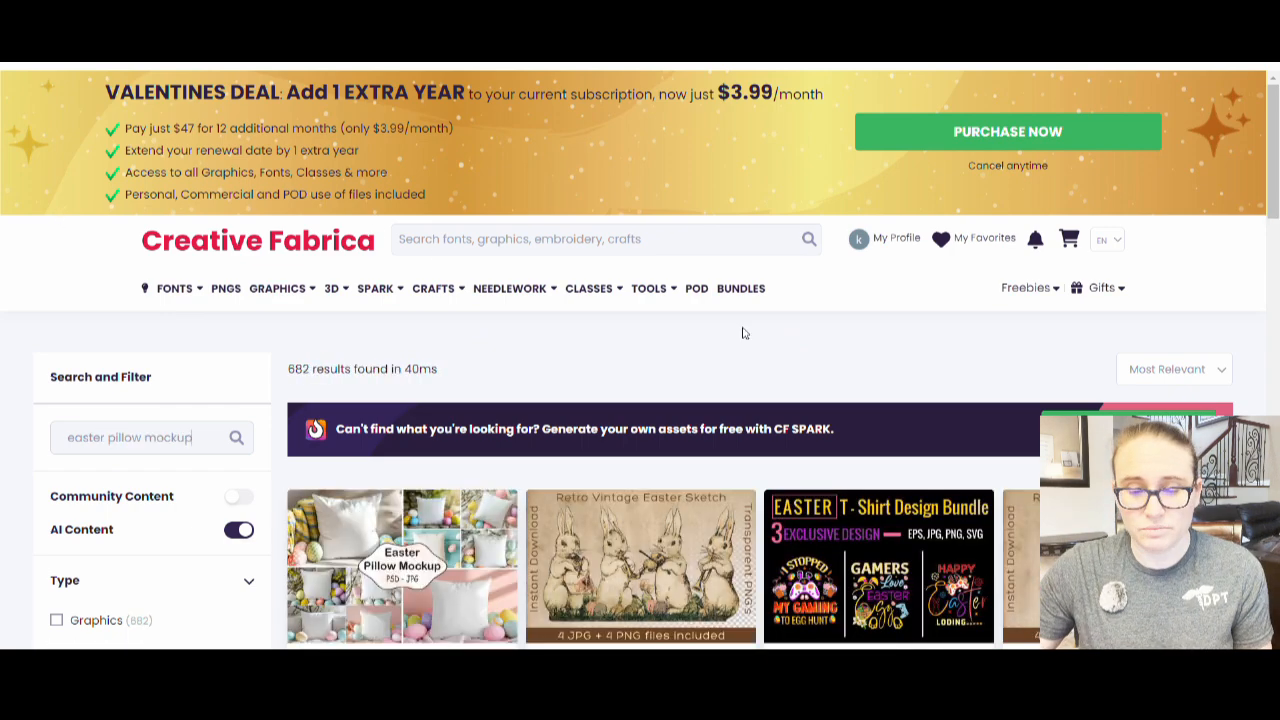
# Step: Examine the Creative Fabrica results for Easter-themed square pillow mockups and mockup bundles
pyautogui.scroll(-2, 820, 370)
pyautogui.scroll(-2, 892, 401)
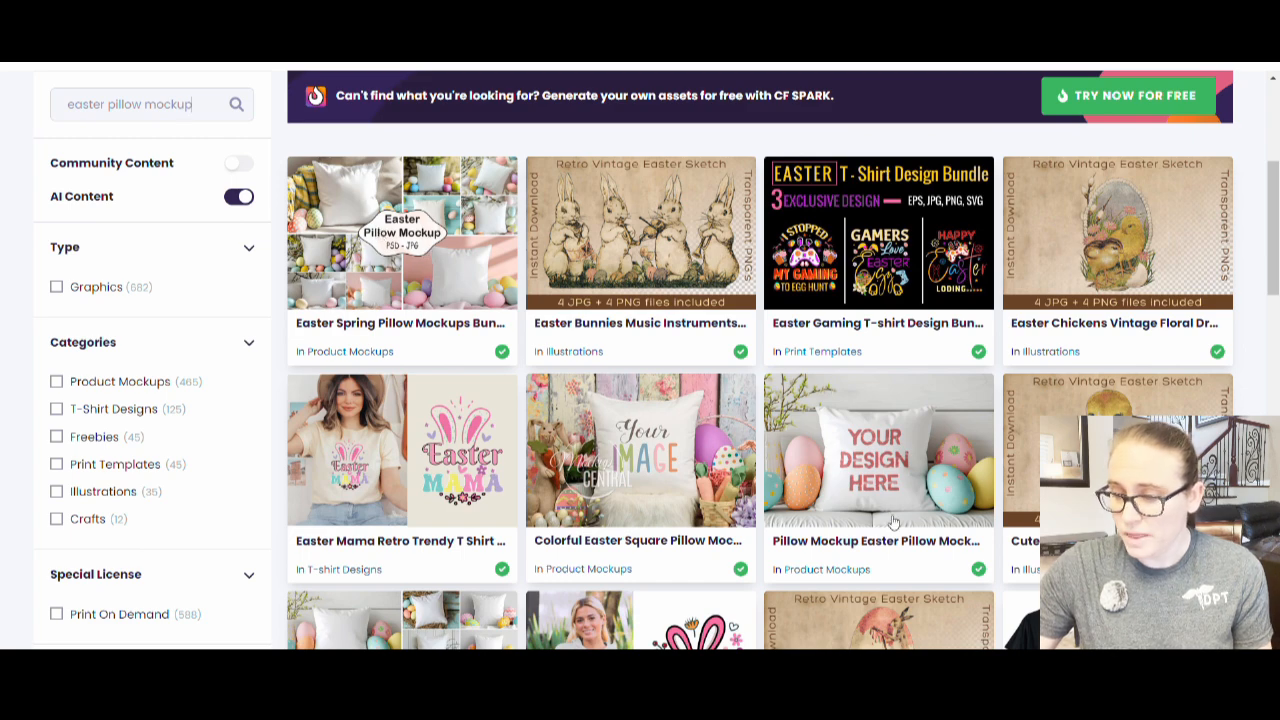
pyautogui.scroll(-3, 909, 449)
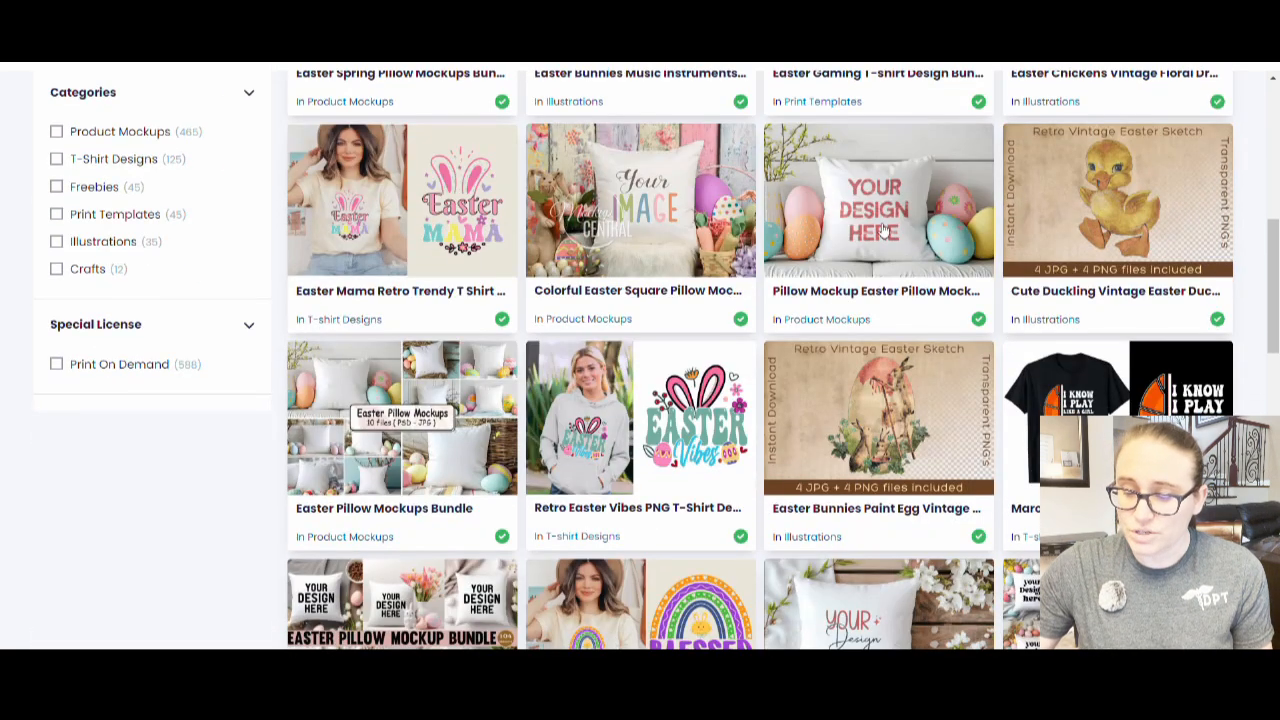
pyautogui.scroll(-1, 941, 245)
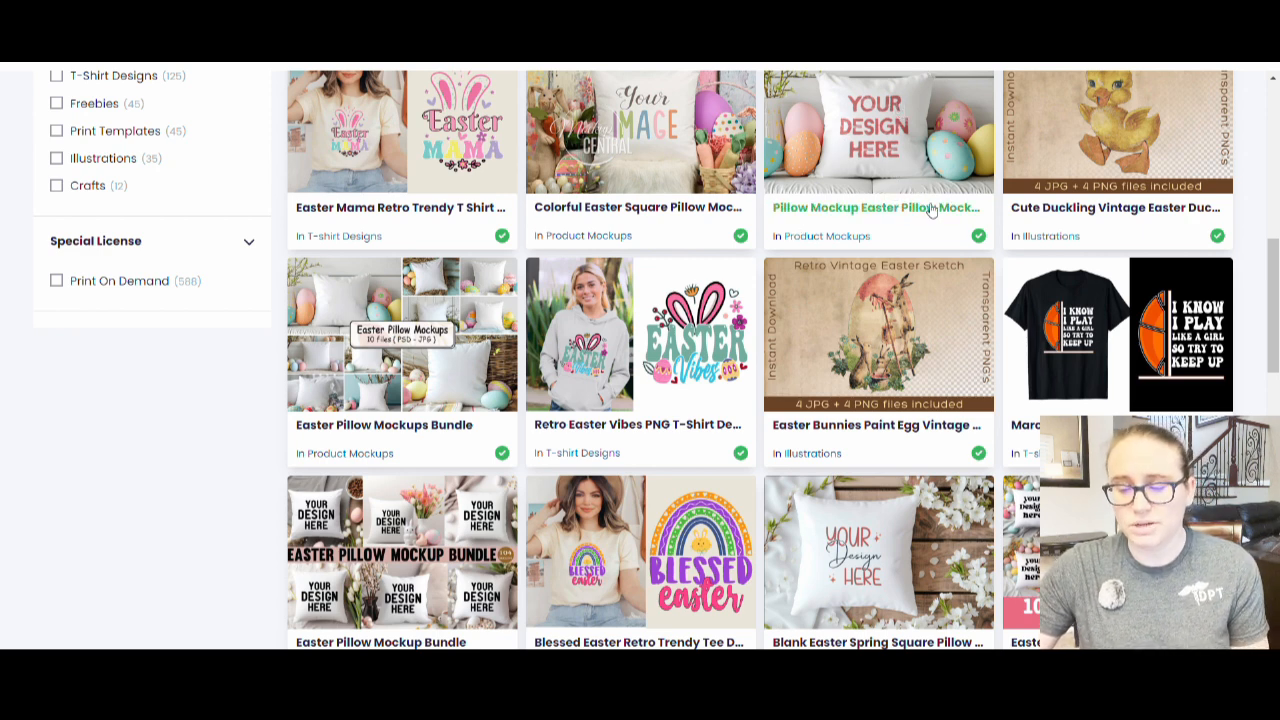
pyautogui.scroll(-1, 930, 228)
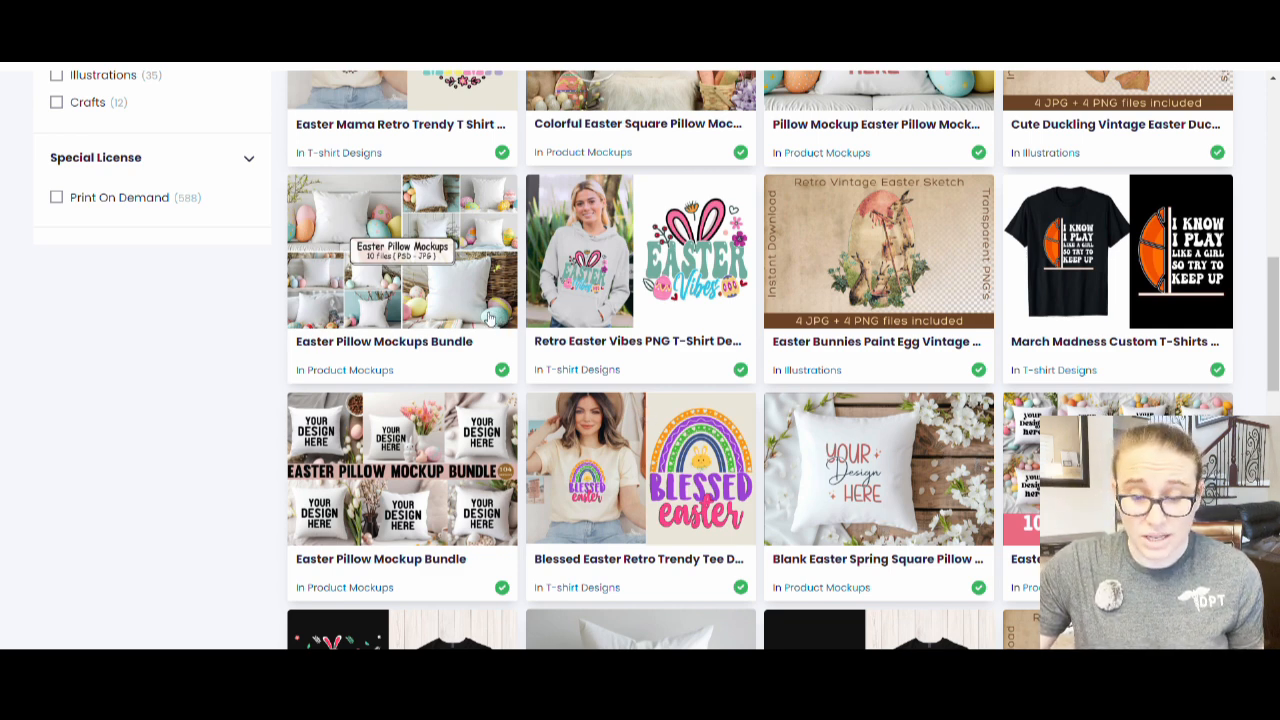
pyautogui.scroll(-2, 452, 252)
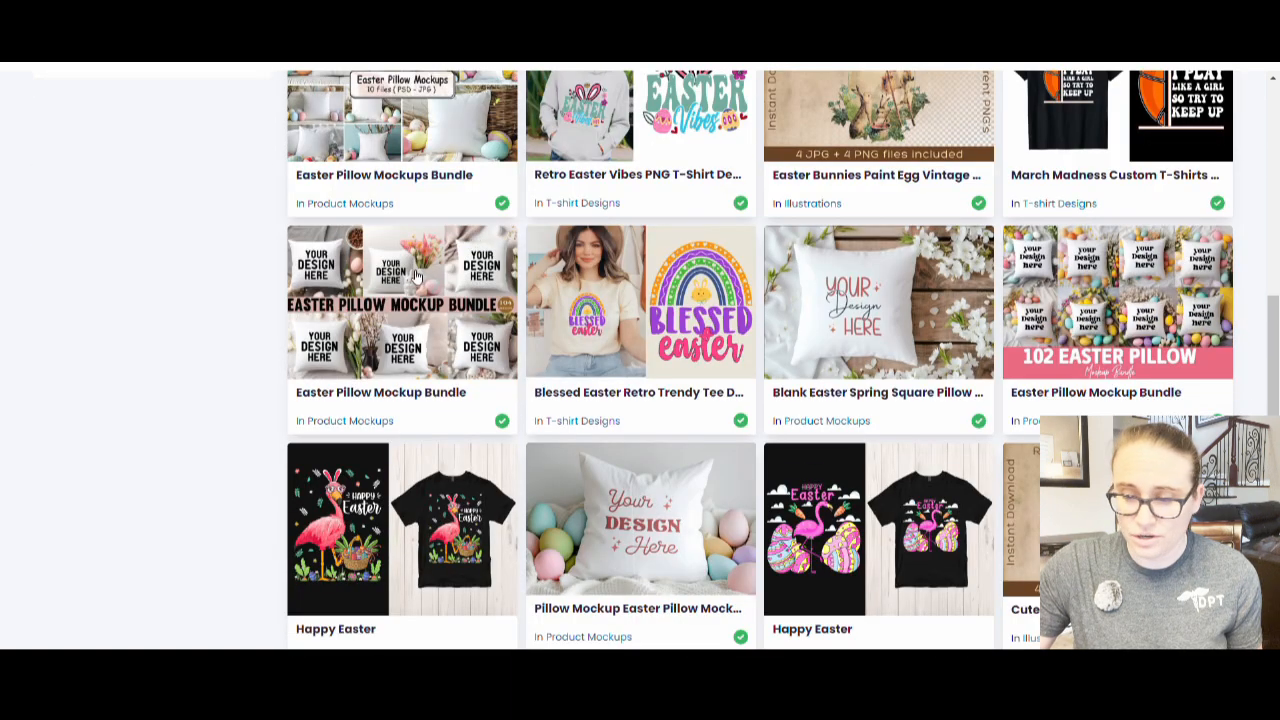
pyautogui.scroll(-1, 657, 366)
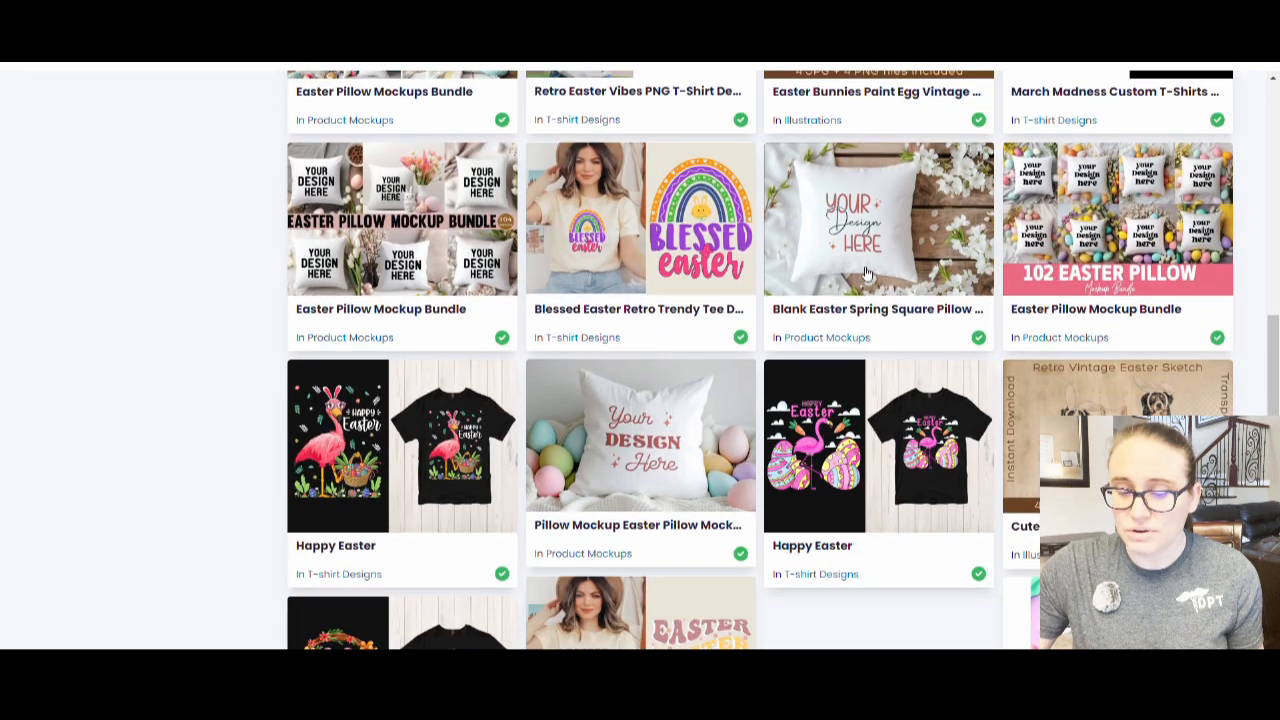
pyautogui.scroll(-3, 1257, 149)
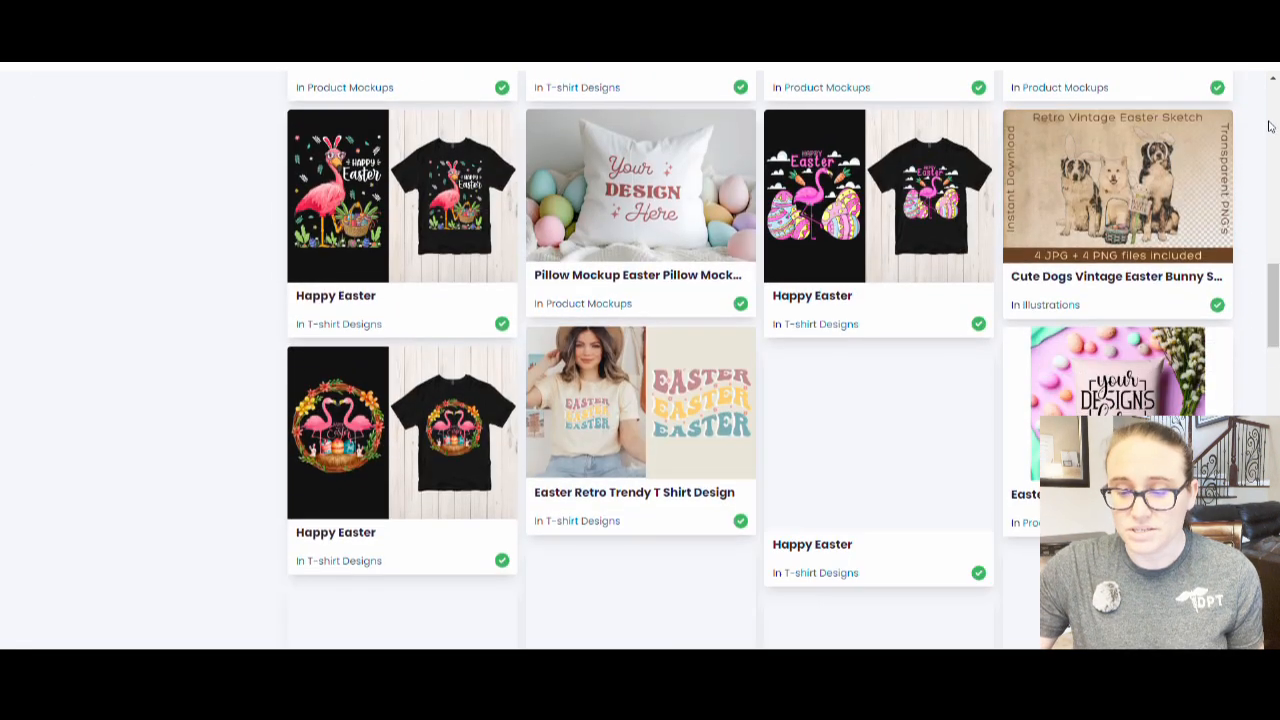
pyautogui.scroll(-4, 1000, 318)
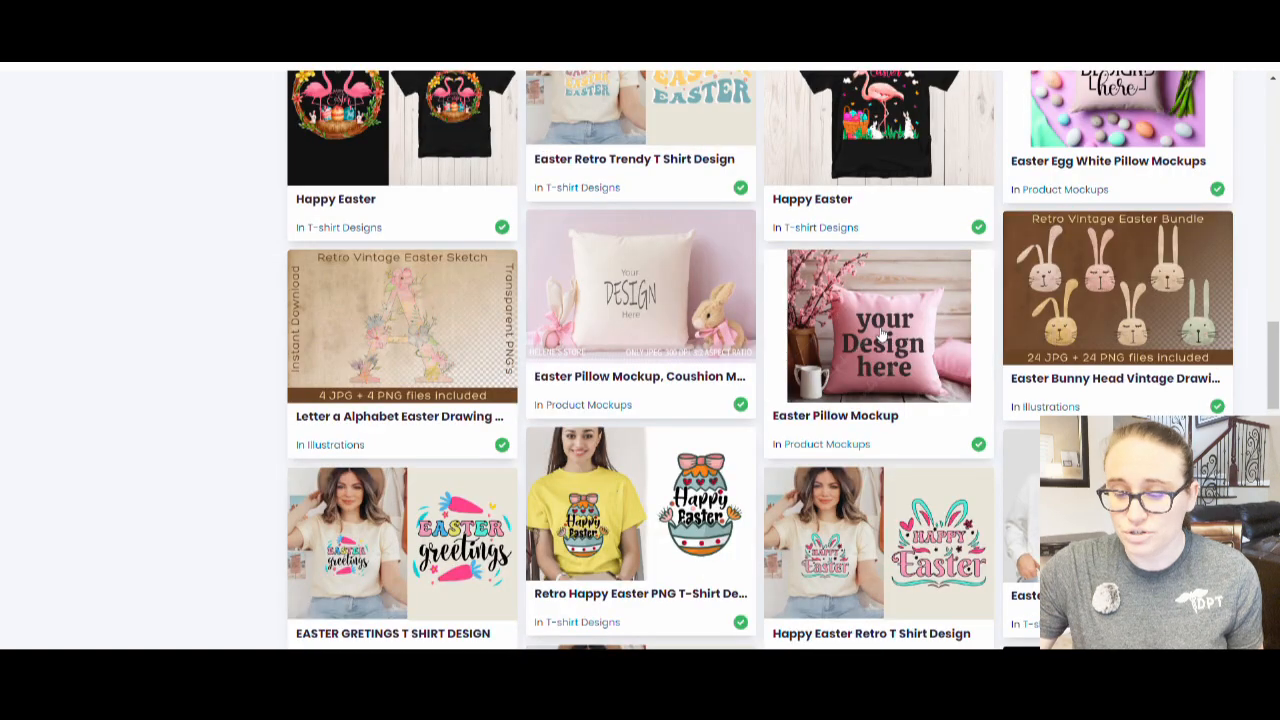
pyautogui.scroll(-2, 882, 333)
pyautogui.scroll(-2, 900, 252)
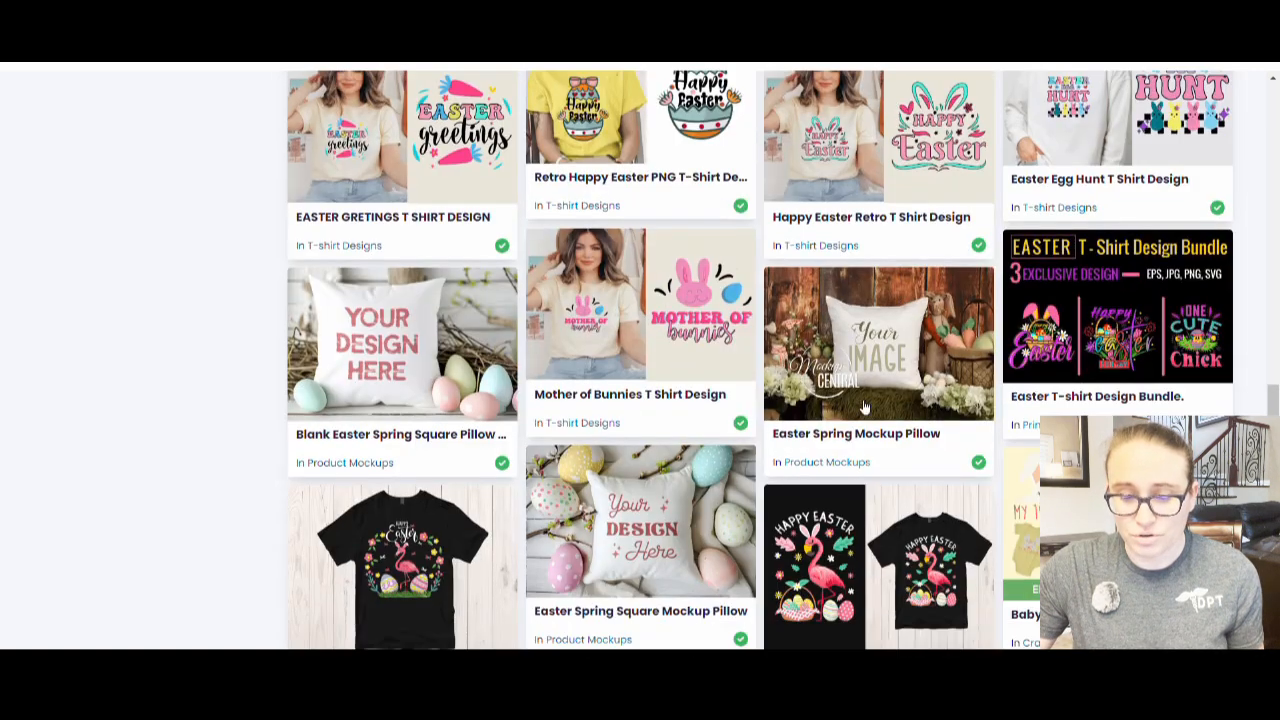
pyautogui.scroll(-3, 672, 376)
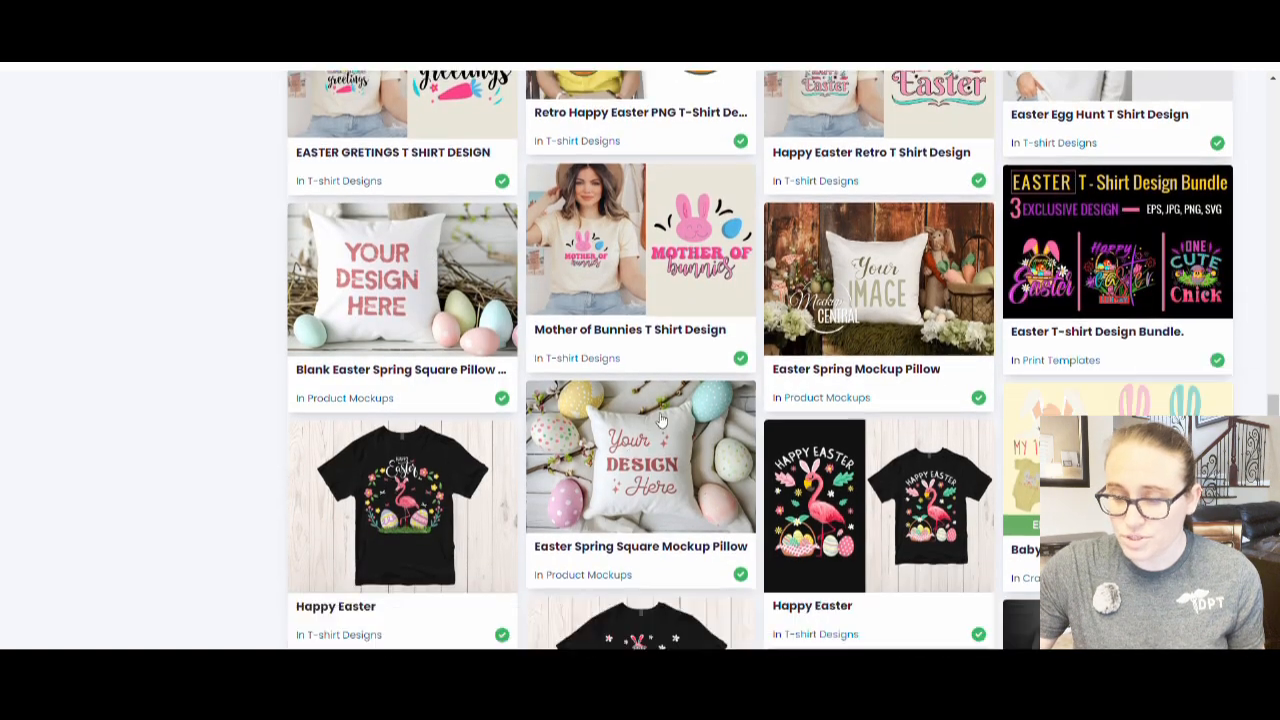
pyautogui.scroll(-1, 672, 376)
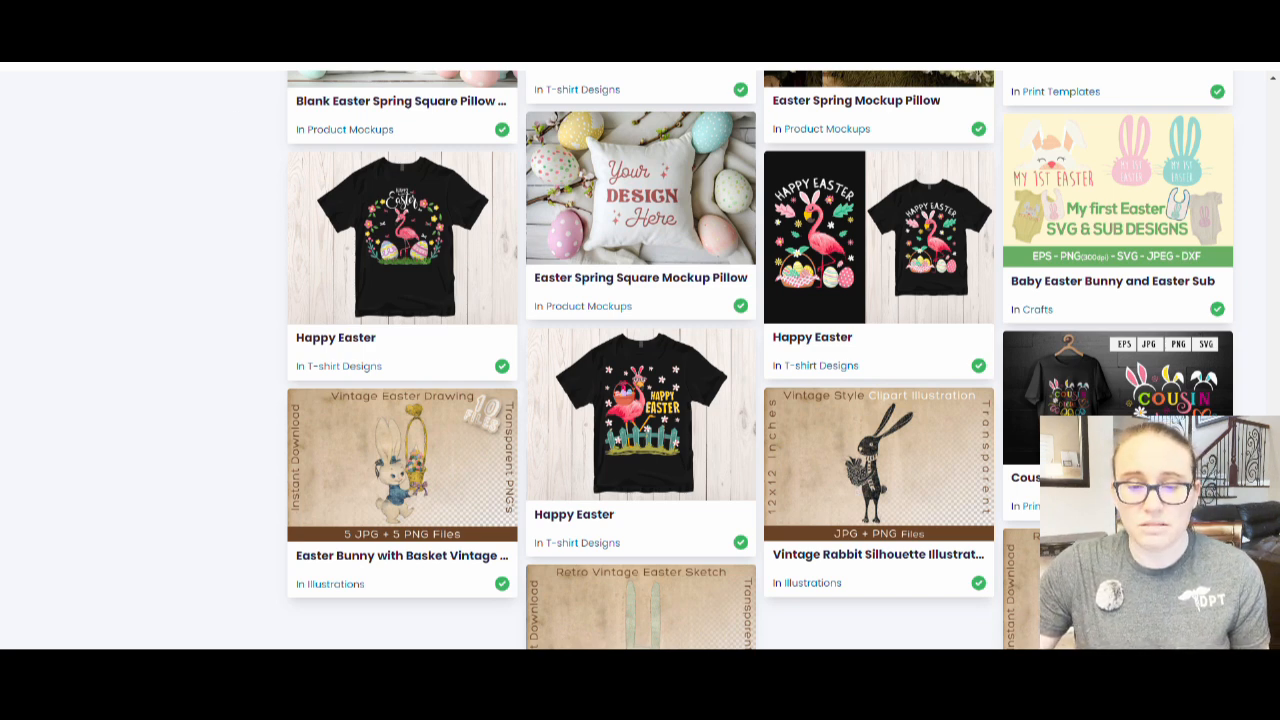
# Step: Switch back to Canva and add the photo of a white pillow with Easter eggs on teal wood to the design
pyautogui.click(200, 14)
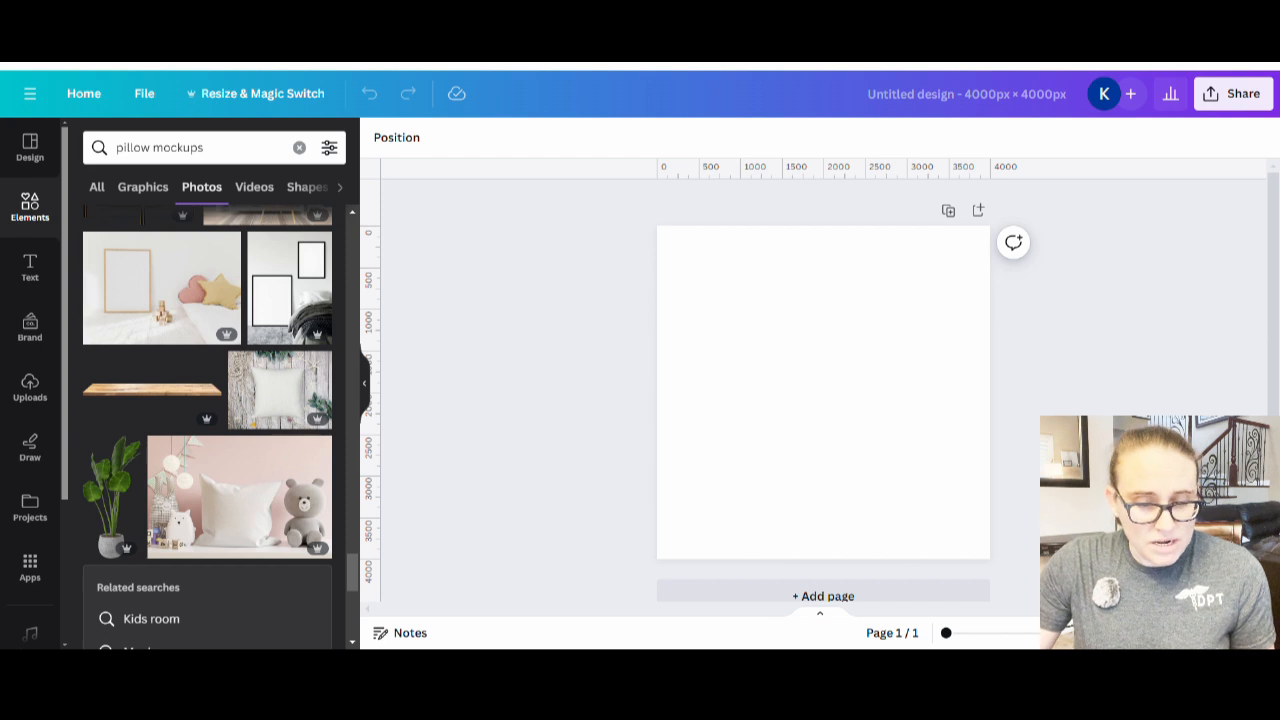
pyautogui.scroll(-5, 248, 413)
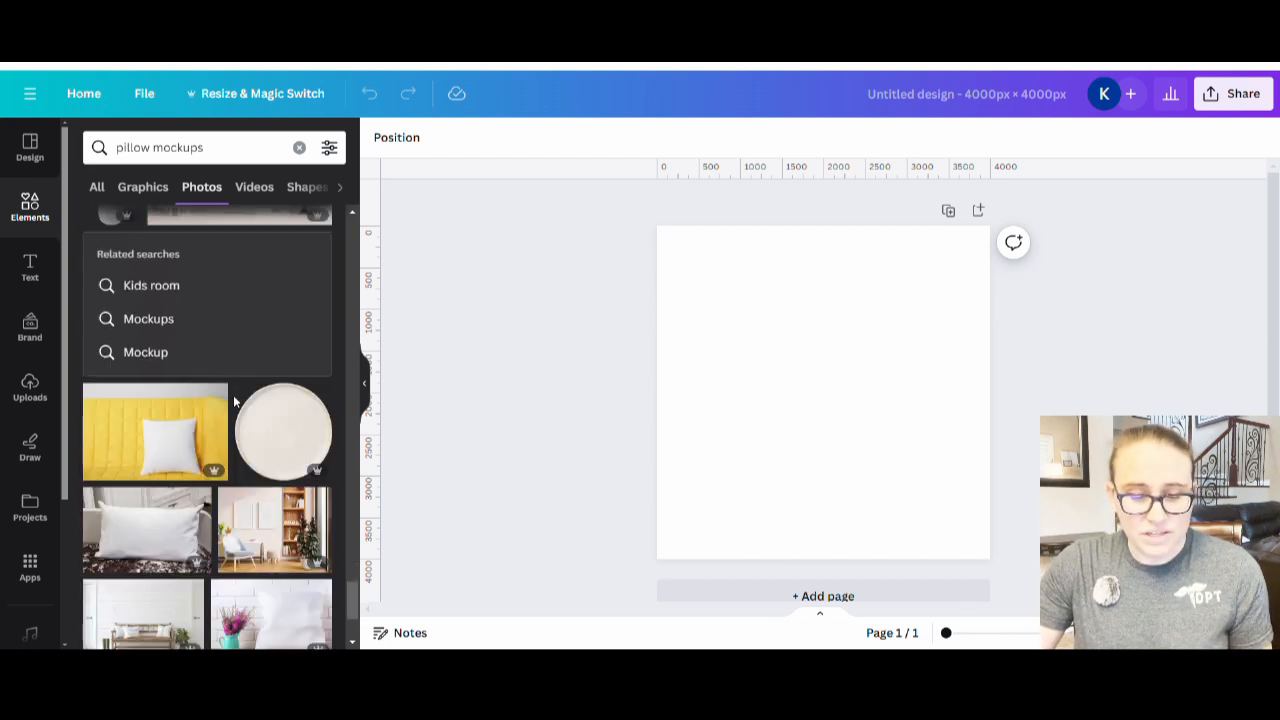
pyautogui.scroll(-5, 339, 462)
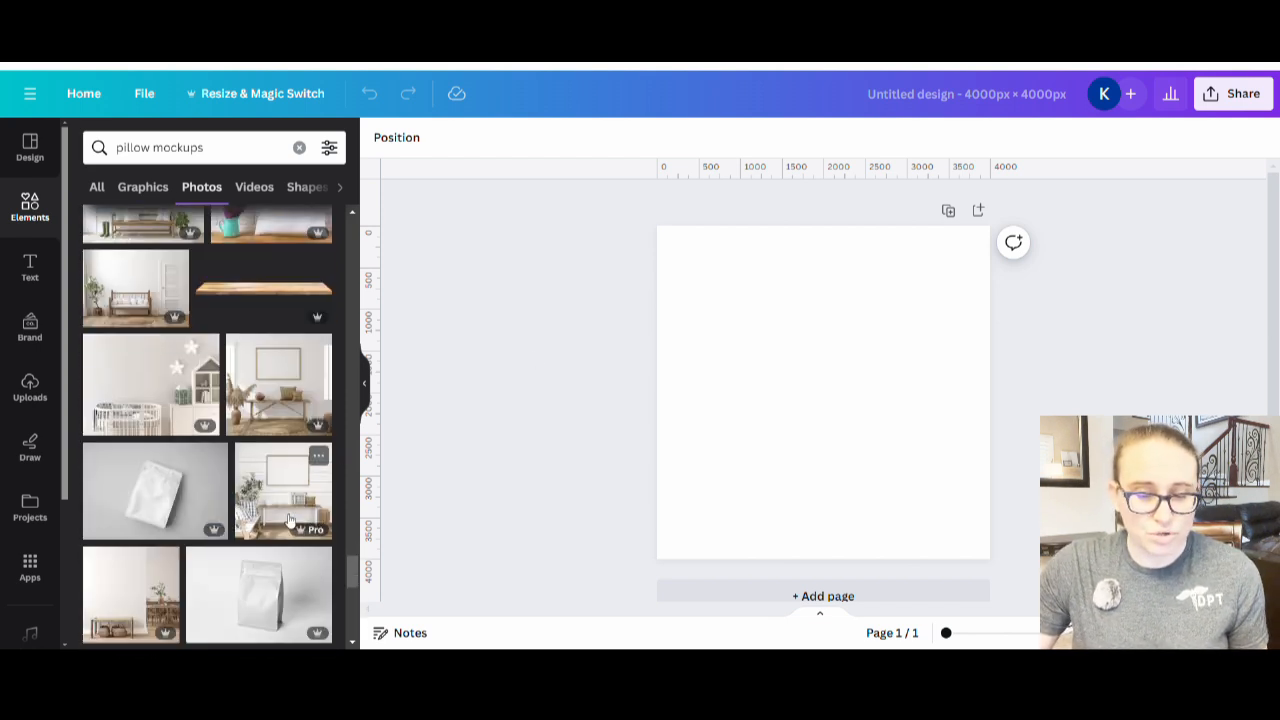
pyautogui.scroll(-5, 250, 540)
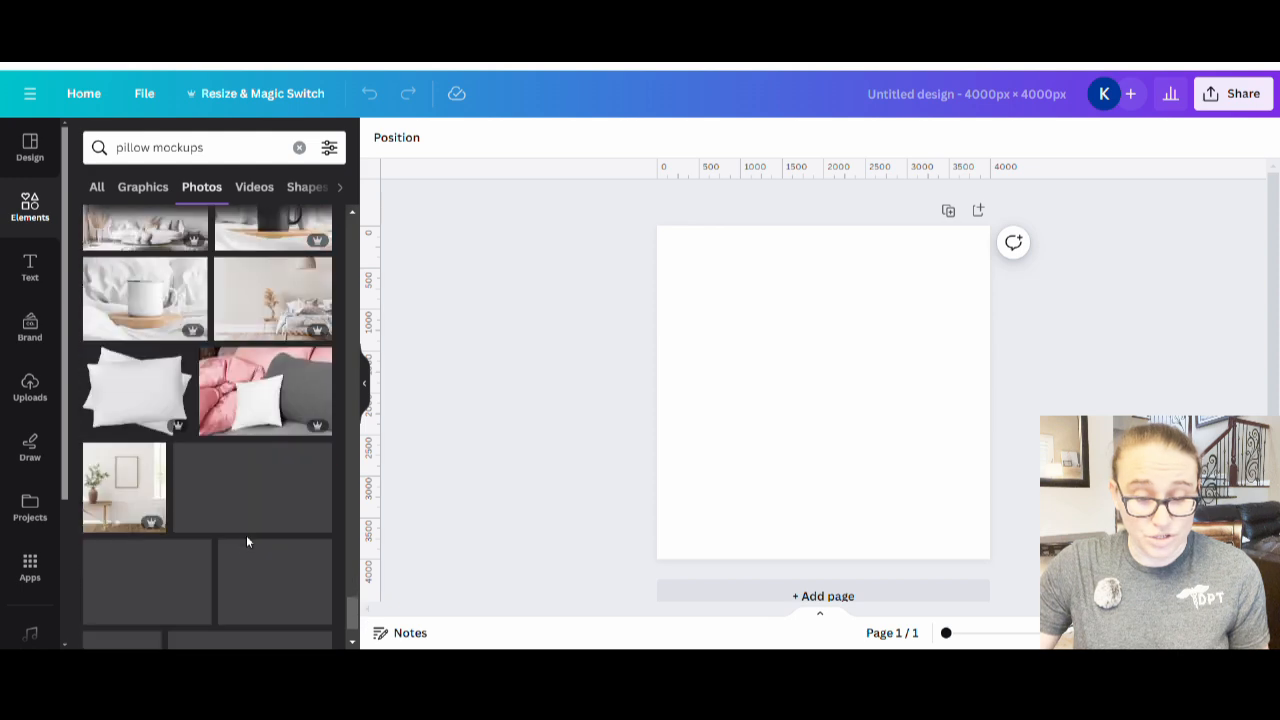
pyautogui.scroll(-3, 232, 573)
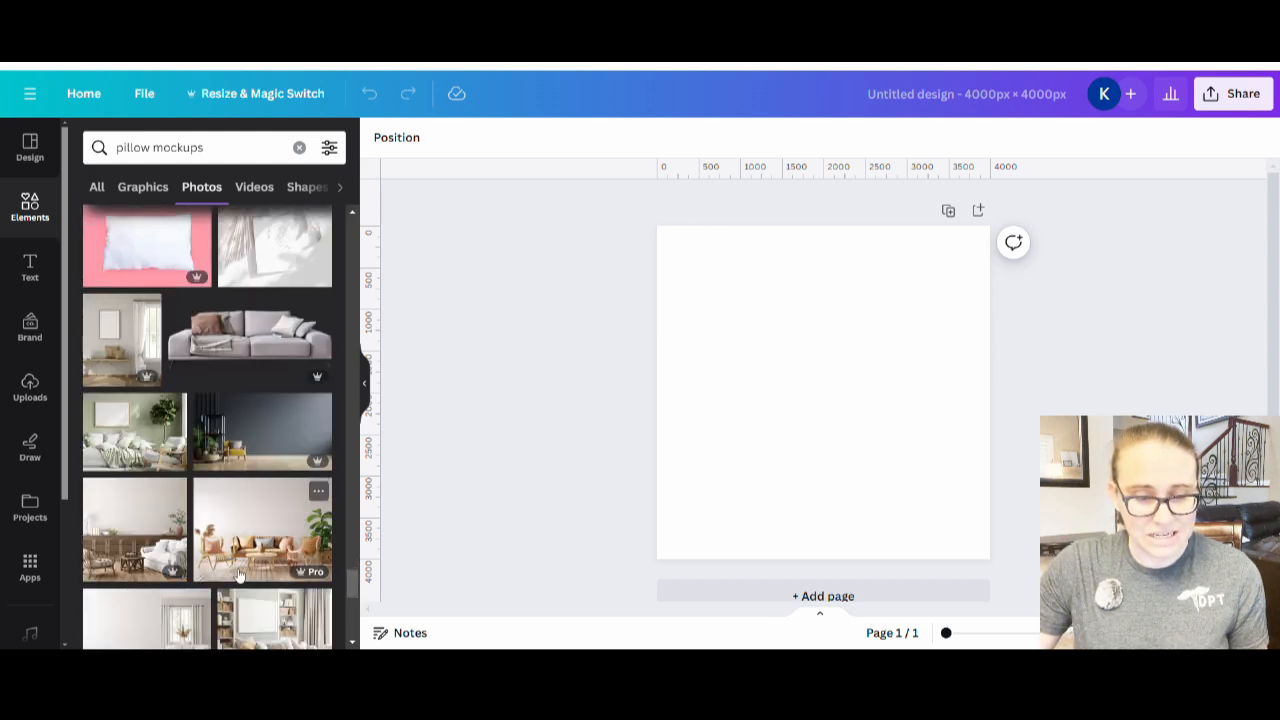
pyautogui.scroll(-3, 233, 560)
pyautogui.scroll(-3, 231, 552)
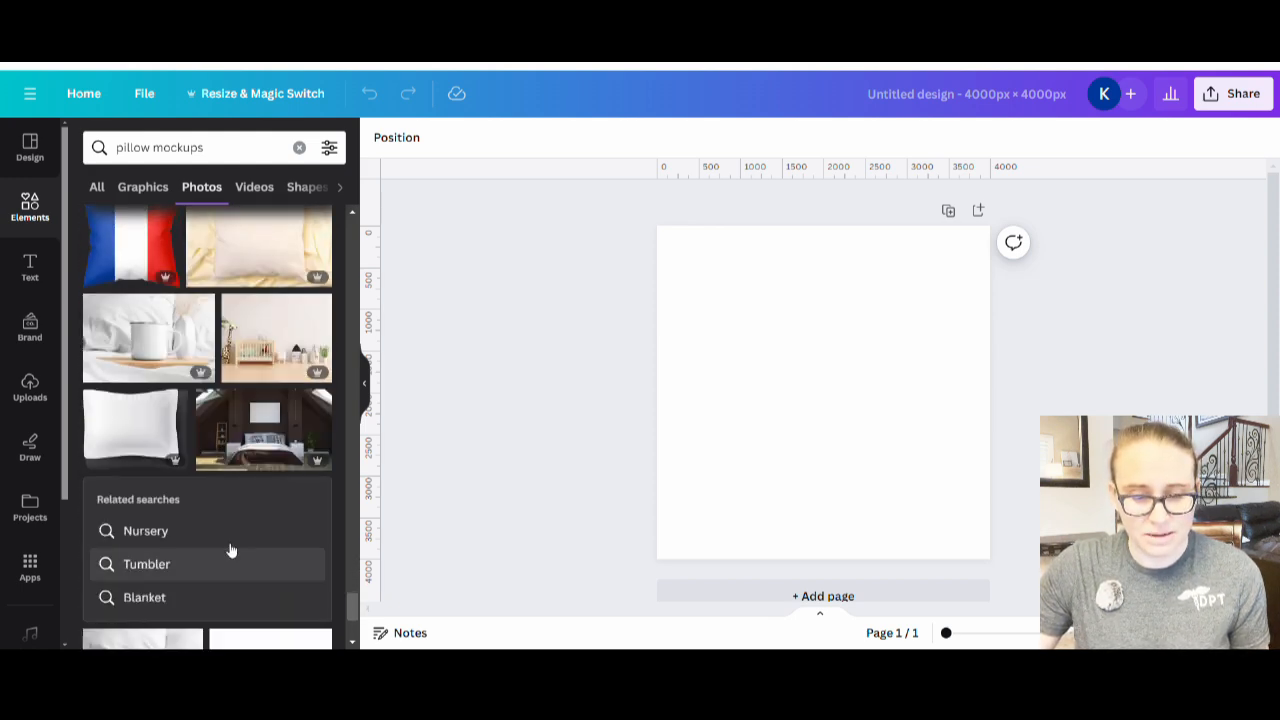
pyautogui.scroll(-3, 240, 545)
pyautogui.click(252, 533)
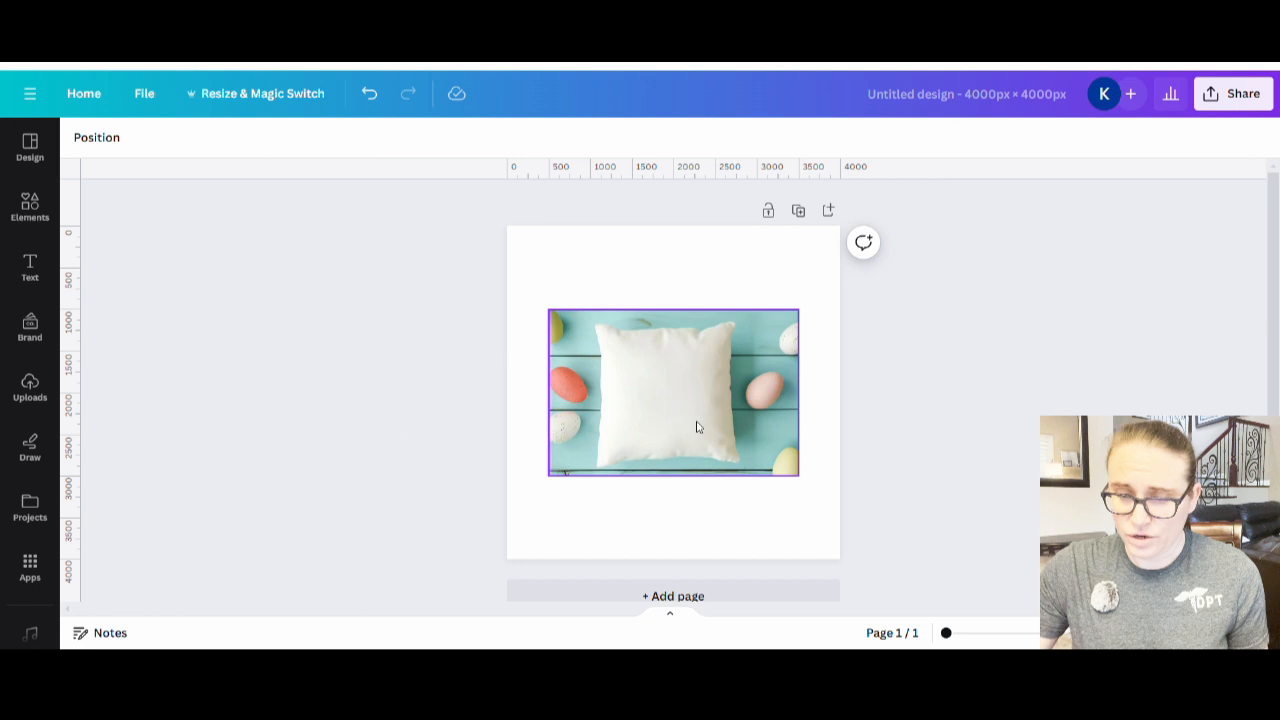
# Step: Enlarge the teal wood pillow photo to fill the whole page, with the white pillow centred
pyautogui.moveTo(694, 423); pyautogui.dragTo(650, 344)
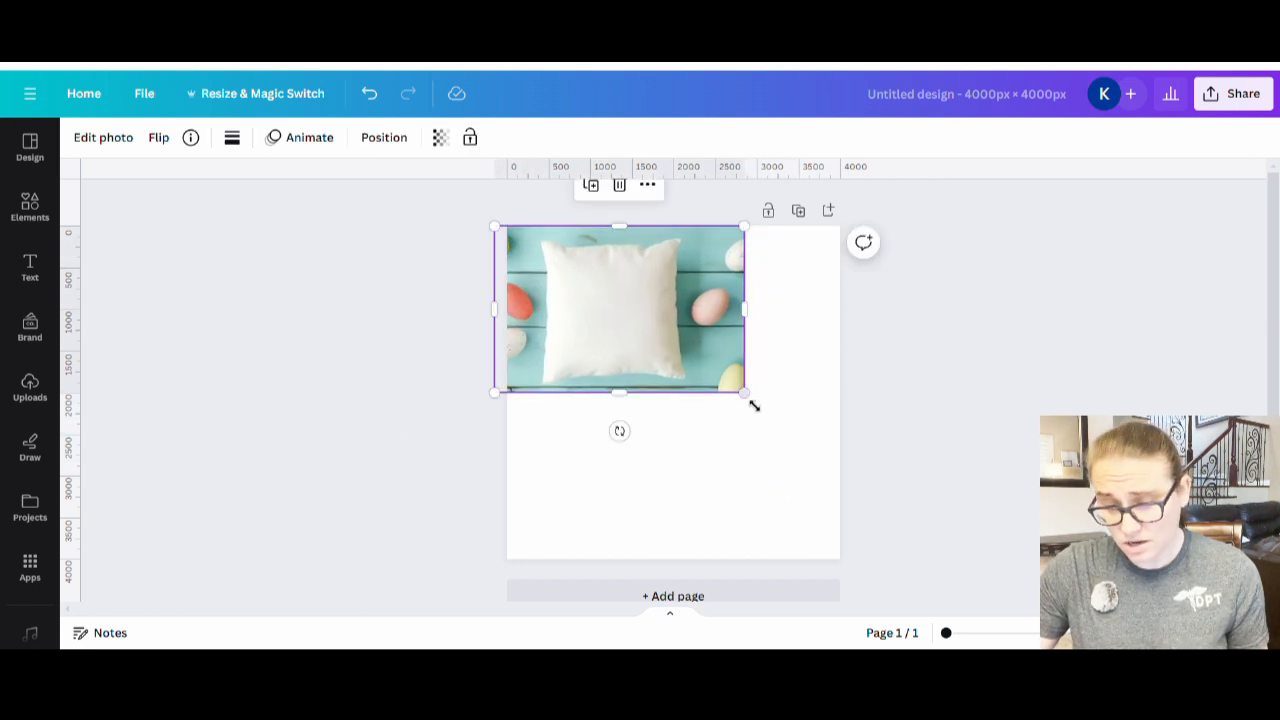
pyautogui.moveTo(746, 393); pyautogui.dragTo(952, 640)
pyautogui.moveTo(766, 463); pyautogui.dragTo(746, 483)
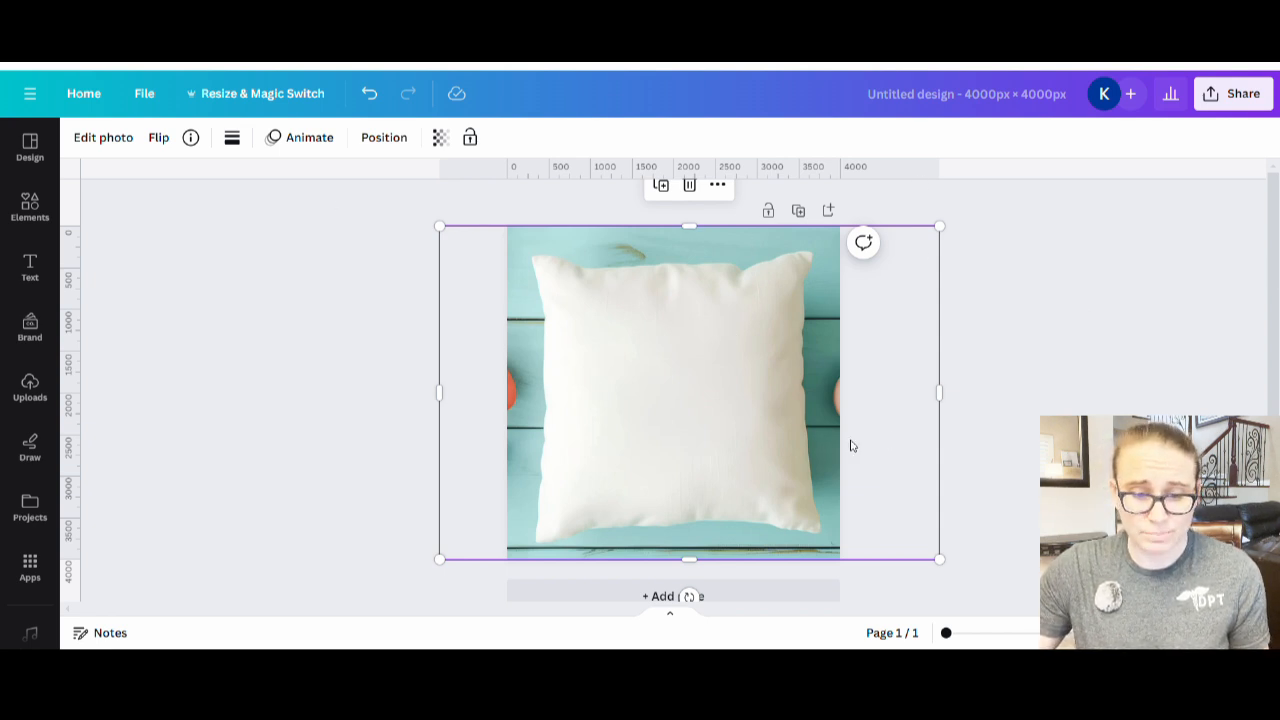
pyautogui.click(246, 382)
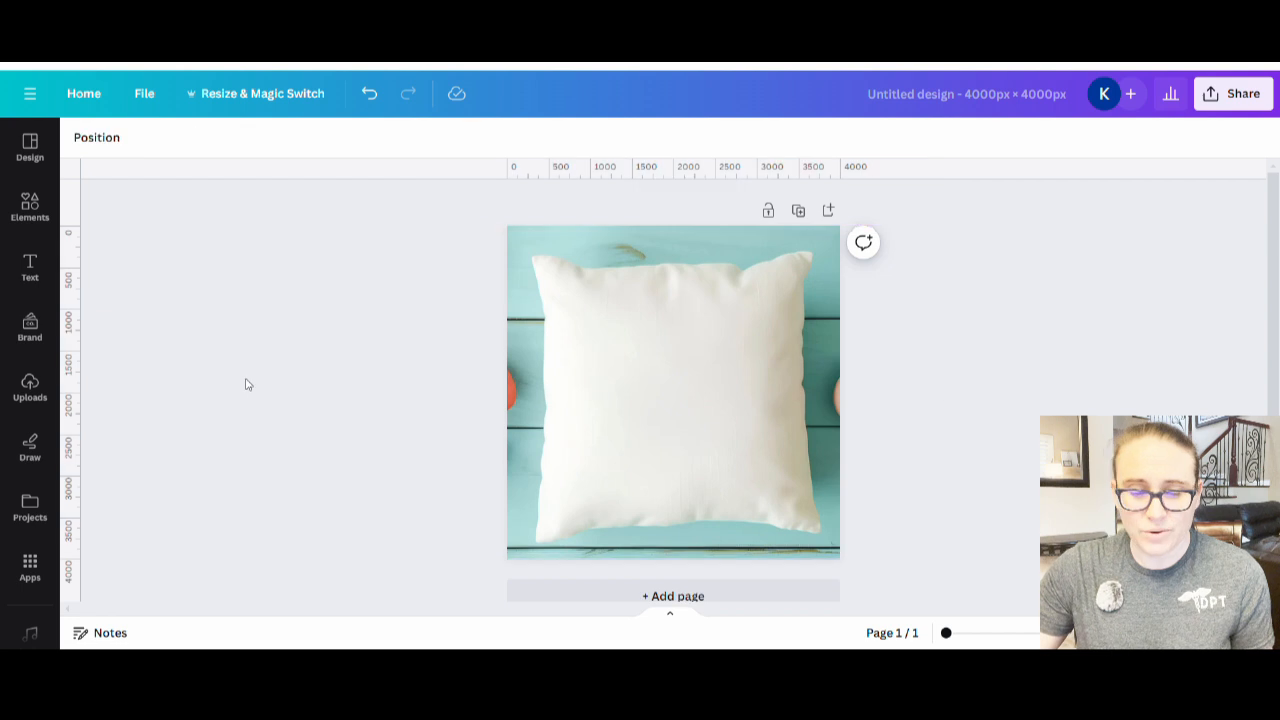
# Step: Add the uploaded bunny pillow image to the page and remove its white background
pyautogui.click(30, 390)
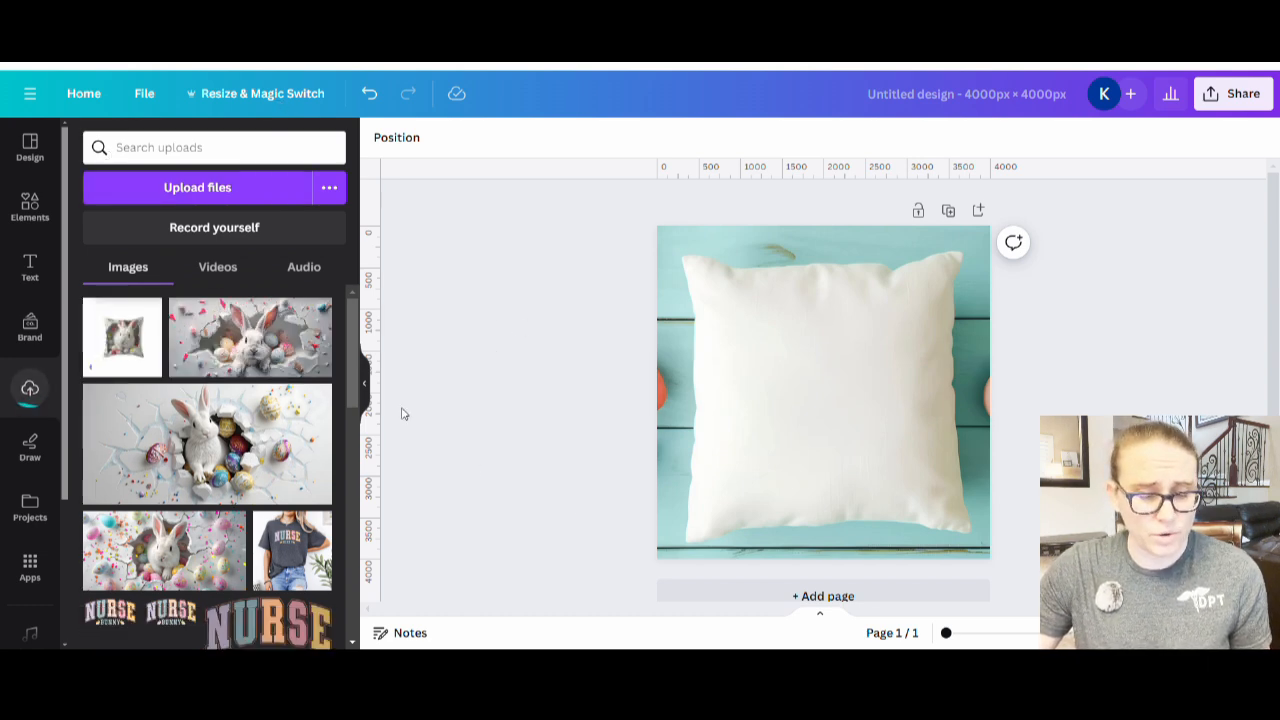
pyautogui.click(365, 393)
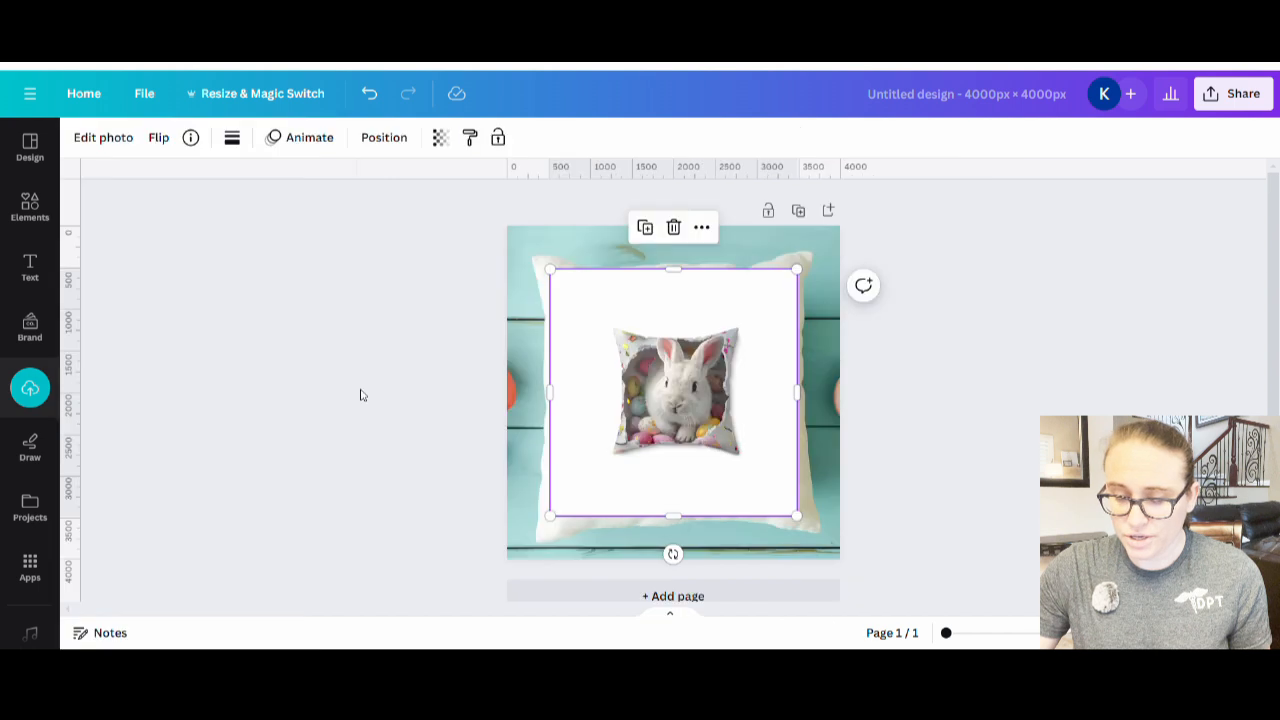
pyautogui.click(409, 517)
pyautogui.click(686, 429)
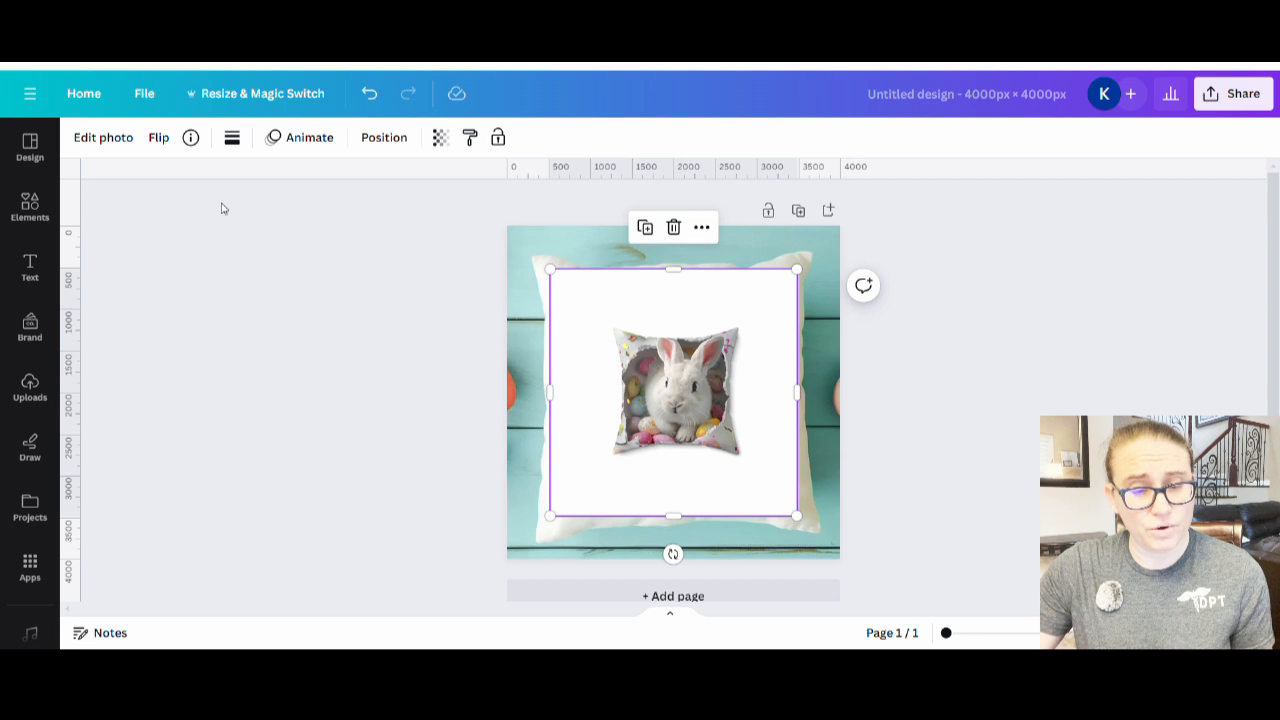
pyautogui.click(102, 138)
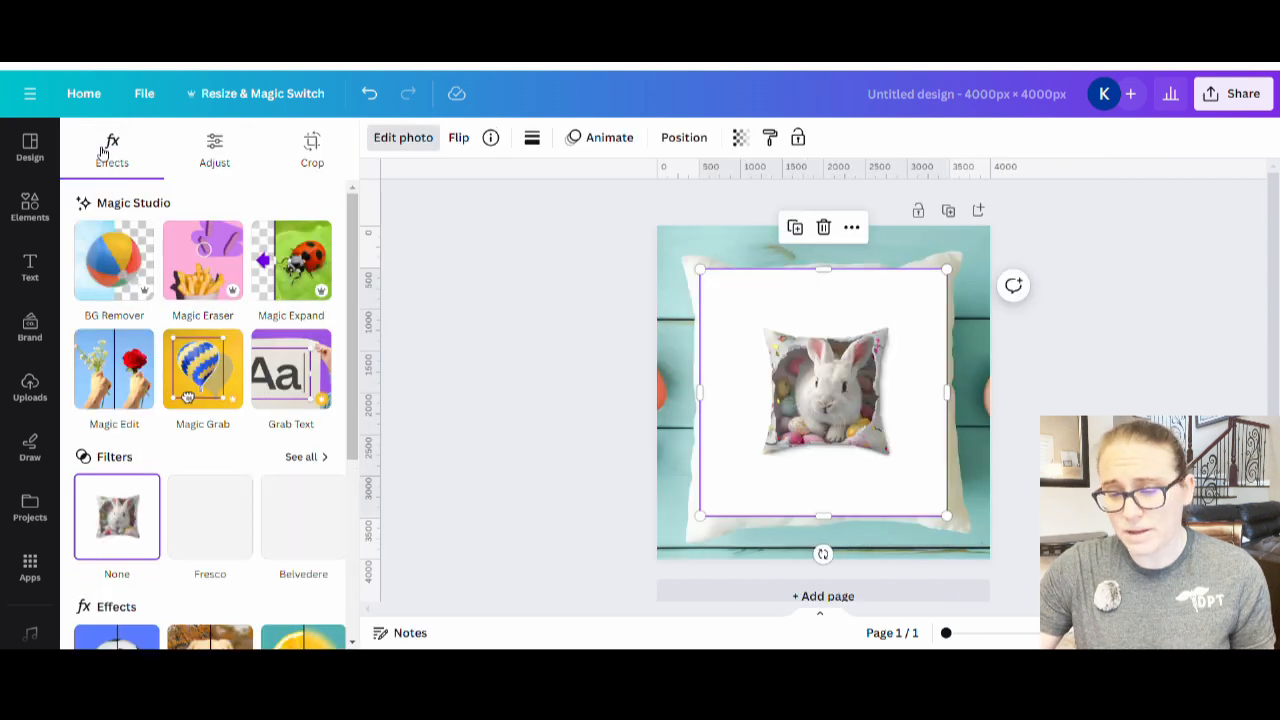
pyautogui.click(130, 237)
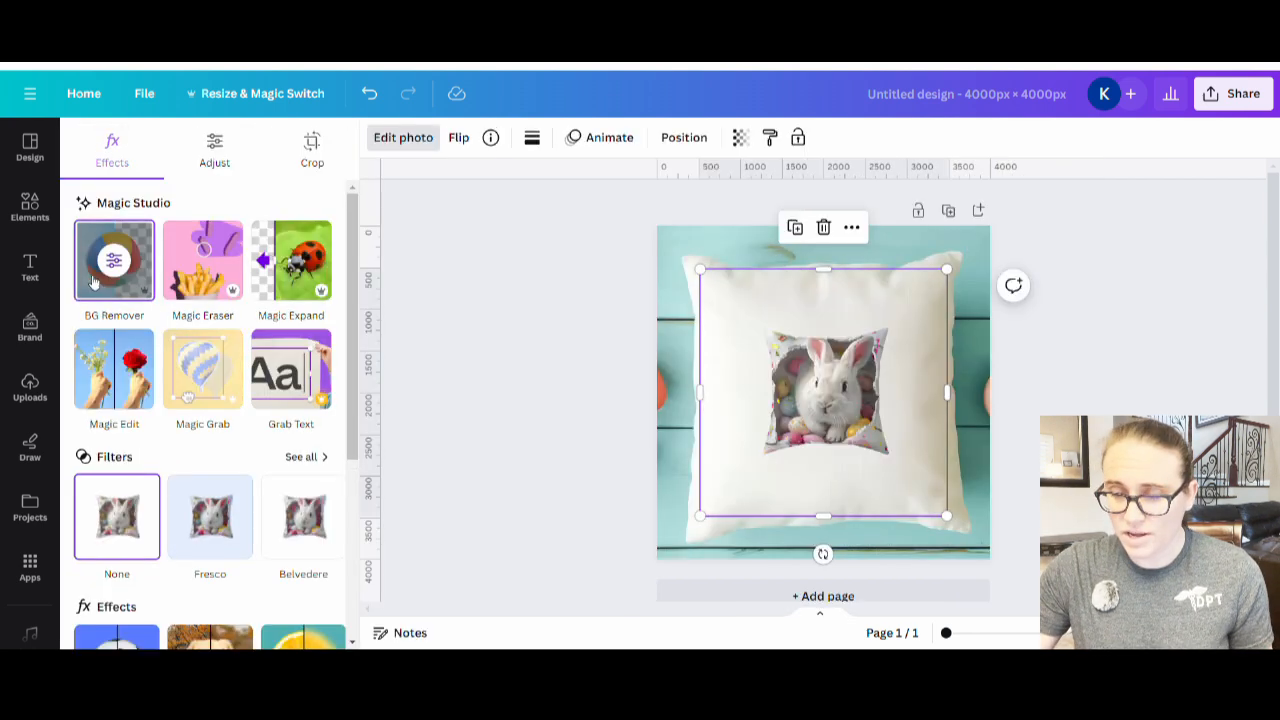
# Step: Crop the empty margins on all four sides of the bunny pillow image
pyautogui.moveTo(824, 270); pyautogui.dragTo(824, 311)
pyautogui.moveTo(823, 517); pyautogui.dragTo(840, 474)
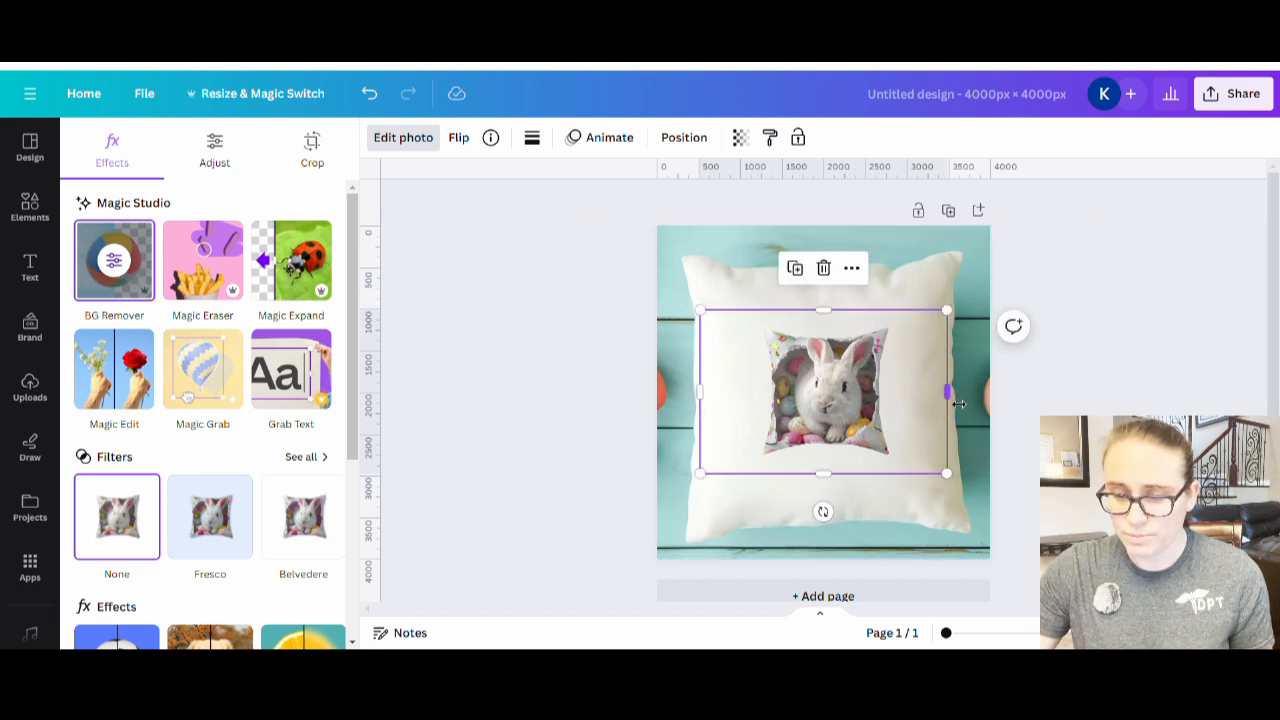
pyautogui.moveTo(948, 391); pyautogui.dragTo(907, 392)
pyautogui.moveTo(701, 392); pyautogui.dragTo(746, 392)
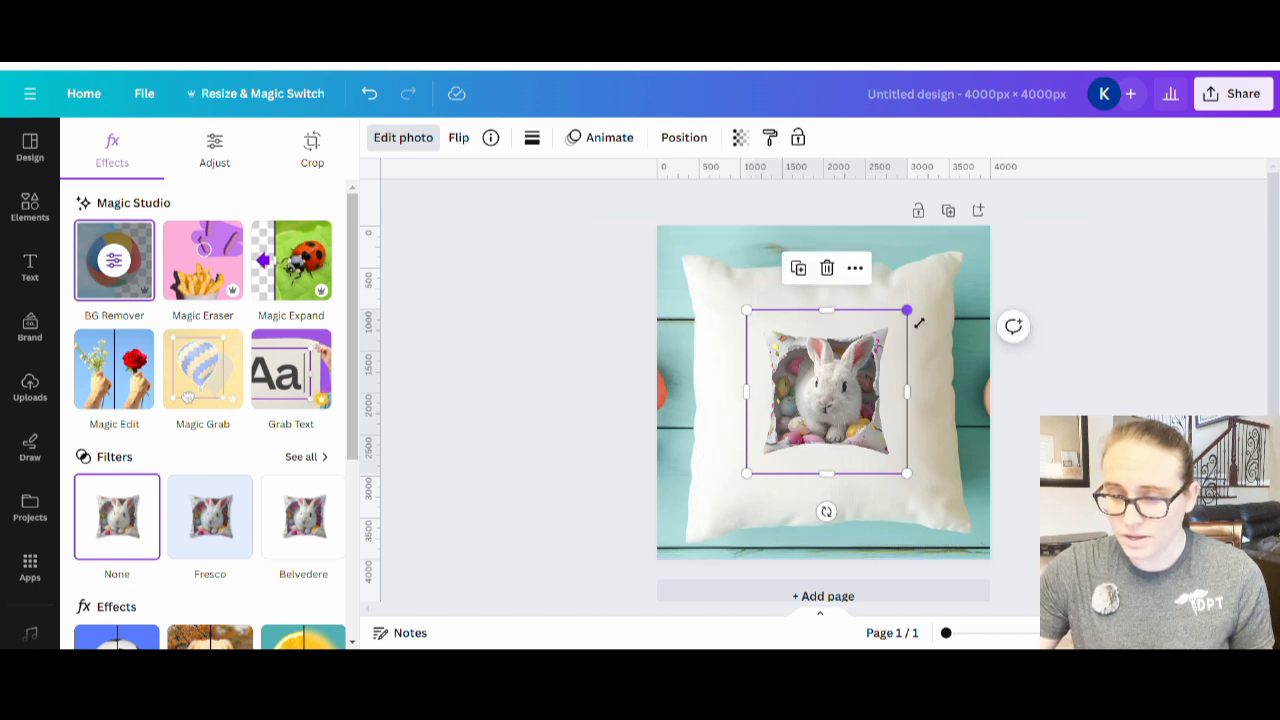
# Step: Enlarge the bunny pillow image and position it so it covers the blank white pillow in the photo
pyautogui.moveTo(907, 311); pyautogui.dragTo(1238, 226)
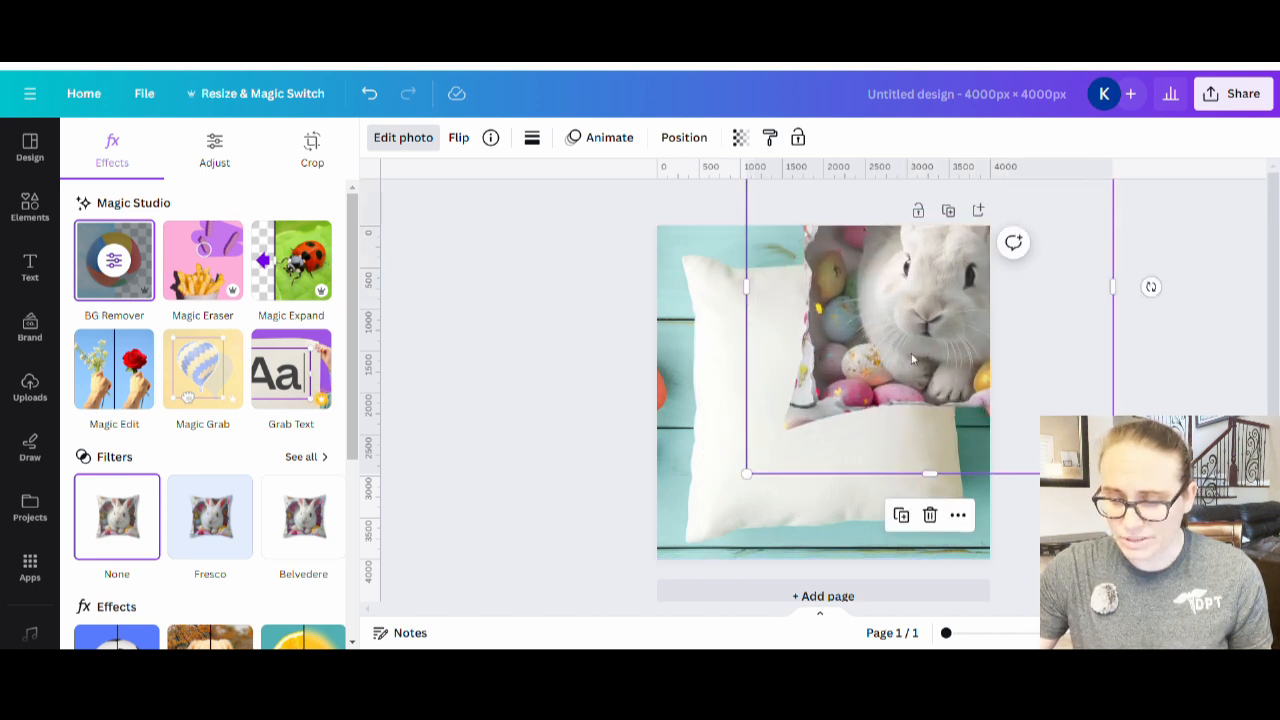
pyautogui.moveTo(925, 352); pyautogui.dragTo(823, 451)
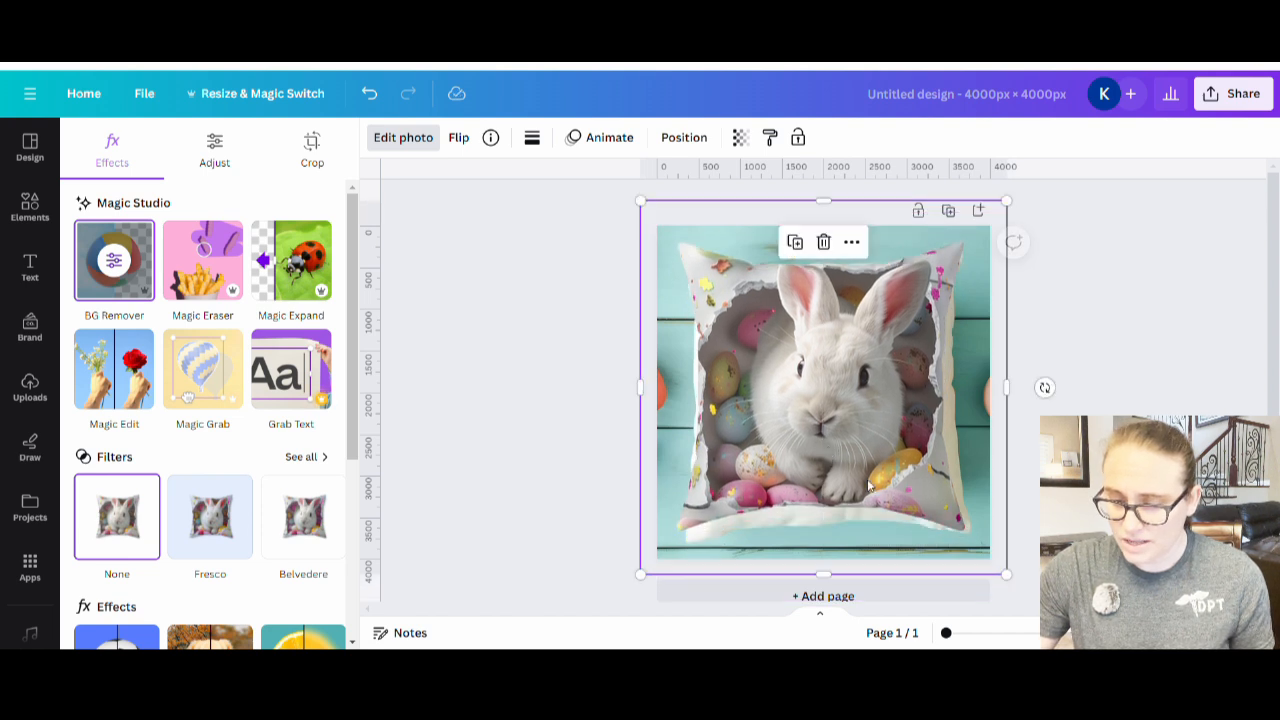
pyautogui.moveTo(1006, 577); pyautogui.dragTo(1035, 604)
pyautogui.moveTo(756, 432); pyautogui.dragTo(746, 426)
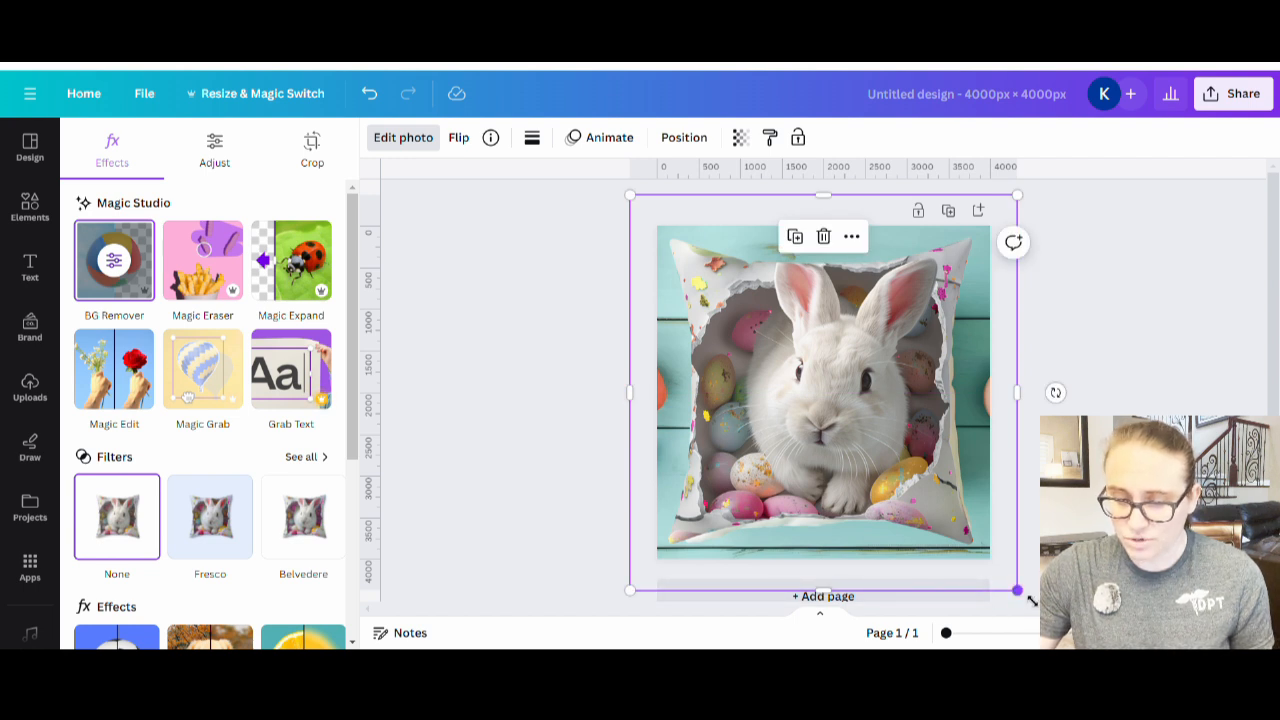
pyautogui.moveTo(1025, 594); pyautogui.dragTo(1041, 608)
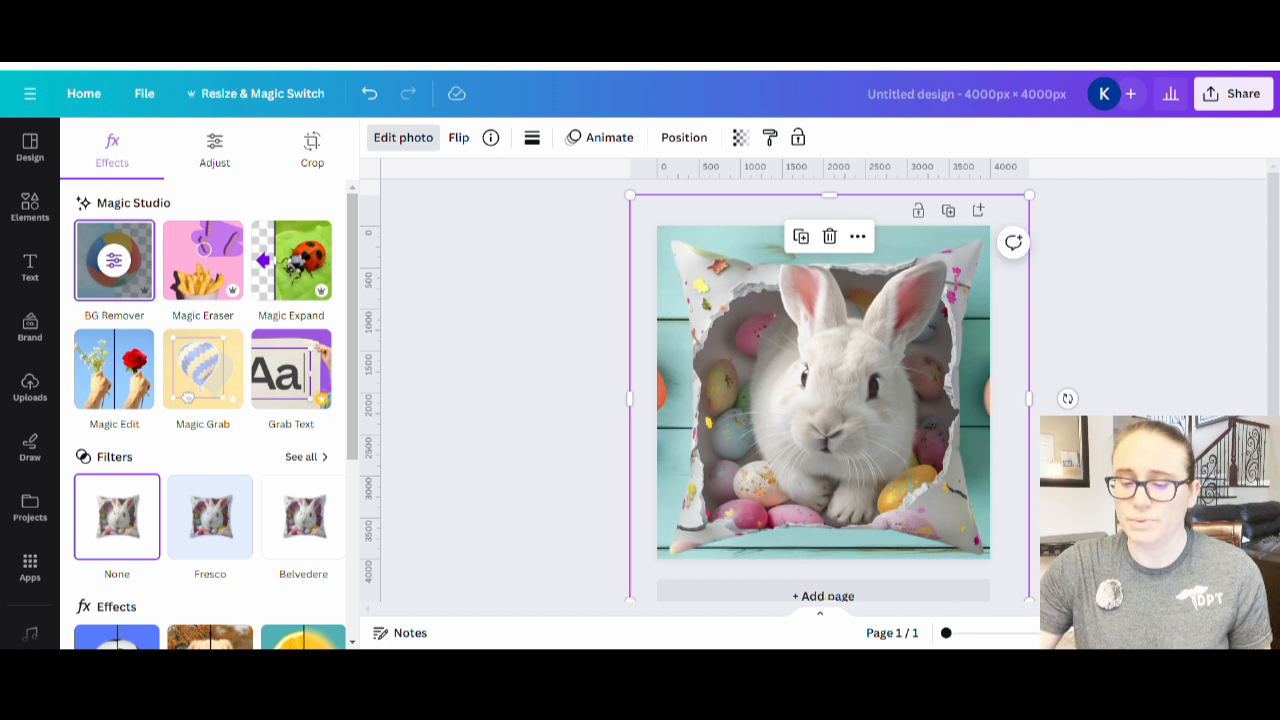
pyautogui.click(1105, 512)
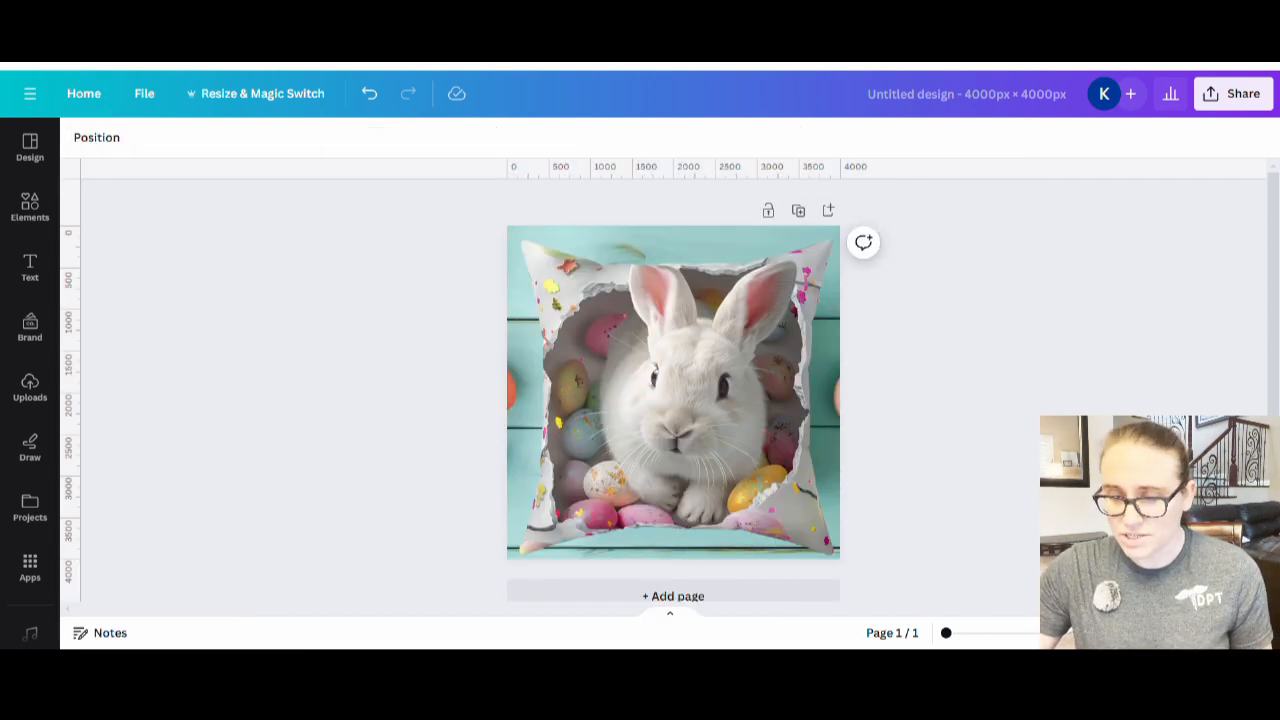
# Step: Apply a Drop shadow to the bunny pillow image with intensity 62 and blur amount 56
pyautogui.click(621, 443)
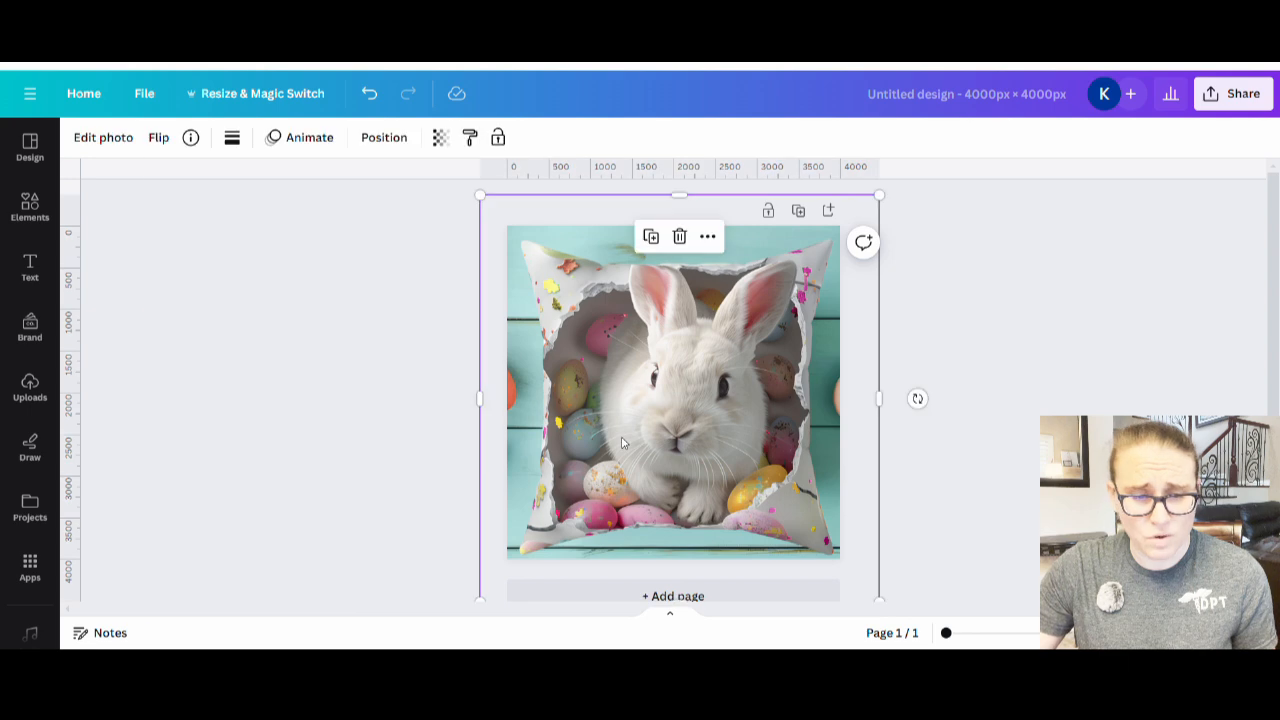
pyautogui.click(103, 140)
pyautogui.scroll(-3, 180, 460)
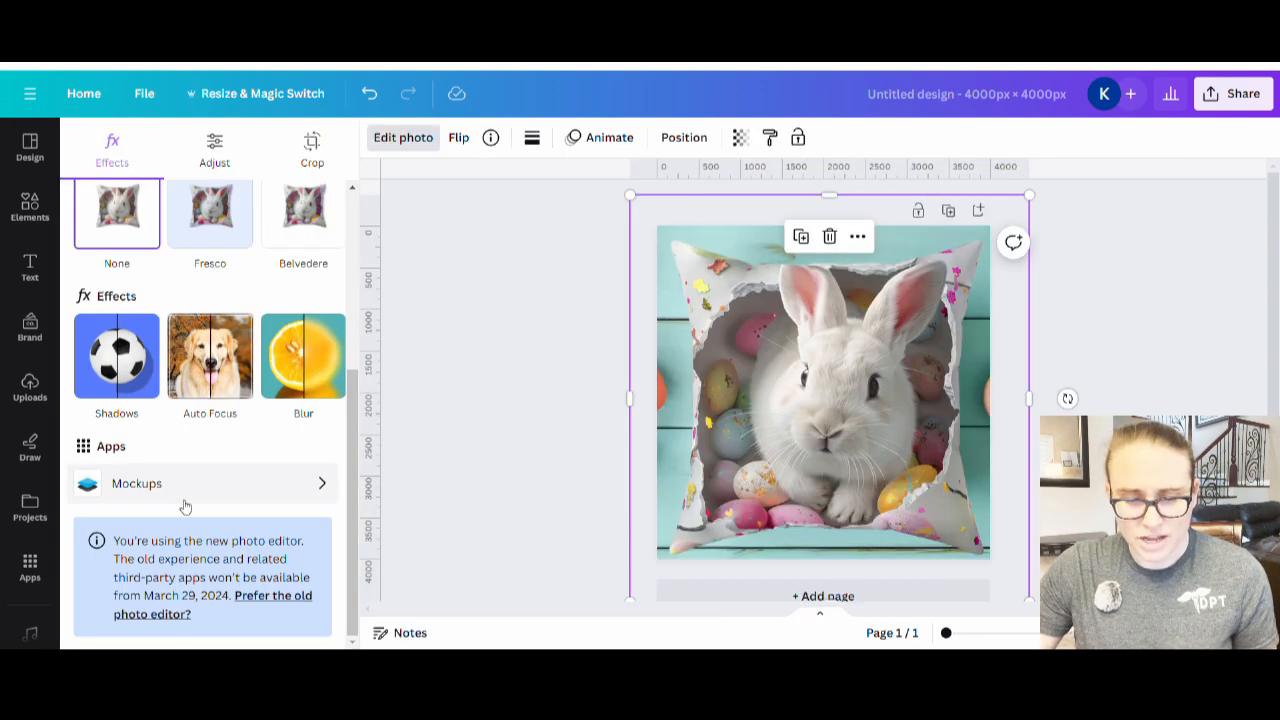
pyautogui.click(116, 366)
pyautogui.click(238, 352)
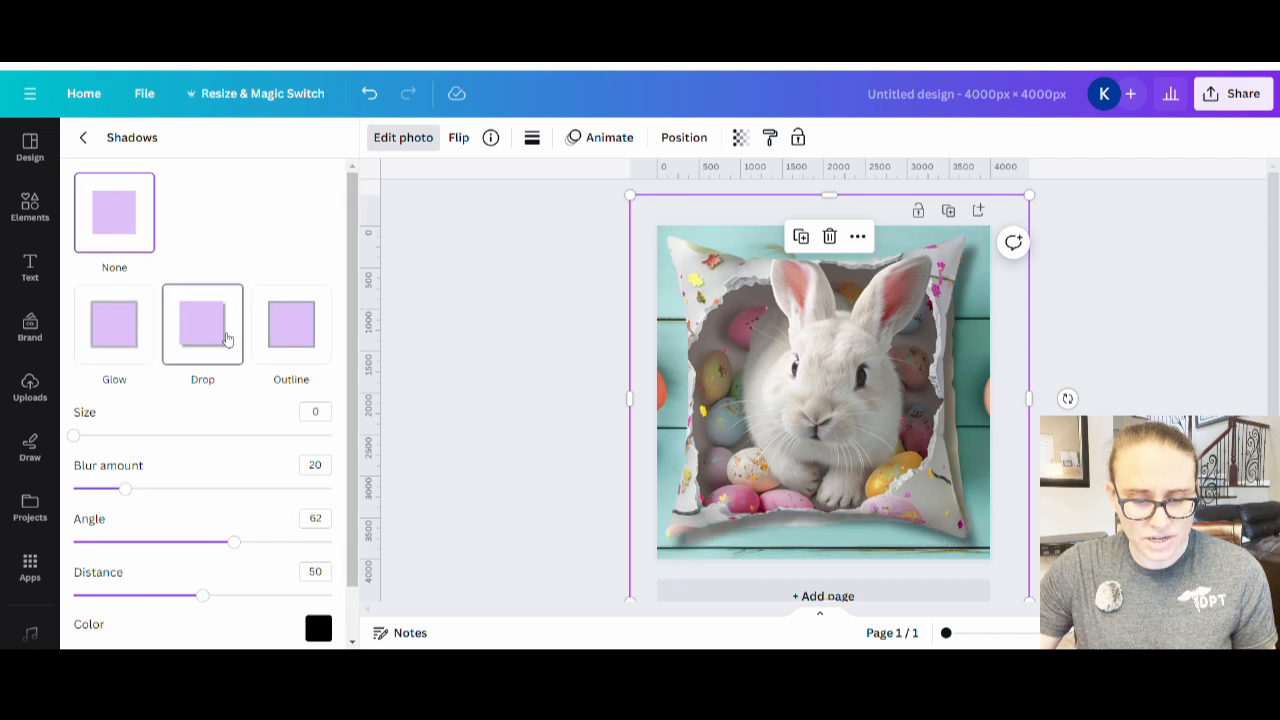
pyautogui.scroll(-1, 203, 590)
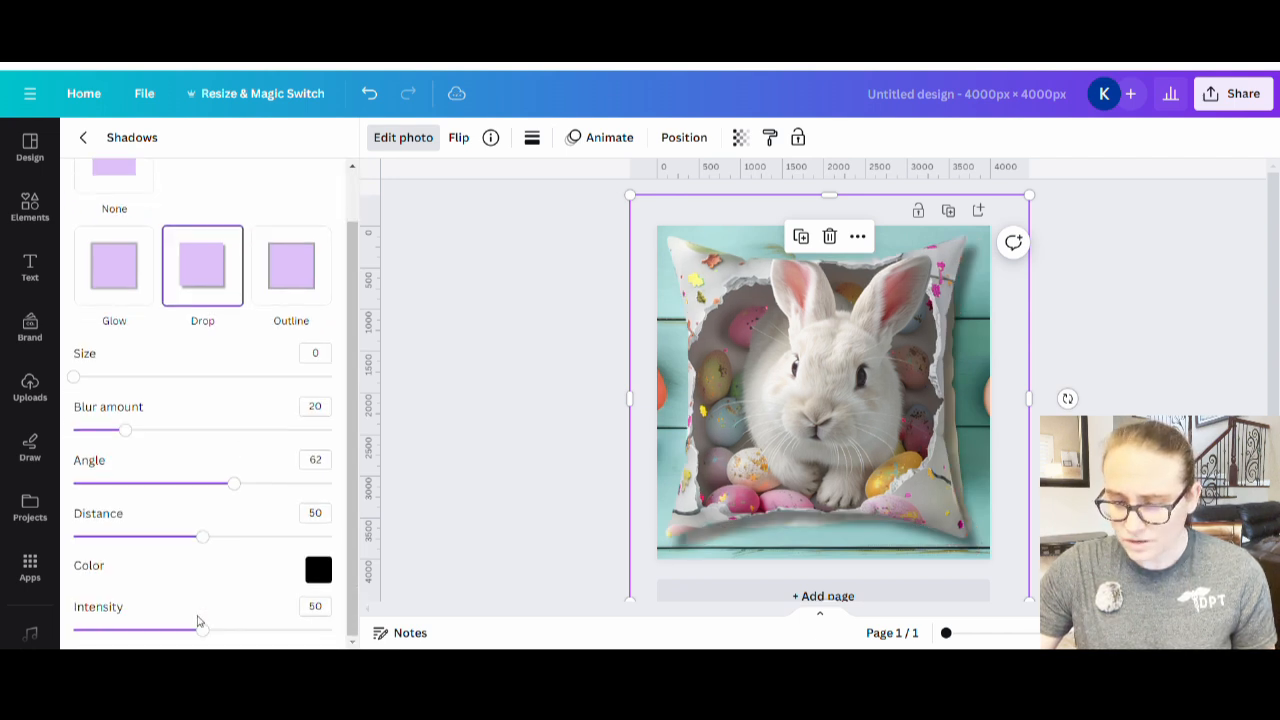
pyautogui.moveTo(206, 630); pyautogui.dragTo(234, 632)
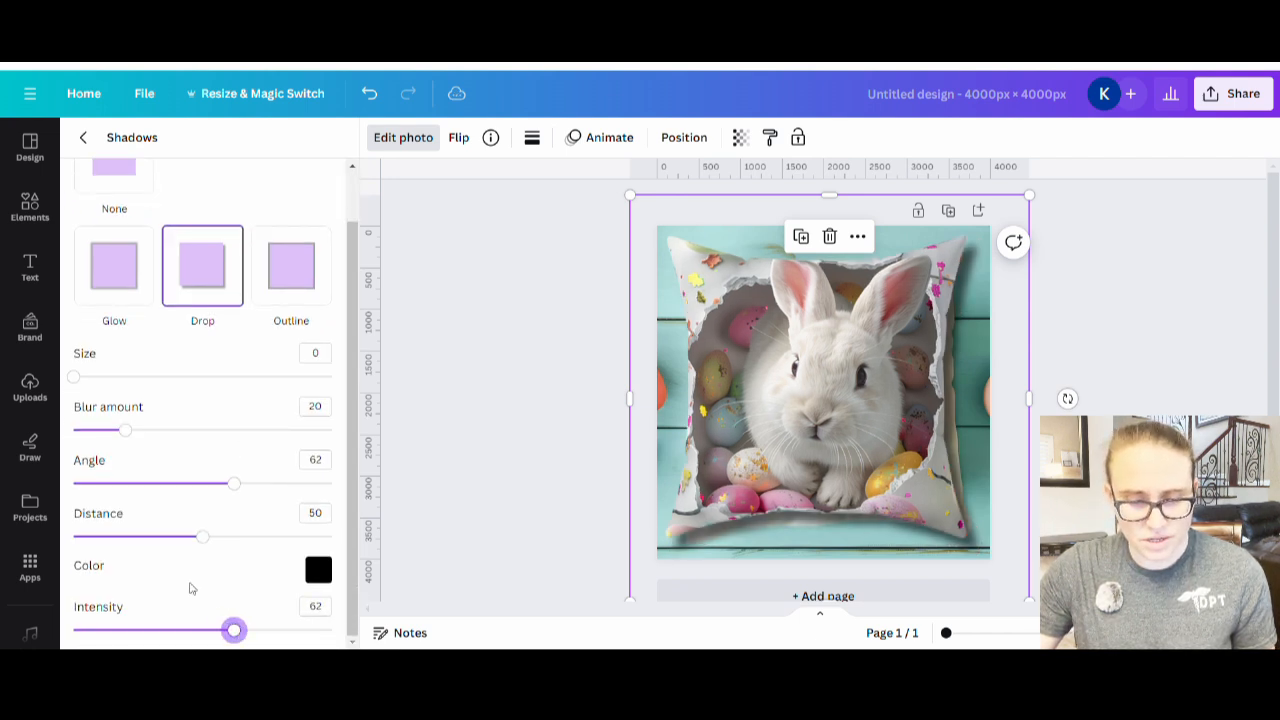
pyautogui.click(222, 432)
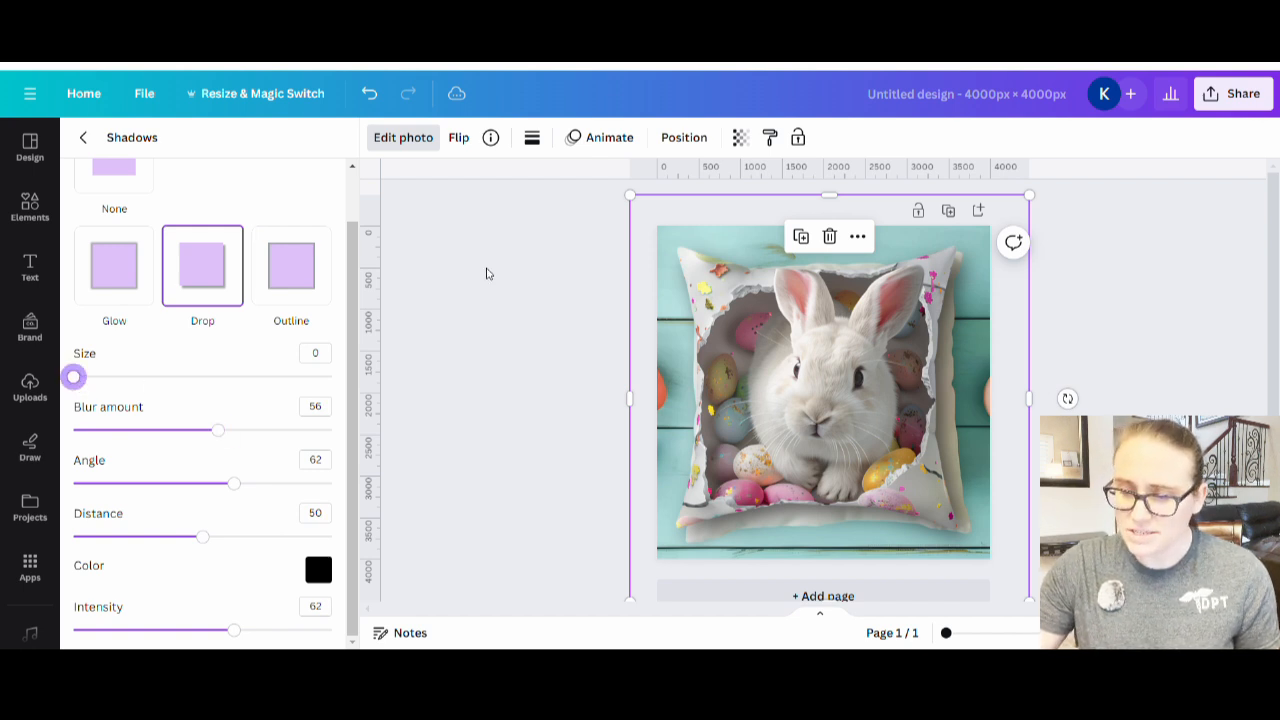
pyautogui.click(487, 273)
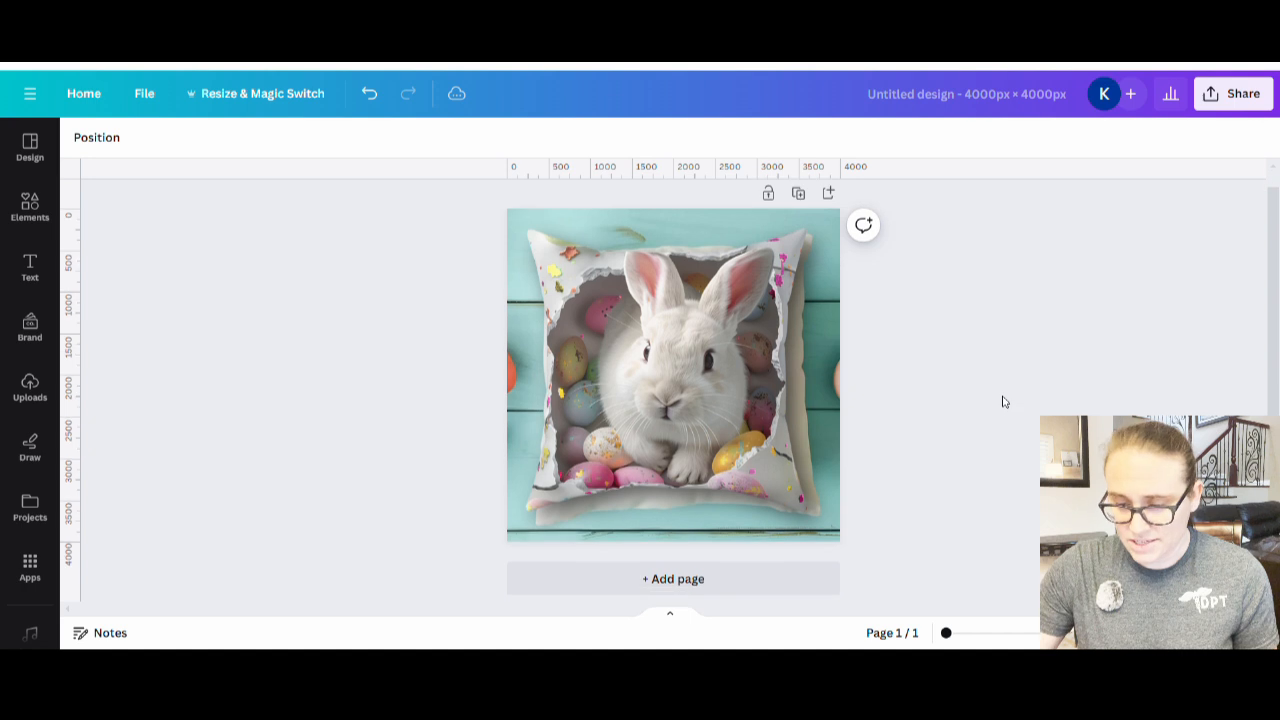
# Step: Enlarge the shadowed bunny pillow and re-centre it to hide the blank pillow's exposed edges
pyautogui.click(686, 380)
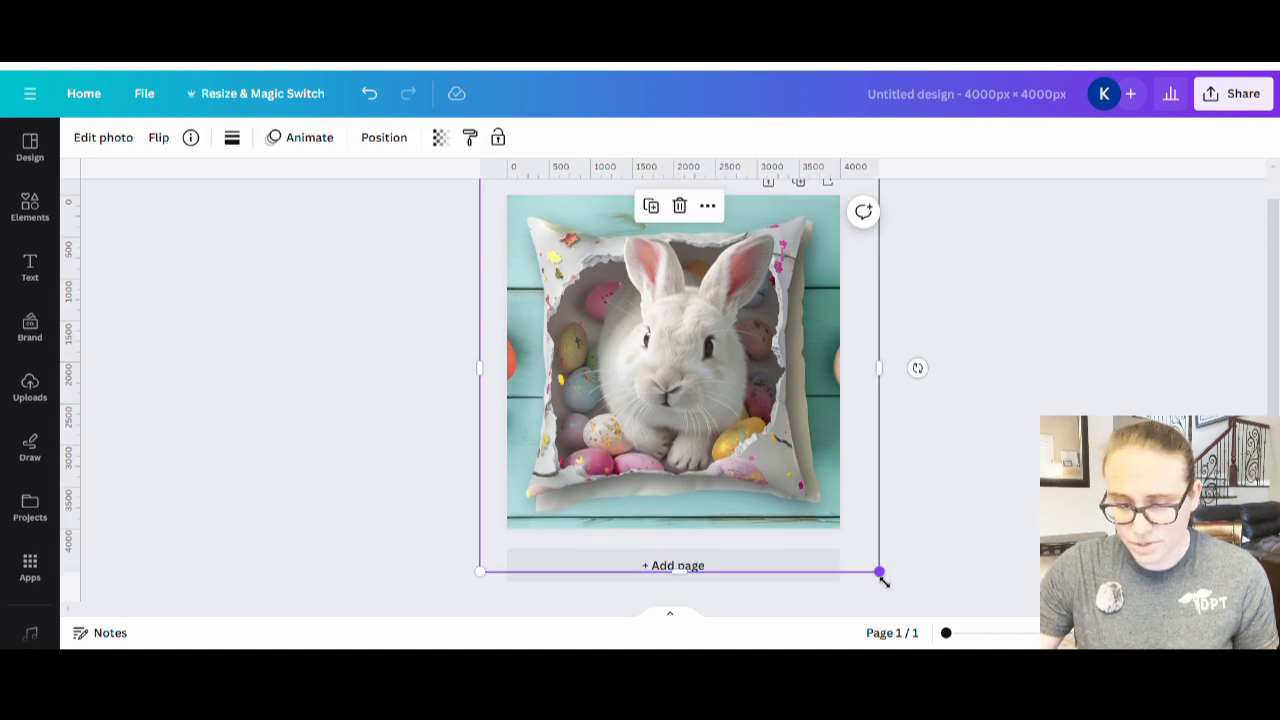
pyautogui.moveTo(880, 572); pyautogui.dragTo(903, 596)
pyautogui.moveTo(705, 453); pyautogui.dragTo(716, 443)
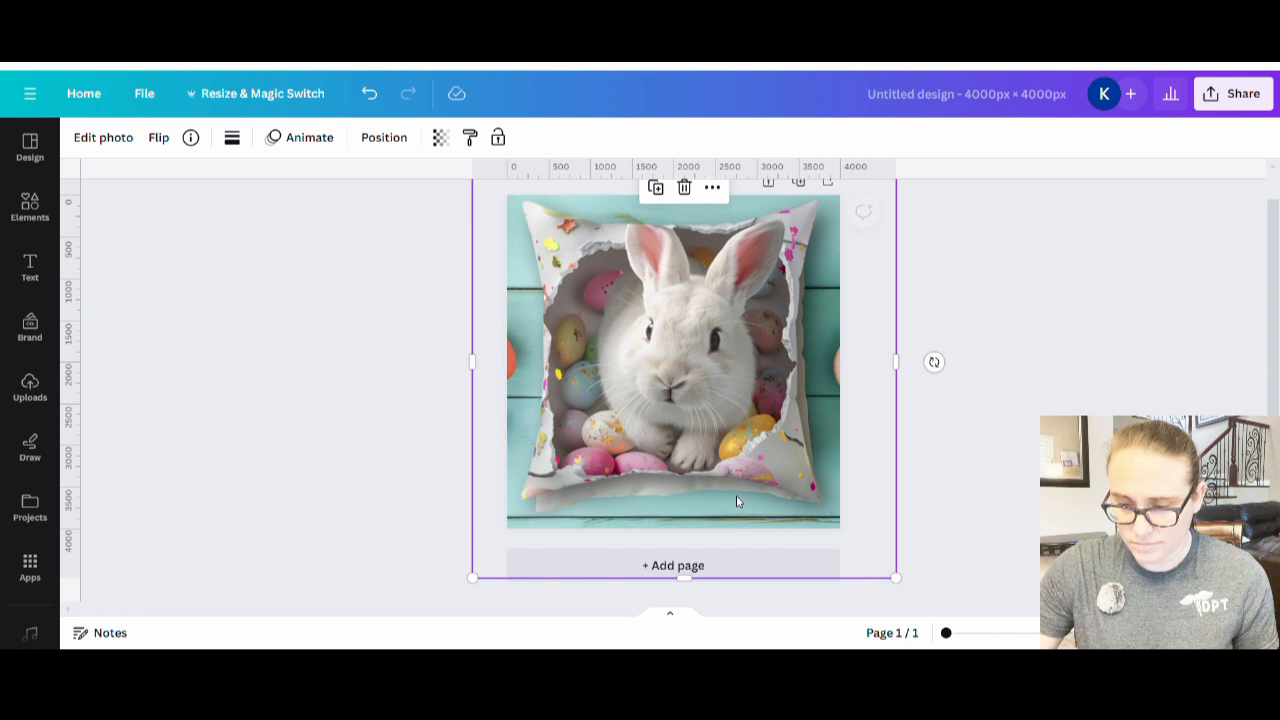
pyautogui.moveTo(903, 582); pyautogui.dragTo(912, 608)
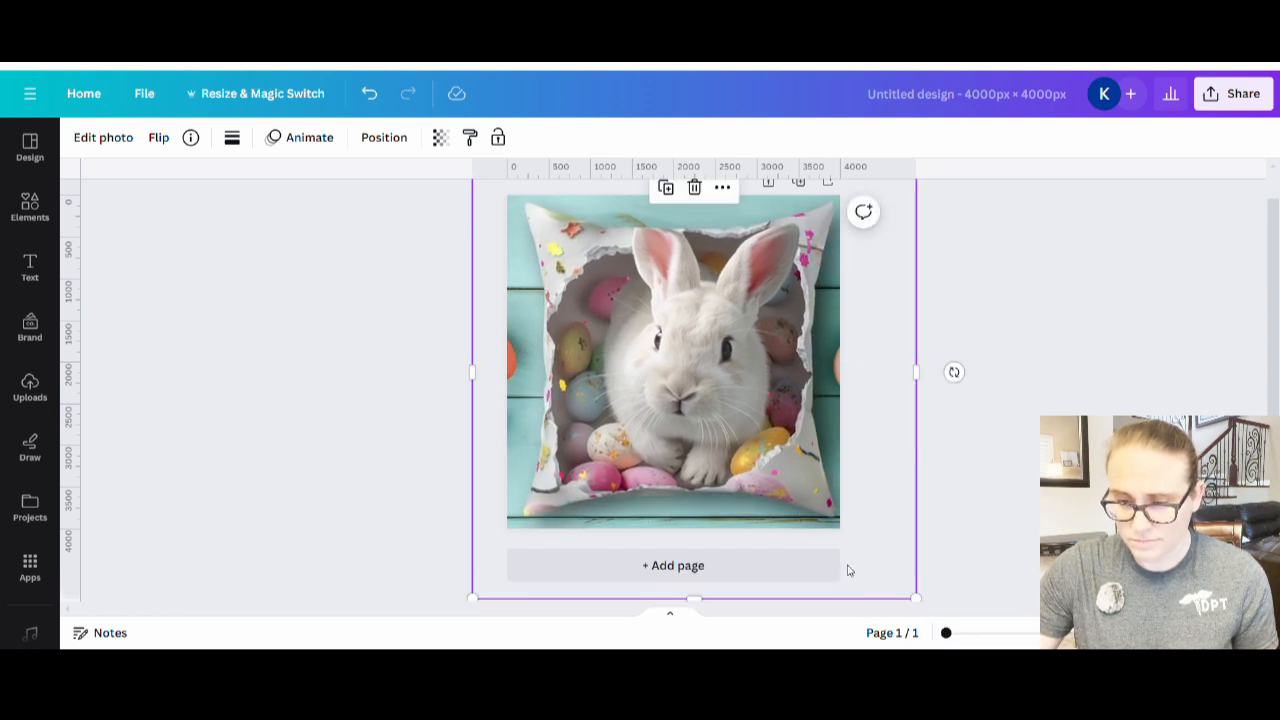
pyautogui.moveTo(854, 570); pyautogui.dragTo(849, 570)
pyautogui.click(983, 525)
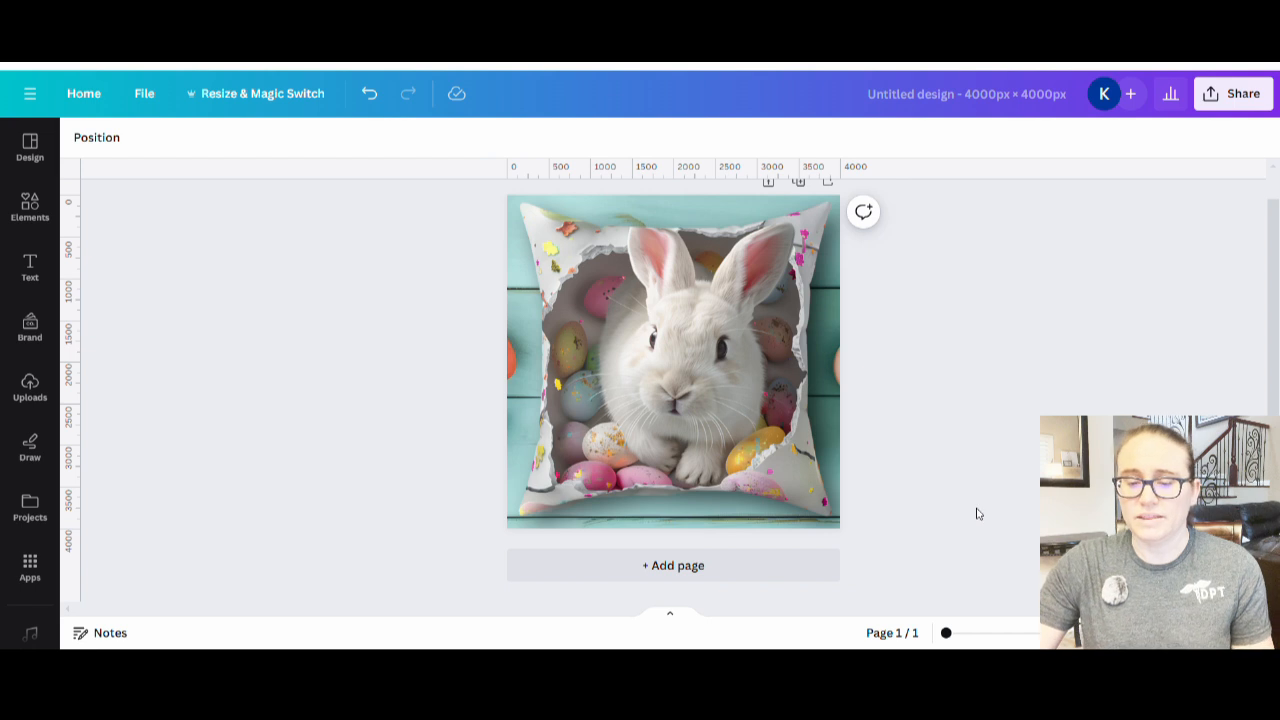